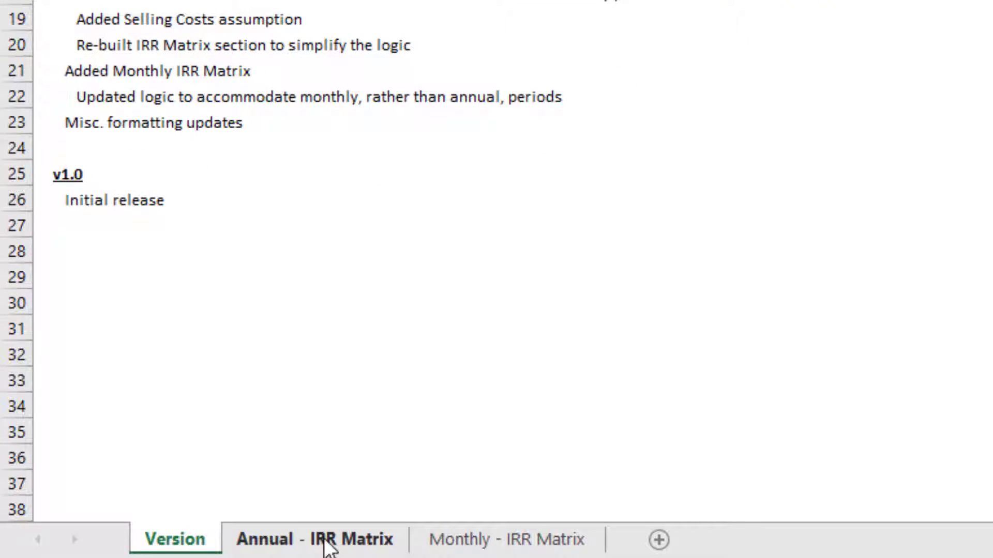
- View the Annual - IRR Matrix and Monthly - IRR Matrix sheets, ending on the annual one
click(325, 541)
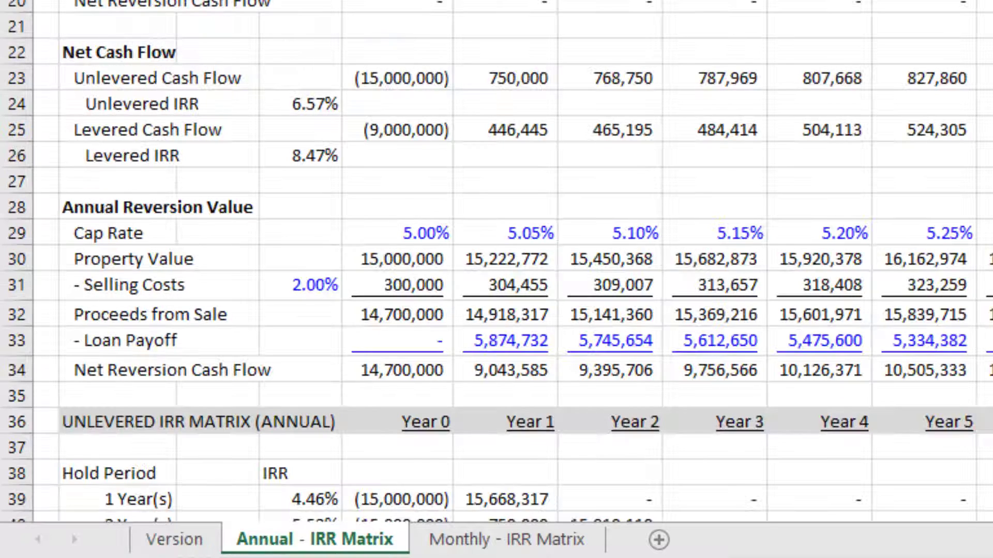
click(504, 542)
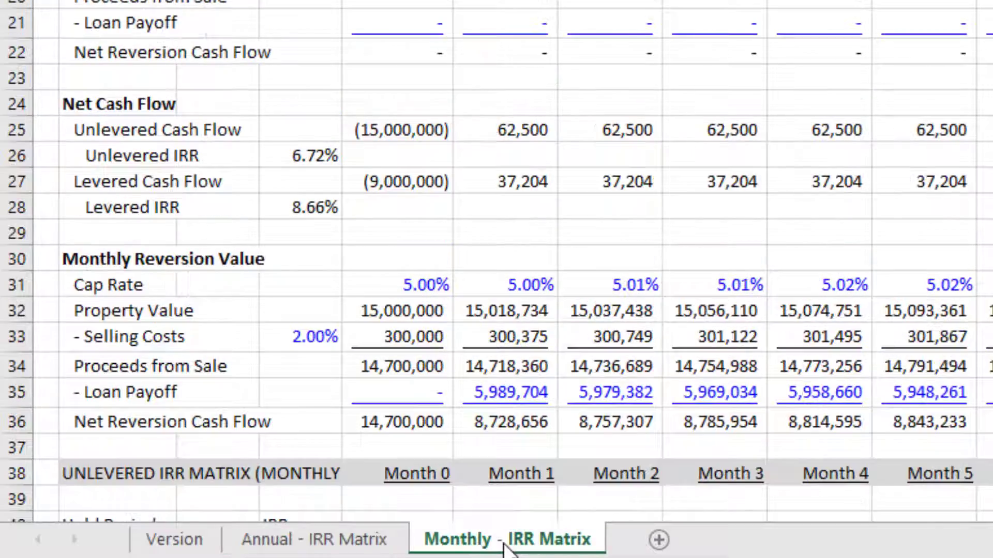
click(333, 541)
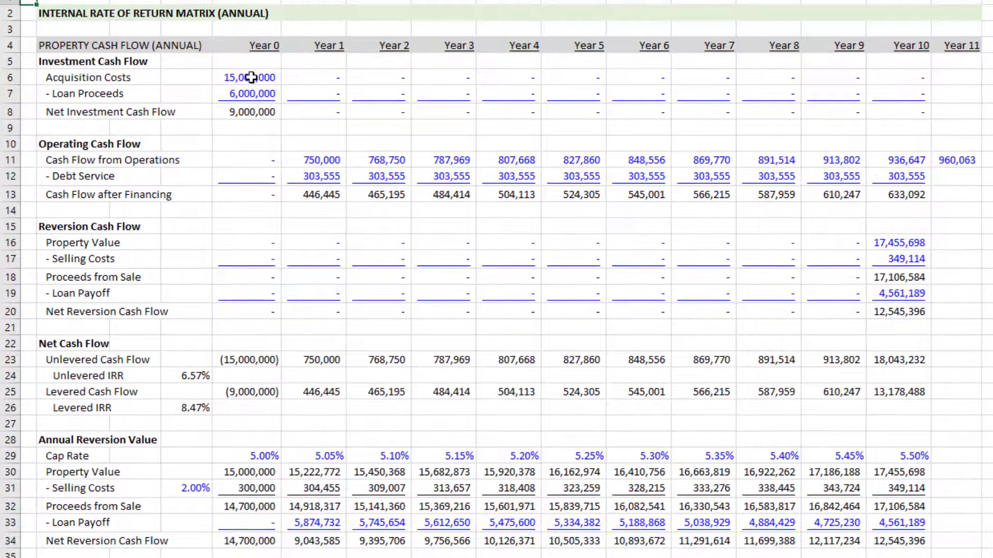
- Examine the Acquisition Costs for Year 0 and the following years, along with the Cash Flow from Operations row
click(250, 77)
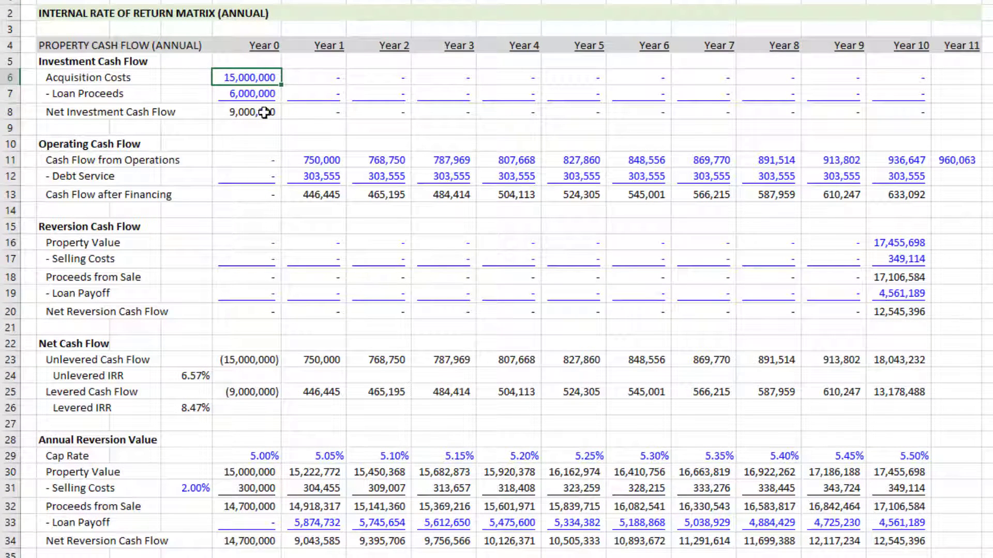
drag(271, 159, 977, 171)
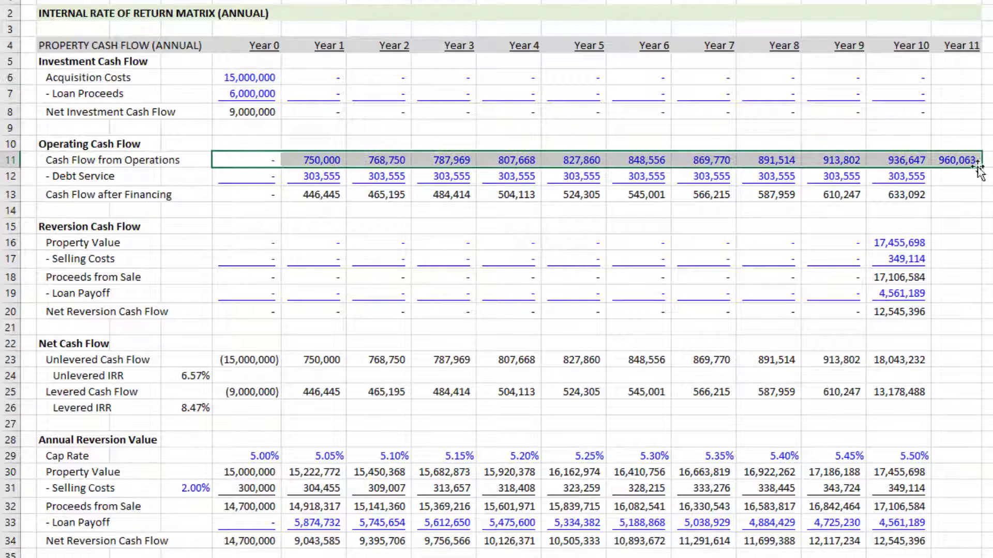
click(239, 79)
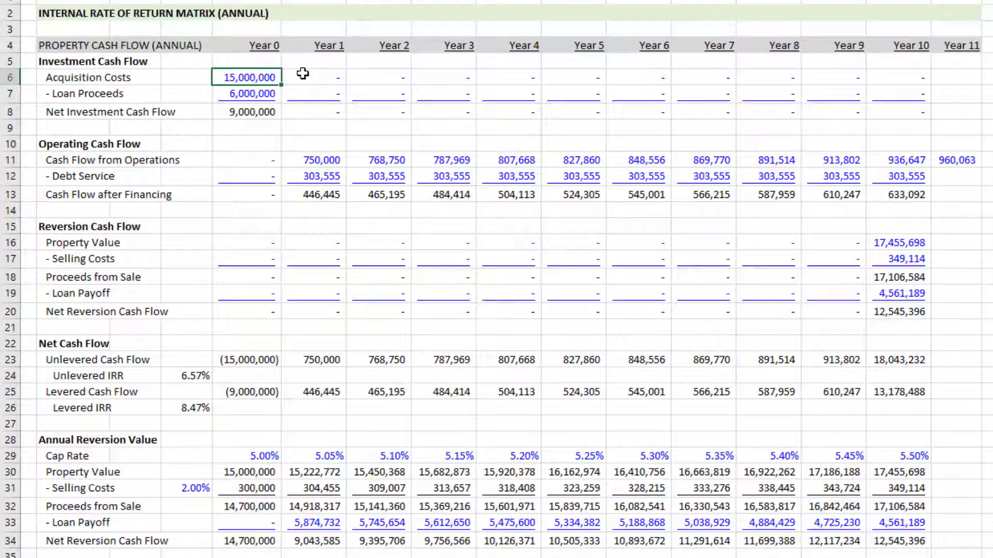
drag(321, 75, 930, 71)
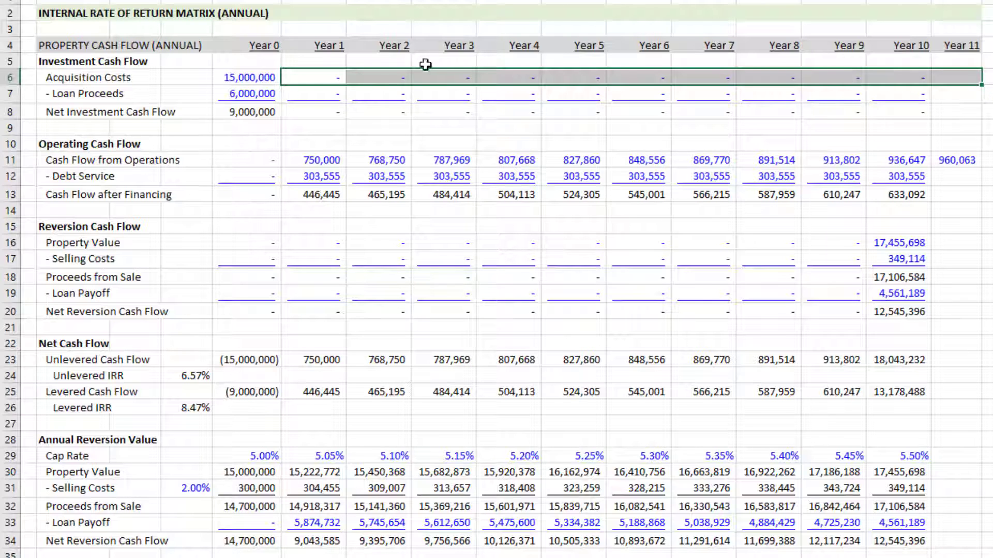
- Examine how Year 0 Loan Proceeds and Acquisition Costs feed Net Investment Cash Flow, and check Loan Proceeds for Years 1 to 9
click(260, 94)
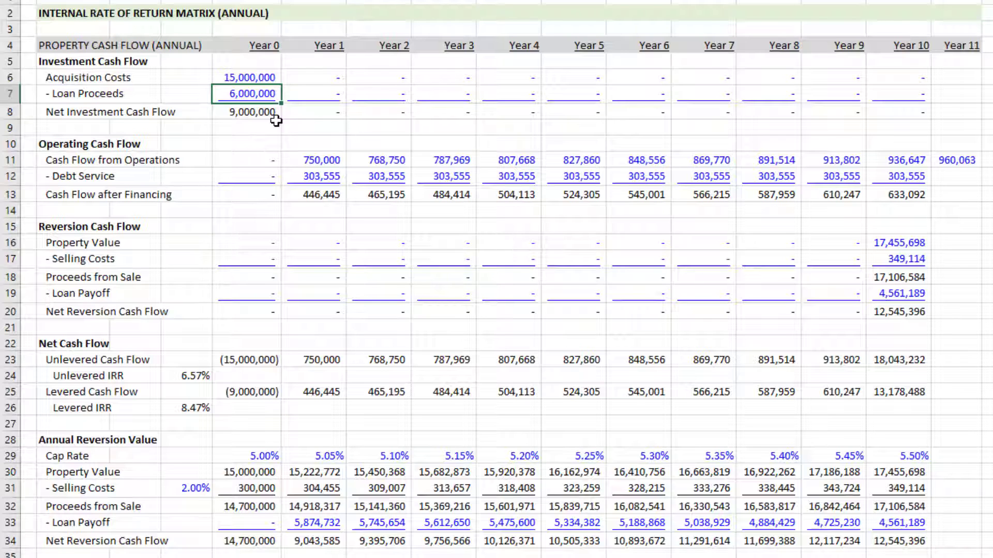
click(257, 116)
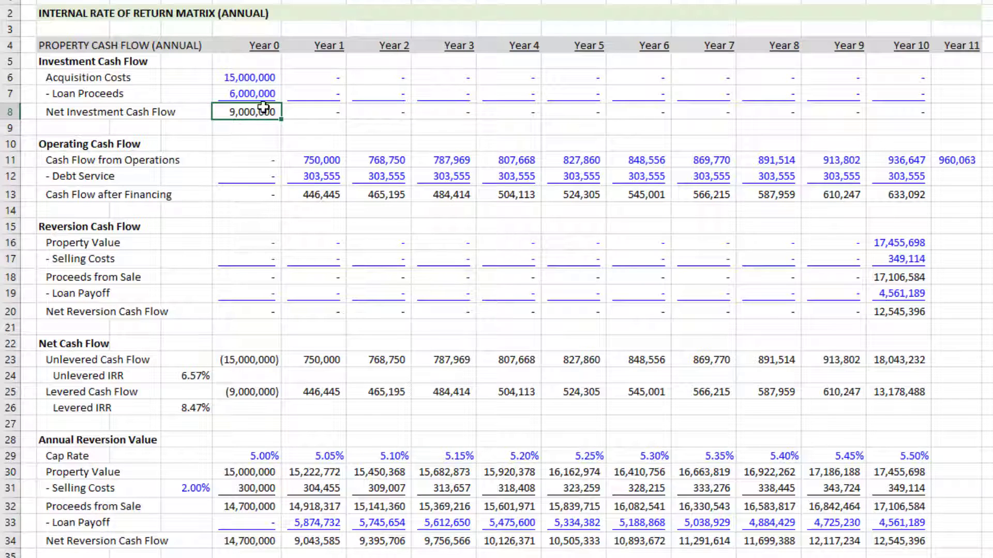
click(251, 94)
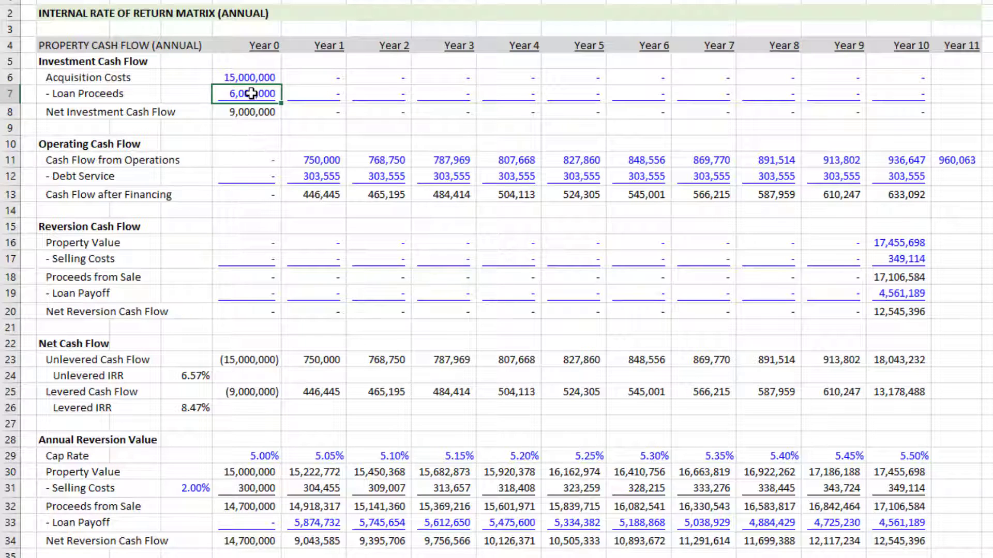
click(253, 78)
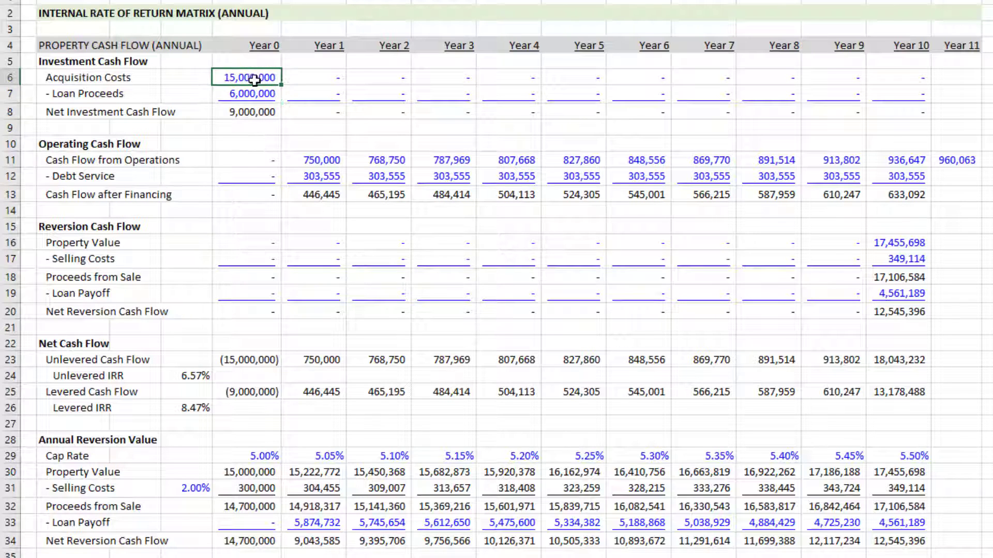
click(260, 94)
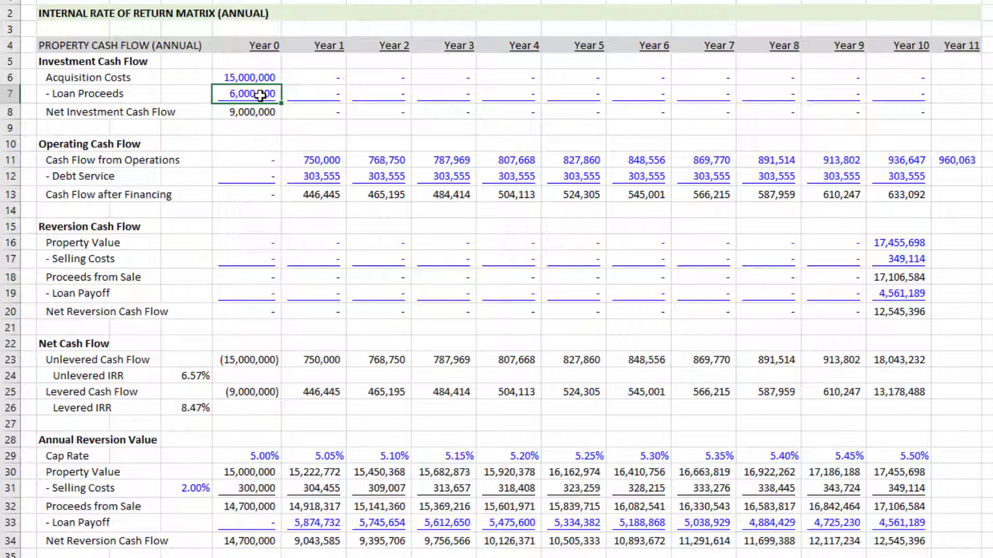
drag(309, 94, 864, 91)
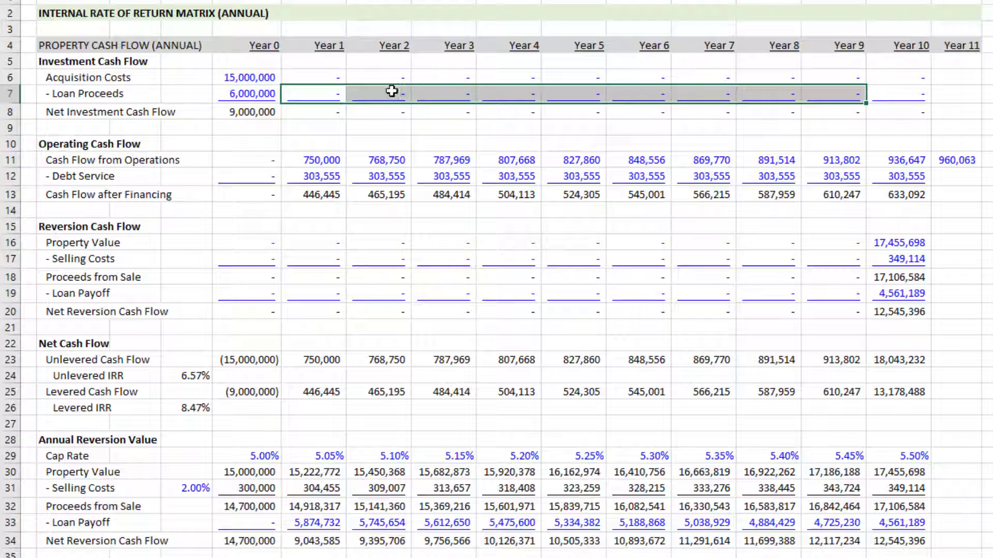
- Examine the Cash Flow from Operations row from Year 0 through Year 11, including the extra Year 11 entry
scroll(331, 95, down, 2)
click(262, 79)
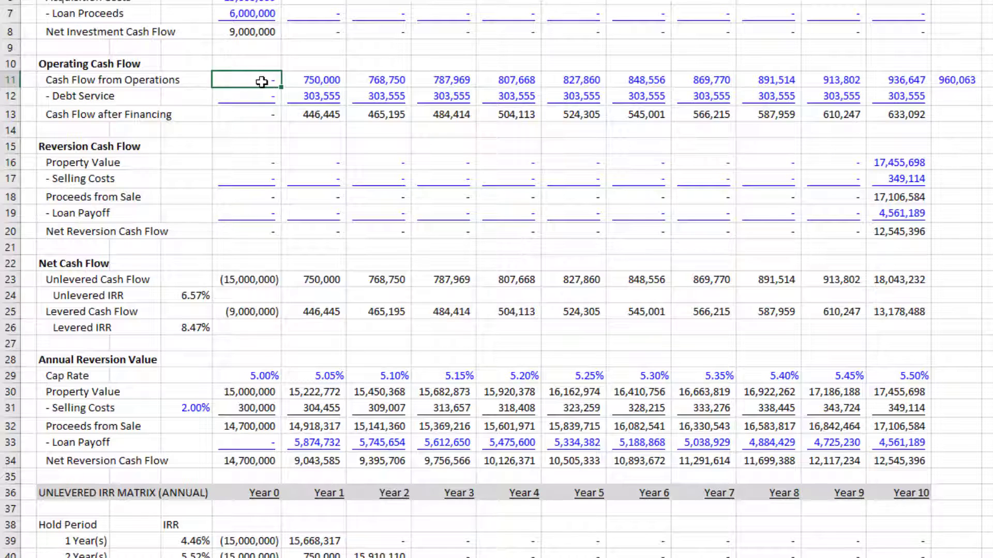
drag(261, 79, 931, 83)
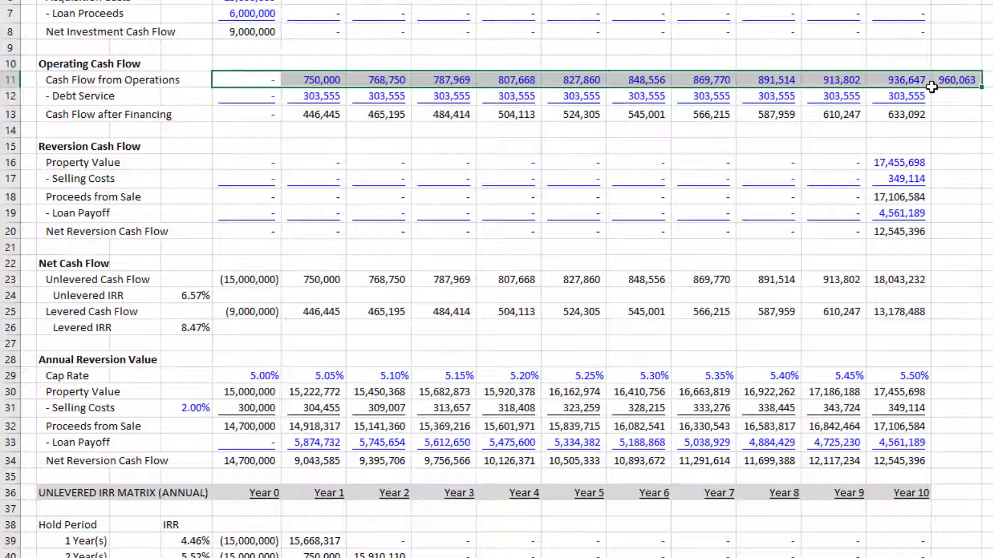
scroll(931, 124, up, 2)
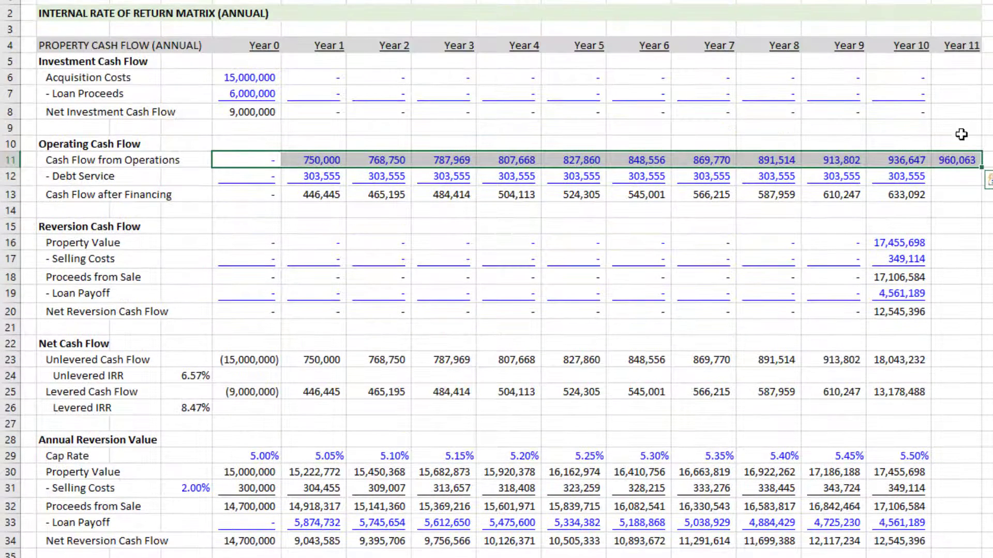
click(956, 160)
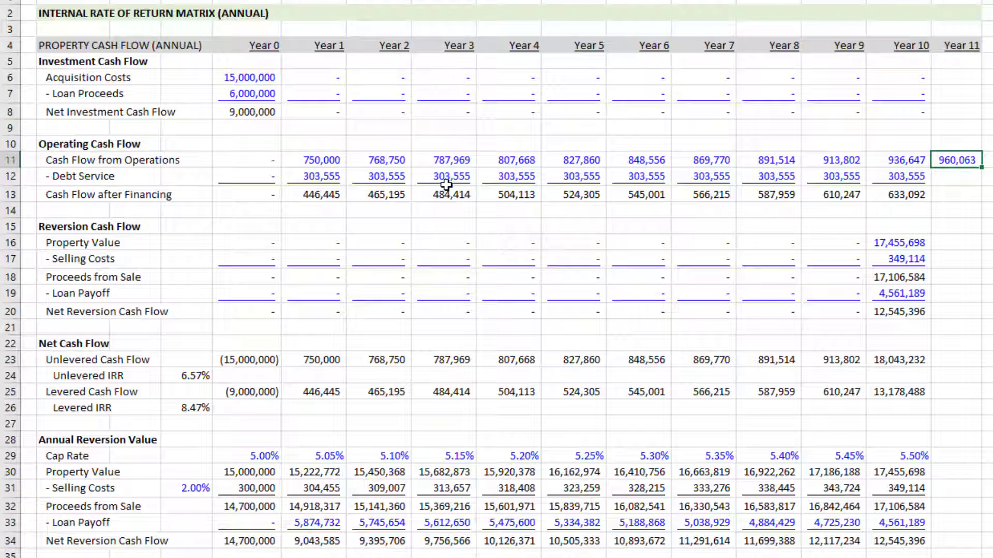
drag(247, 159, 949, 157)
- Examine the Debt Service and Cash Flow after Financing rows from Year 0 through Year 10
drag(255, 178, 900, 180)
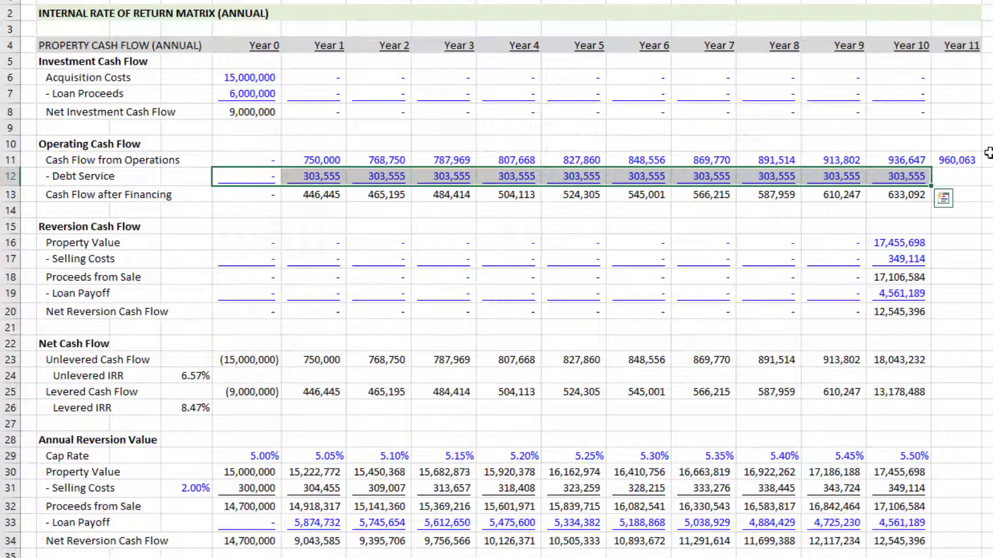
click(261, 193)
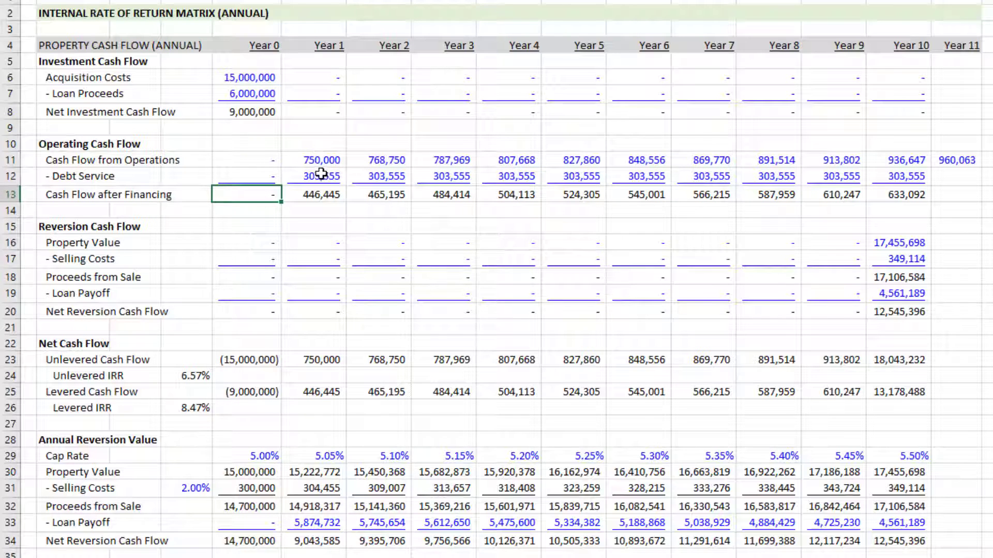
drag(271, 195, 880, 198)
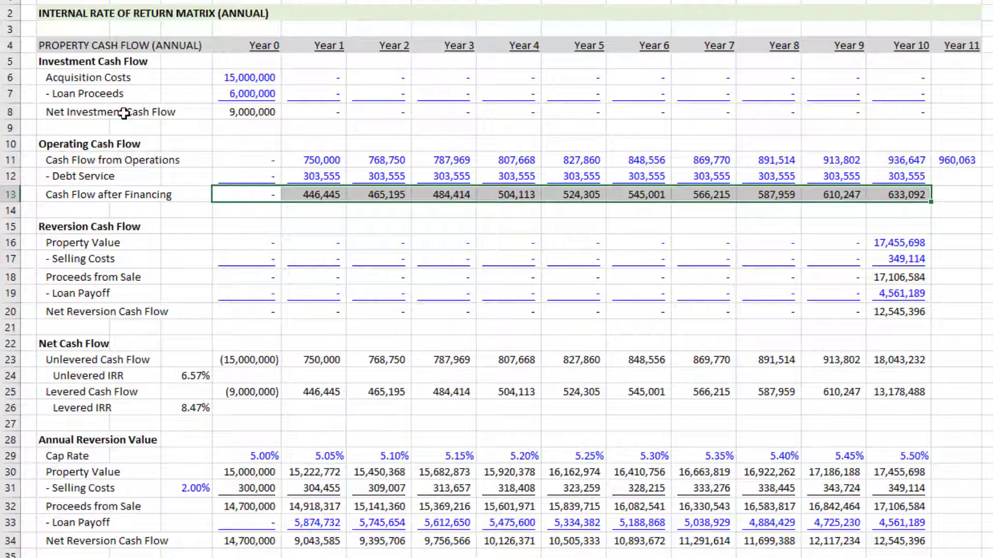
- Examine the Property Value row of the Reversion Cash Flow section from Year 0 through the Year 10 sale
scroll(322, 146, down, 2)
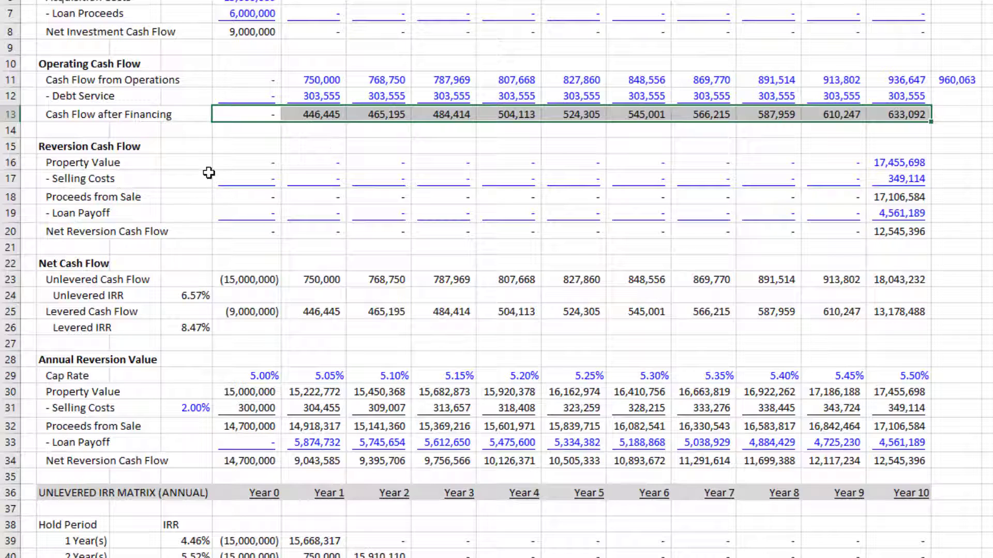
click(250, 182)
drag(255, 163, 890, 161)
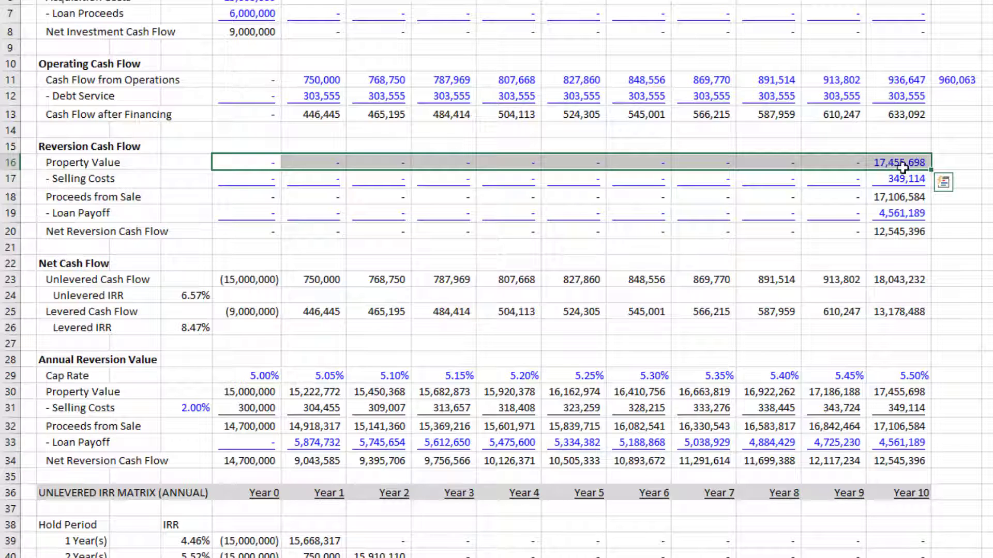
click(254, 161)
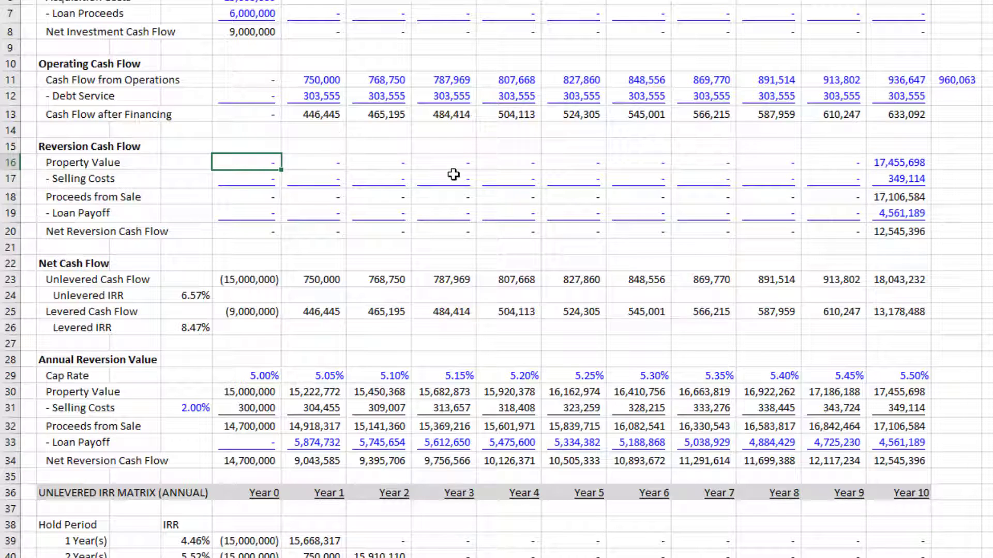
click(905, 159)
scroll(910, 176, up, 2)
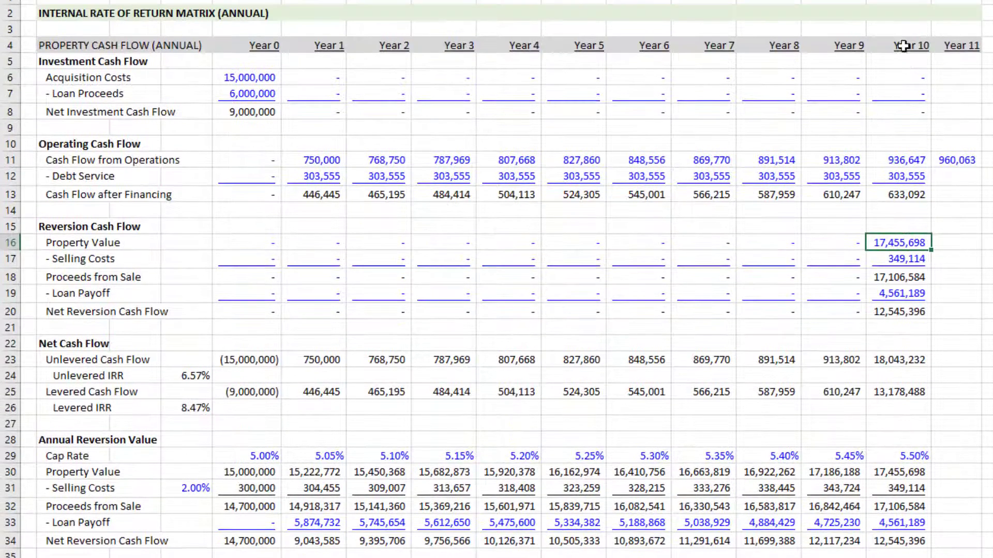
scroll(683, 269, down, 2)
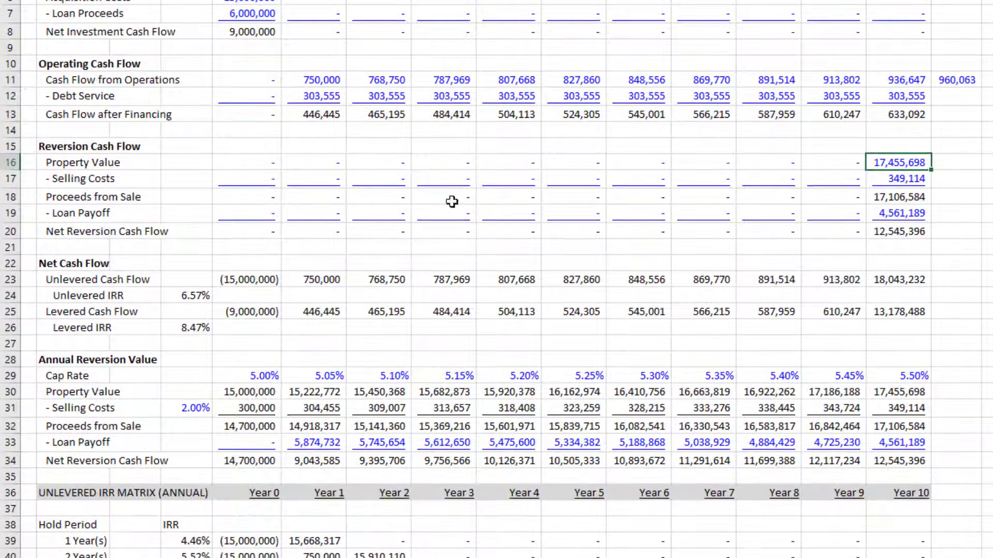
- Examine the Selling Costs, Proceeds from Sale and Loan Payoff rows in Reversion Cash Flow, plus the Year 10 Net Reversion Cash Flow
drag(248, 180, 882, 179)
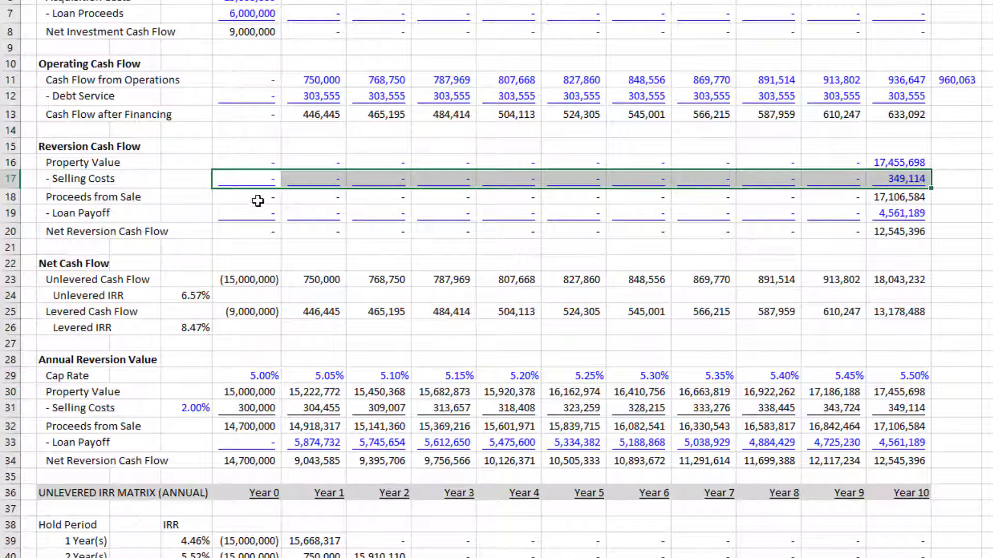
drag(257, 198, 905, 195)
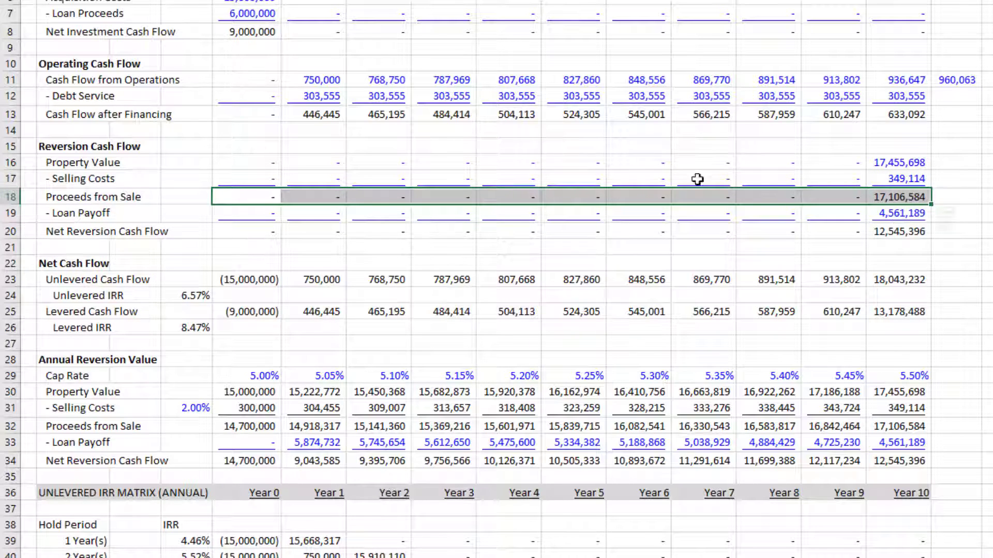
scroll(834, 244, down, 1)
scroll(834, 244, down, 2)
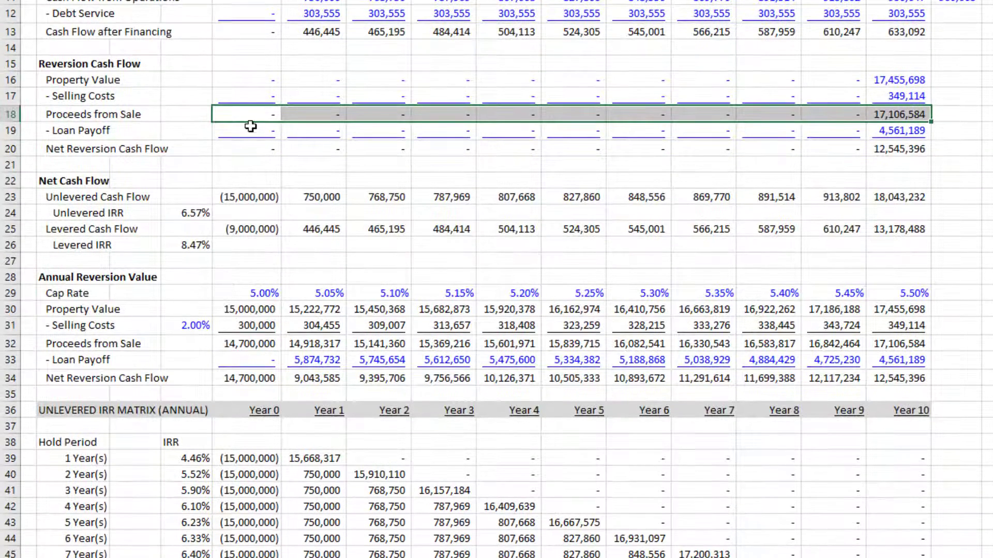
drag(251, 129, 905, 130)
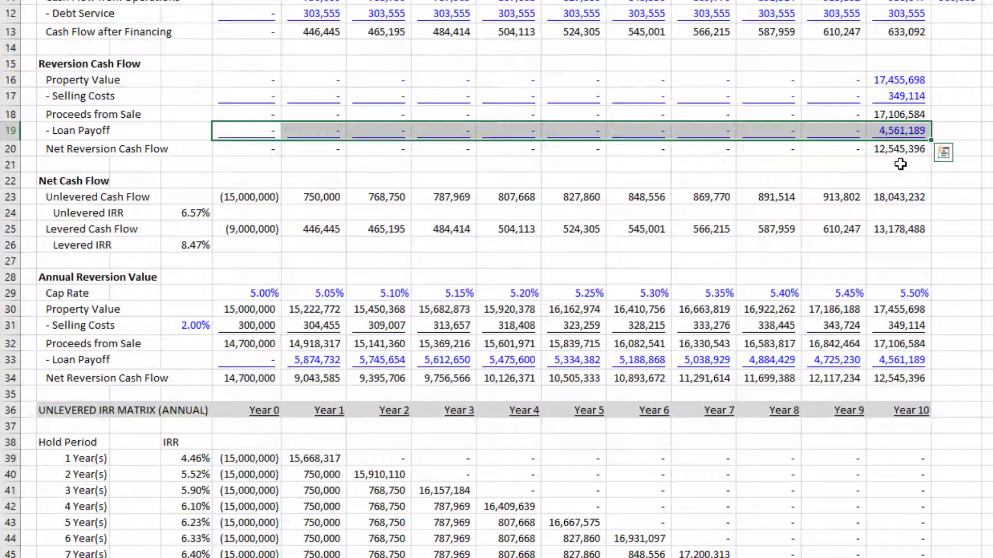
scroll(900, 164, up, 3)
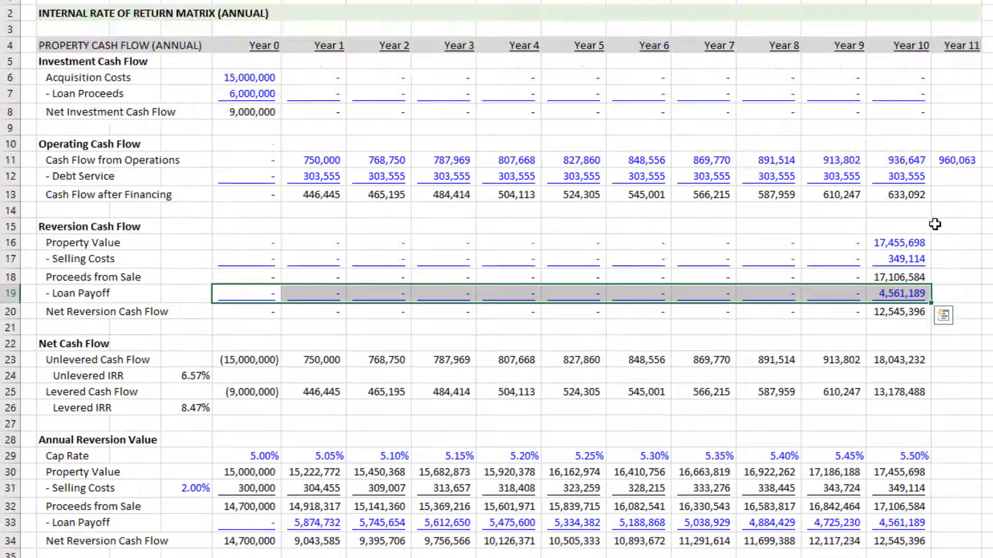
click(907, 291)
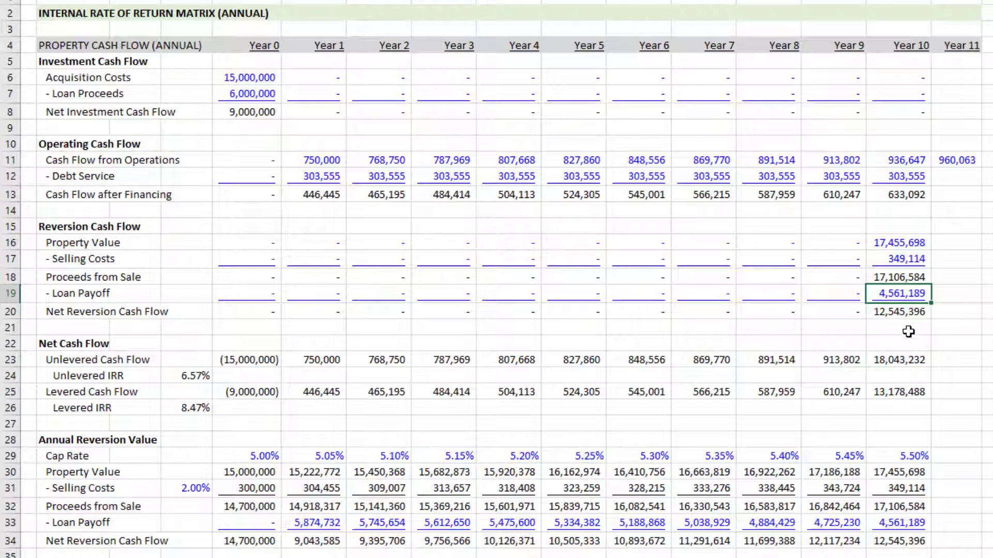
click(904, 310)
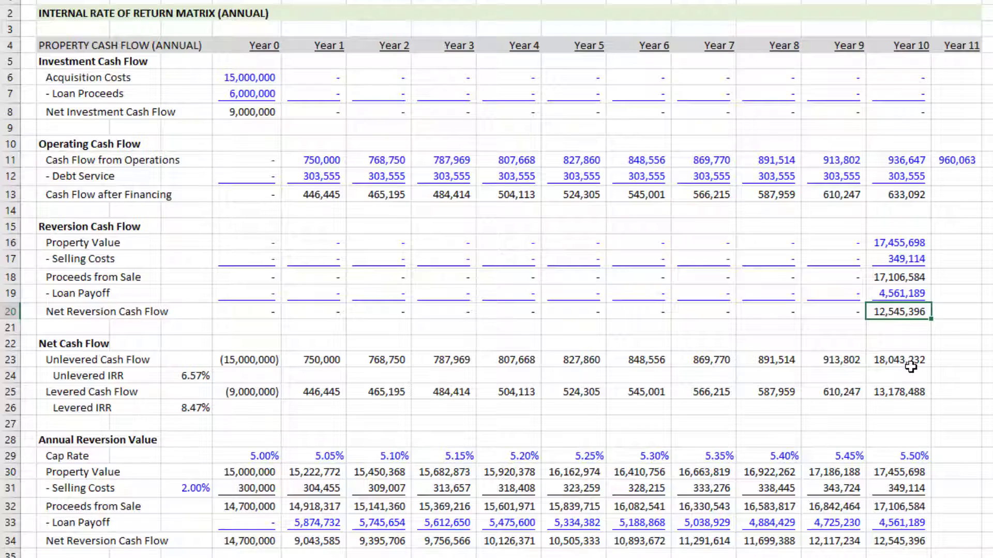
- Look over the sections down to the Unlevered IRR Matrix, then highlight the Investment Cash Flow block through Year 7
scroll(910, 366, down, 5)
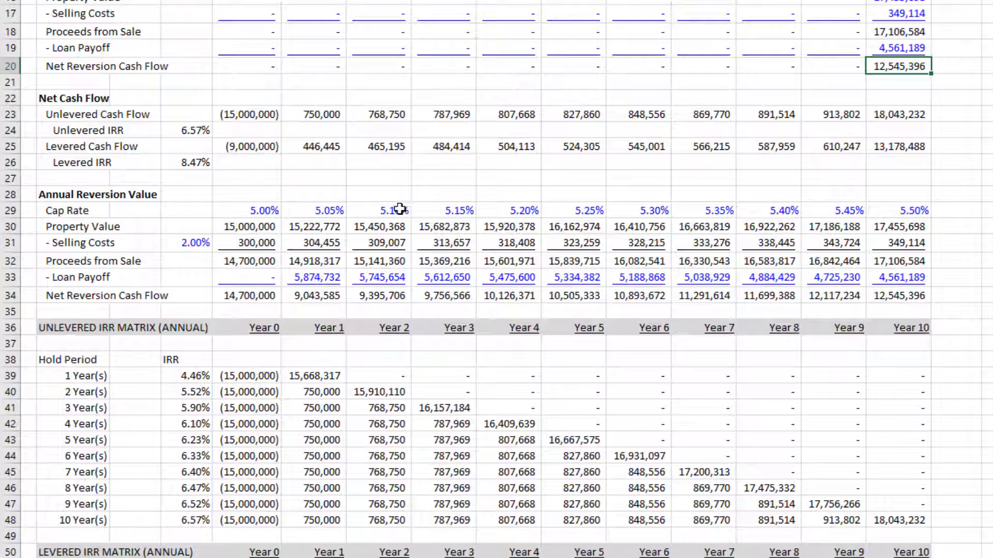
scroll(361, 207, up, 5)
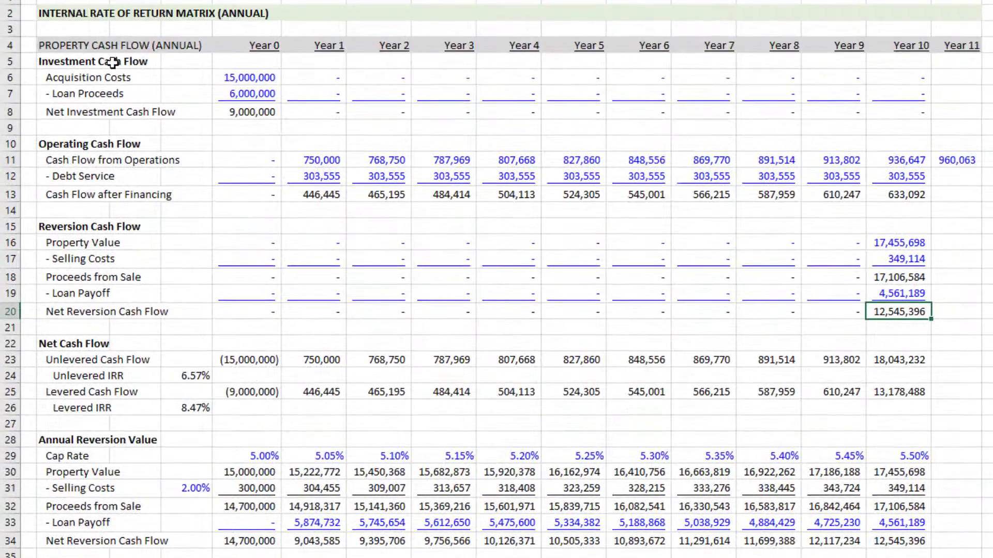
drag(113, 63, 713, 112)
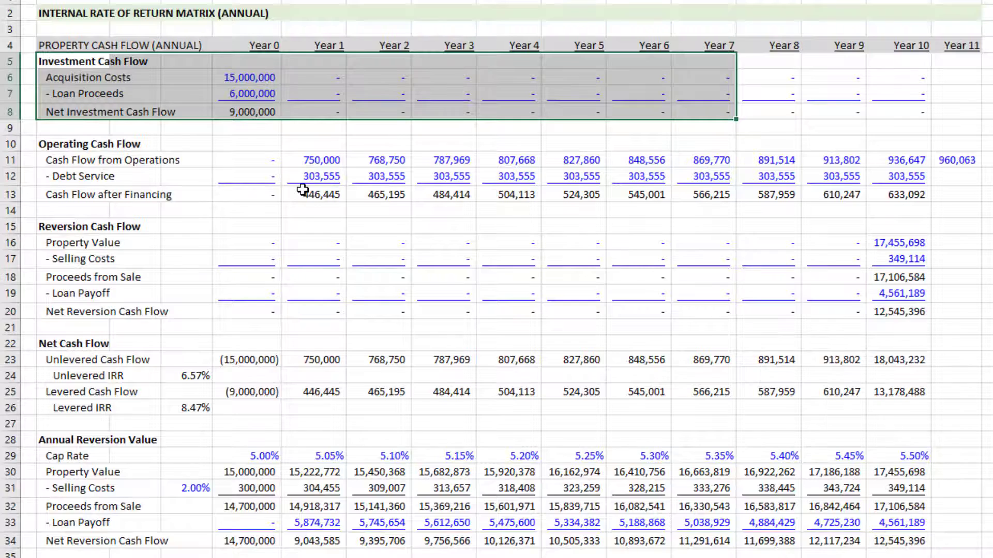
- Highlight the Debt Service and Cash Flow after Financing labels, followed by Proceeds from Sale and Loan Payoff through Year 0
scroll(302, 190, down, 3)
drag(85, 14, 280, 25)
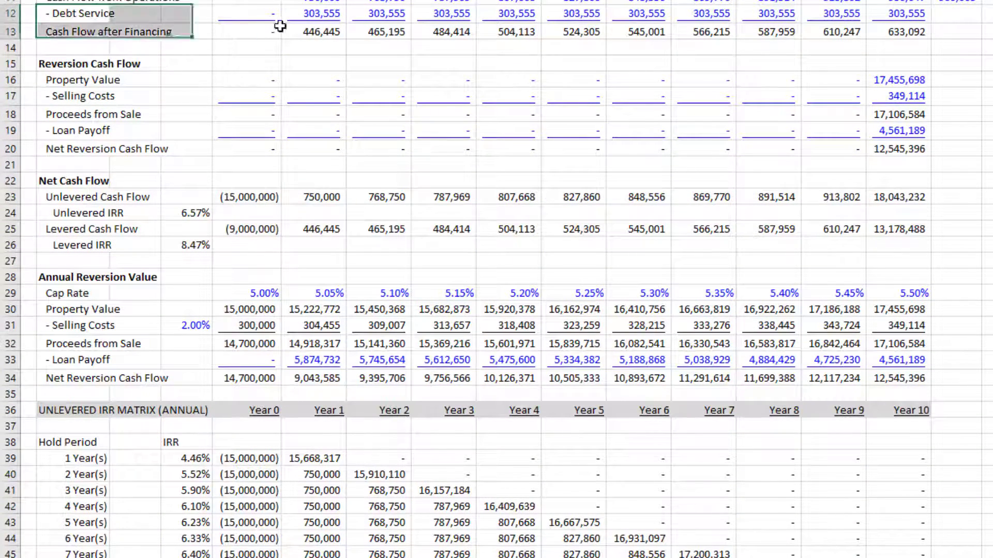
drag(83, 114, 280, 130)
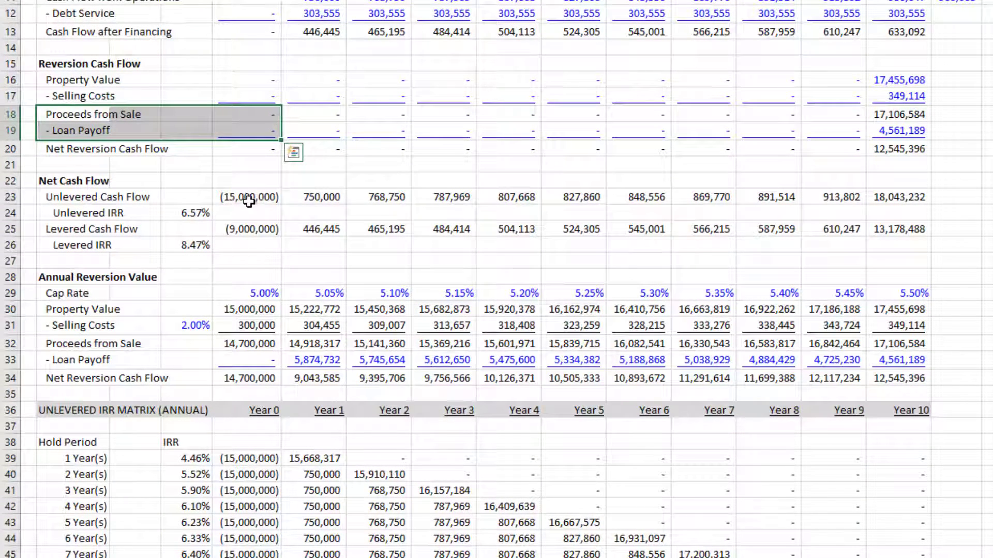
- Examine the Unlevered Cash Flow row across the hold years, starting at Year 0, and the Unlevered IRR in the Net Cash Flow section
click(255, 193)
key(Right)
key(Right)
key(Right)
key(Right)
key(Right)
key(Right)
key(Right)
key(Right)
key(Right)
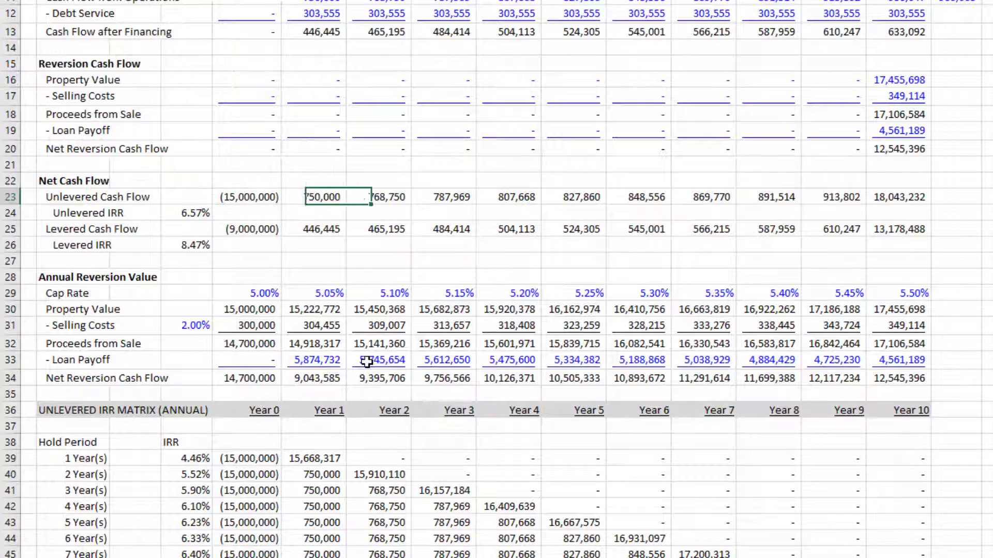
key(Left)
key(Left)
key(Left)
key(Left)
key(Left)
key(Left)
key(Left)
key(Left)
key(Left)
key(Left)
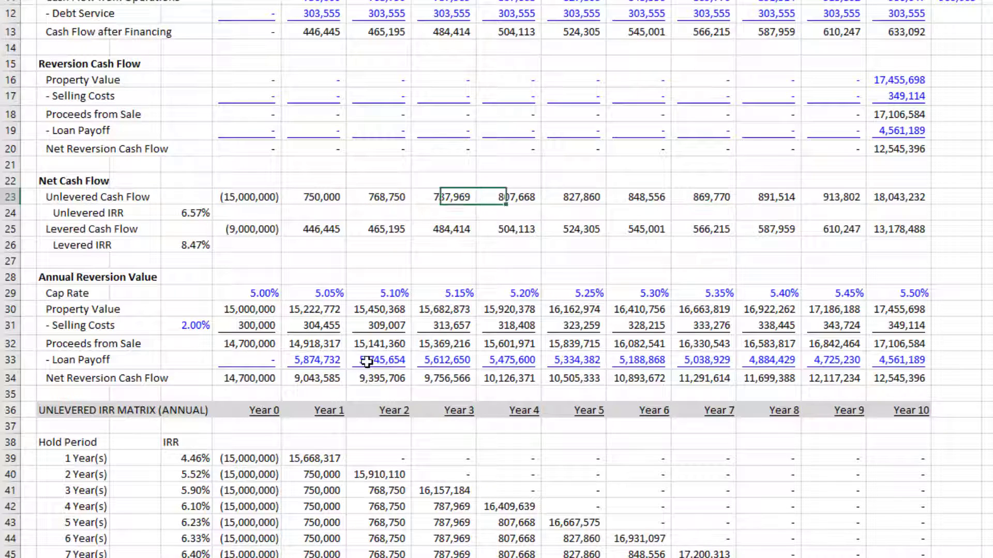
key(Down)
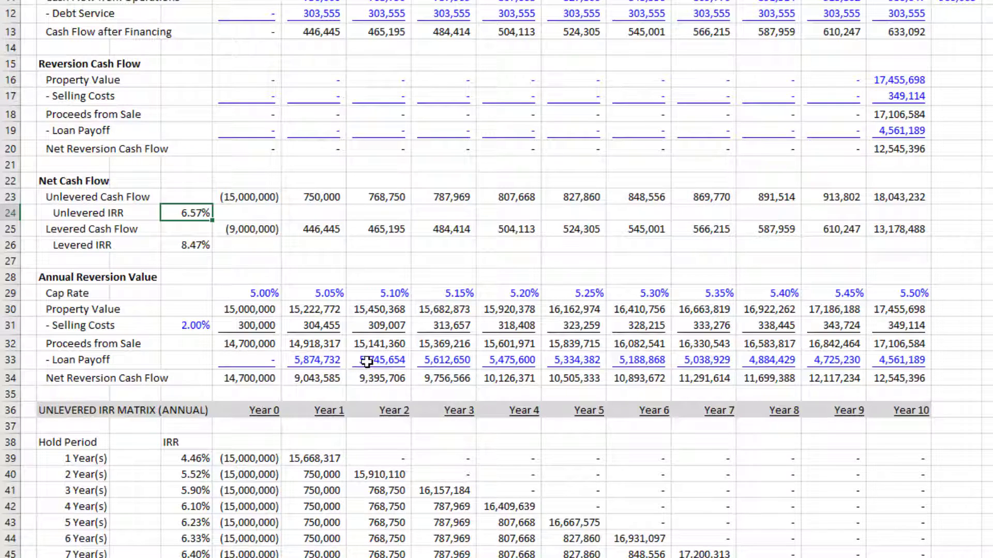
- Examine the Levered Cash Flow row across the hold years and the Levered IRR beneath it
key(Down)
key(Right)
key(Right)
key(Right)
key(Right)
key(Right)
key(Right)
key(Right)
key(Right)
key(Right)
key(Down)
key(Down)
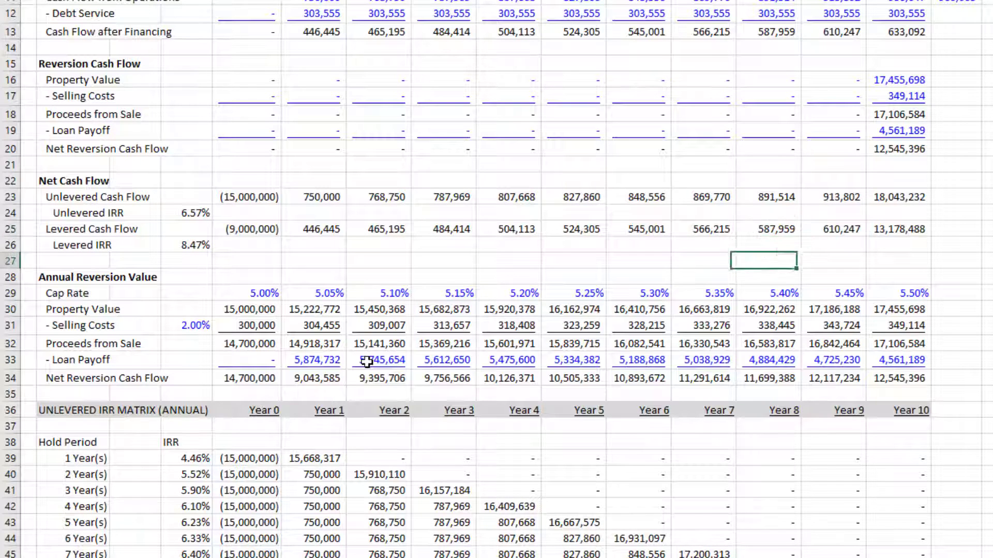
key(Left)
key(Left)
key(Left)
key(Left)
key(Up)
key(Left)
key(Left)
key(Left)
key(Left)
key(Left)
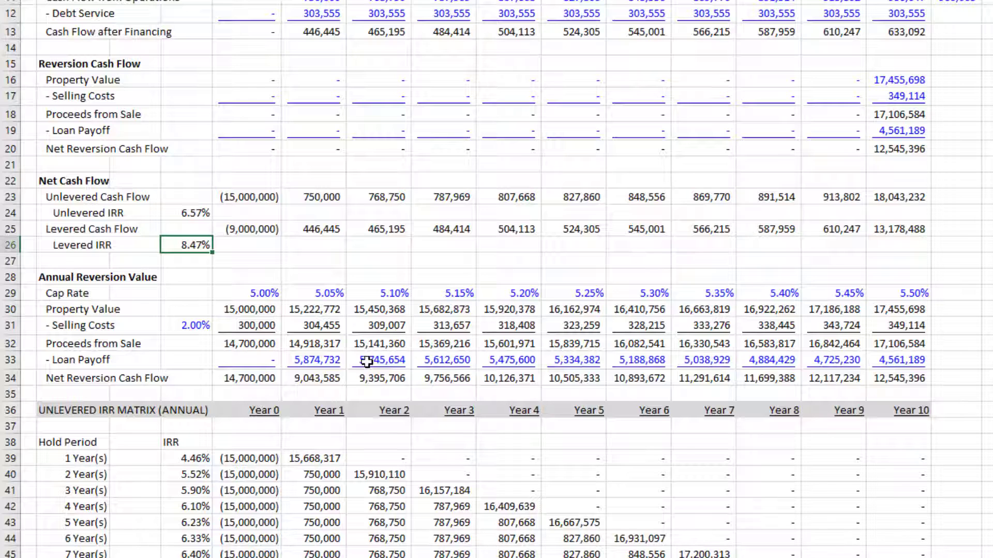
- Examine the Cap Rate row of the Annual Reversion Value section, going year by year from Year 0 through Year 6
scroll(292, 290, down, 2)
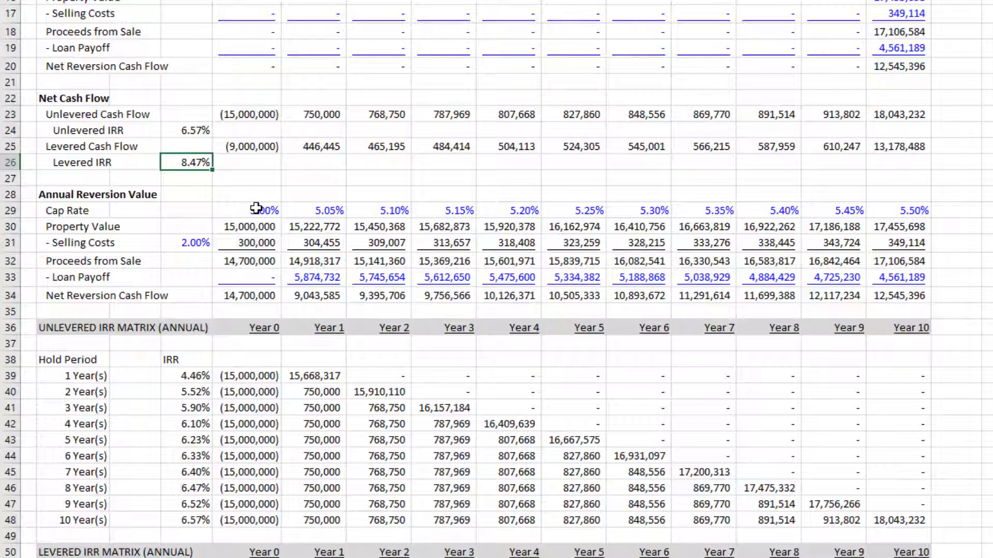
drag(257, 209, 921, 212)
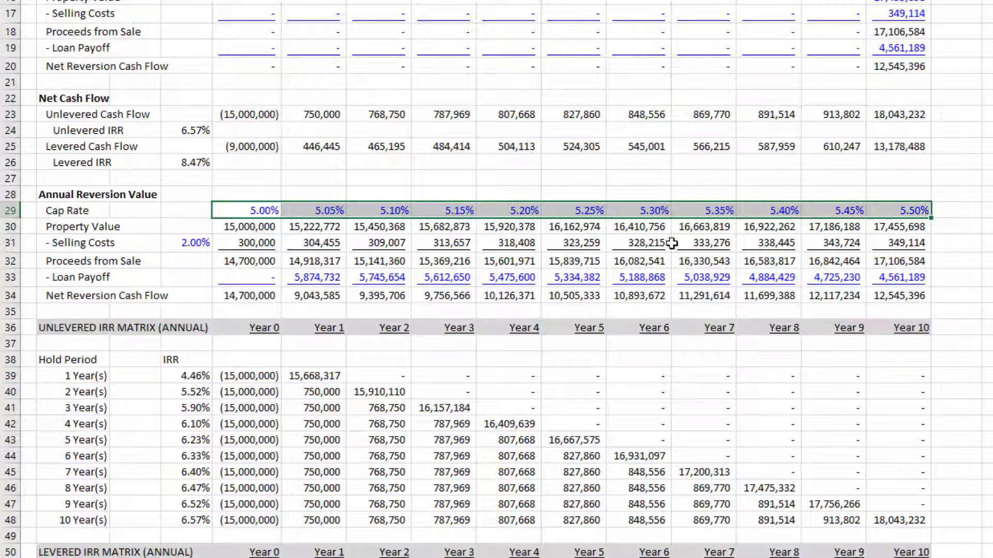
click(262, 211)
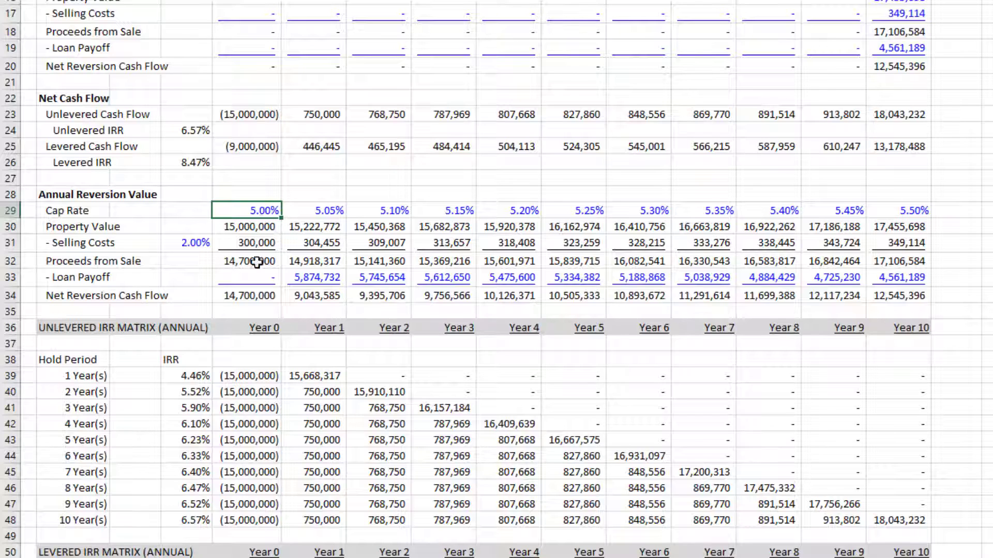
click(334, 211)
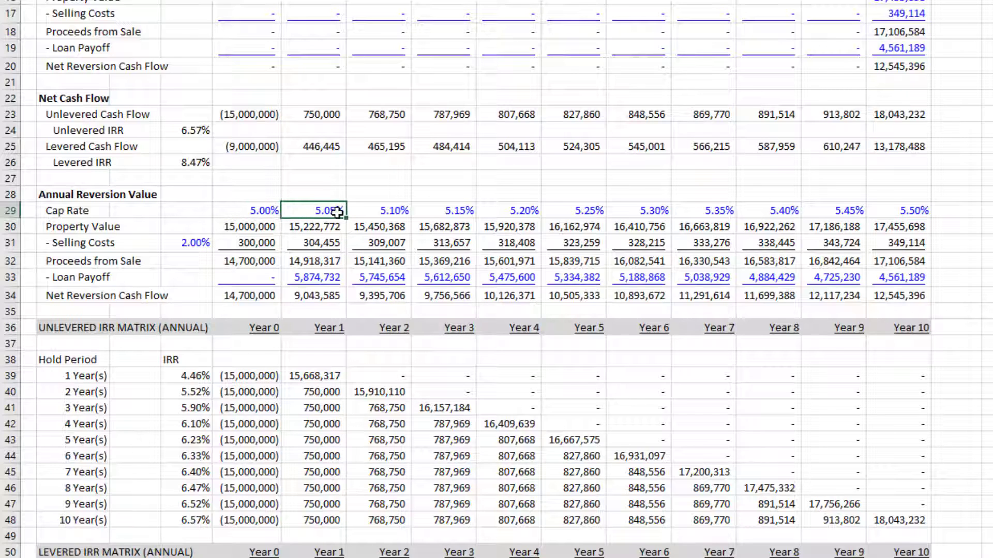
click(394, 211)
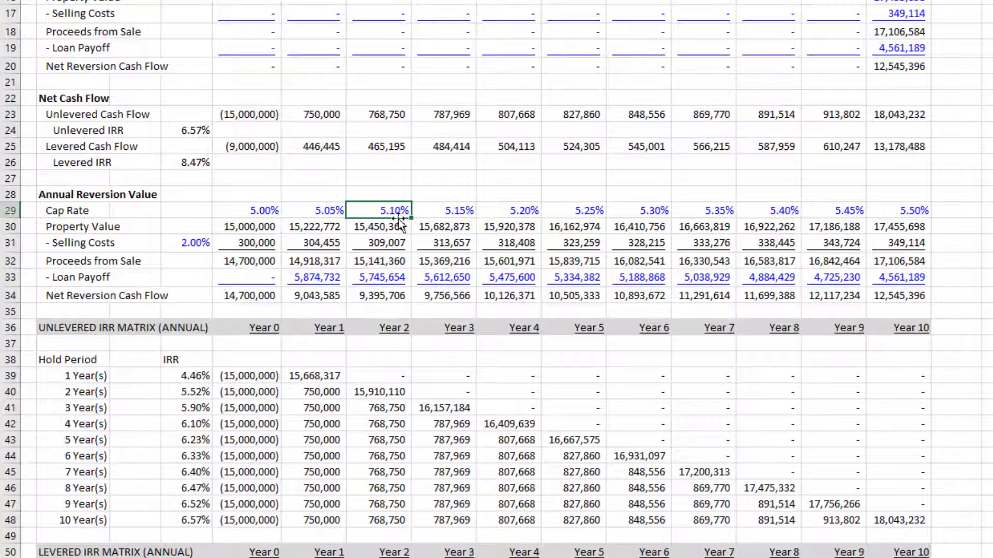
click(458, 211)
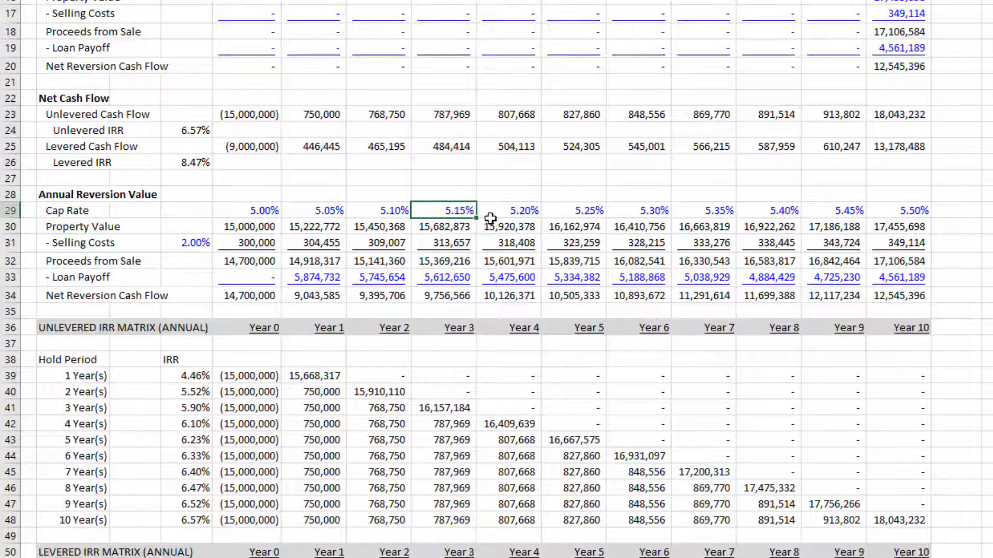
click(519, 210)
click(572, 210)
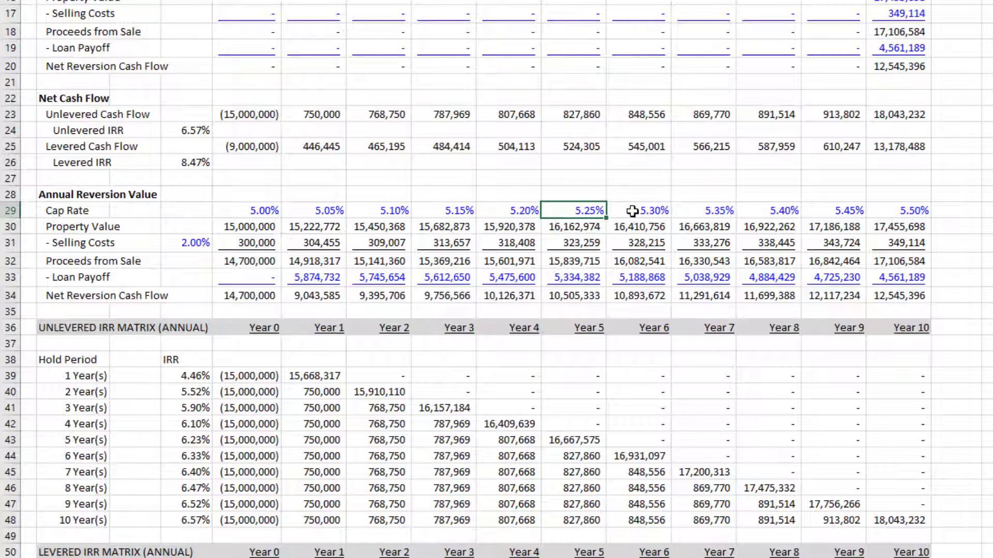
click(636, 211)
- Compare the Annual Reversion Value cap rates and property values with the Year 11 Cash Flow from Operations, ending at the Year 10 Property Value
drag(261, 209, 838, 224)
scroll(849, 281, up, 5)
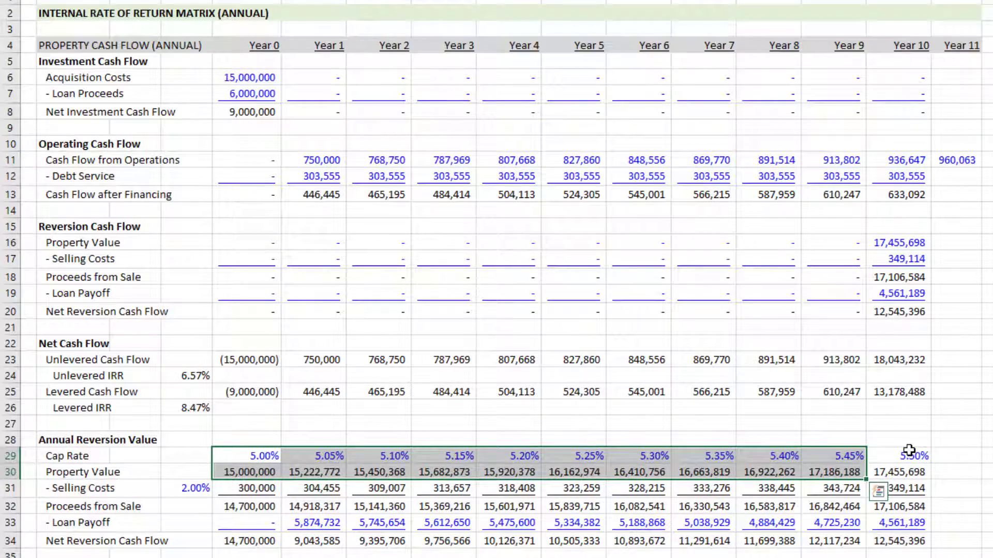
click(903, 456)
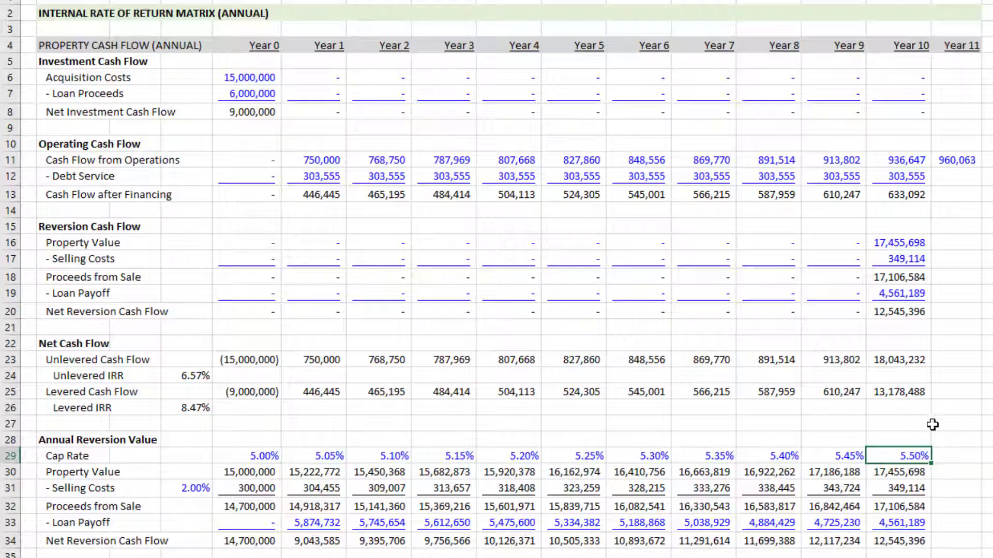
scroll(940, 381, down, 4)
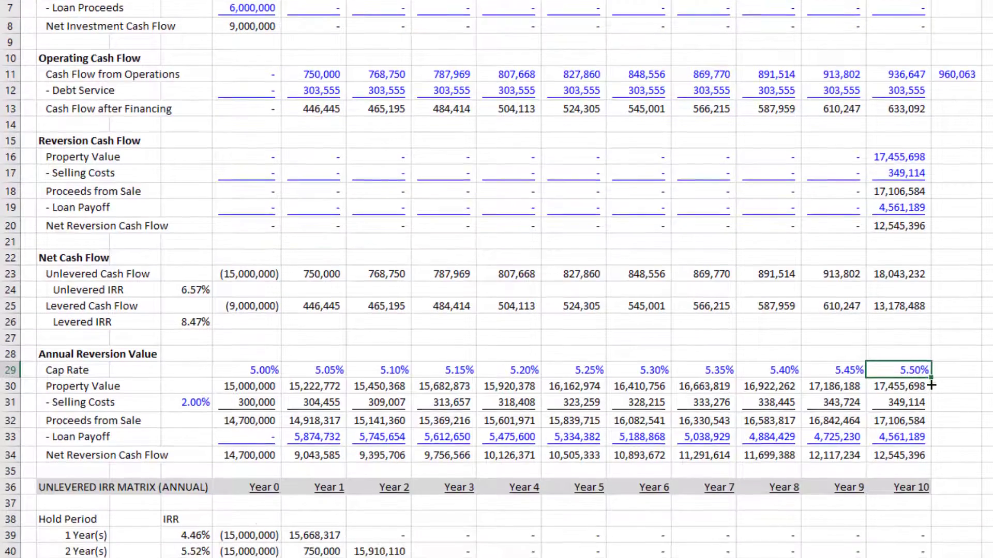
scroll(914, 322, down, 1)
scroll(915, 207, up, 5)
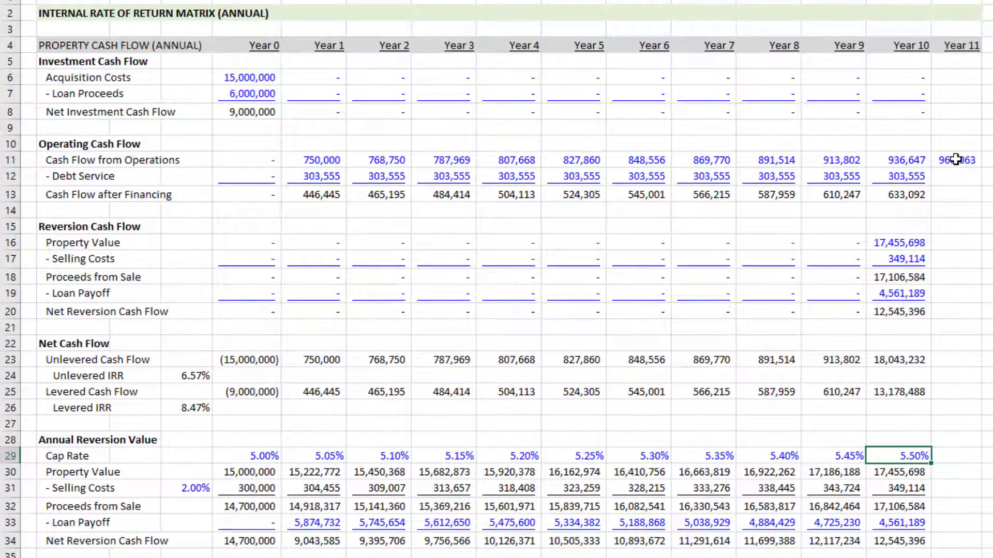
scroll(956, 161, down, 5)
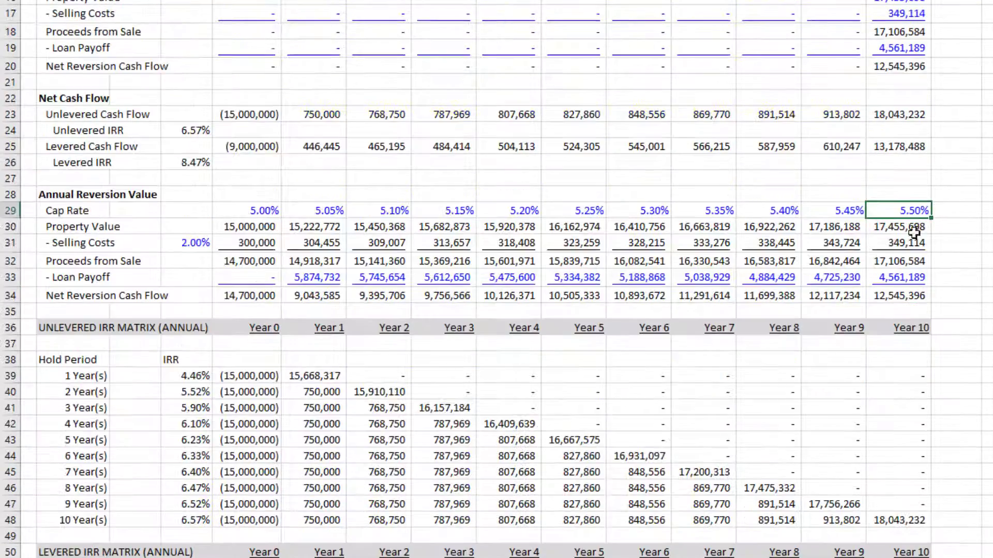
click(917, 231)
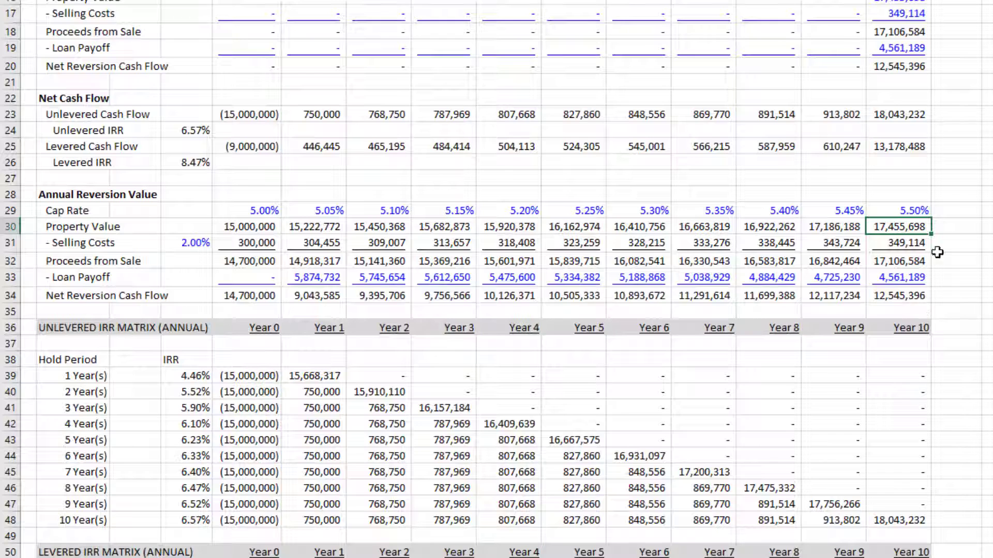
- Review the Property Value, Selling Costs and Proceeds from Sale rows in Annual Reversion Value, highlighting the proceeds from Year 0 through Year 10
click(11, 226)
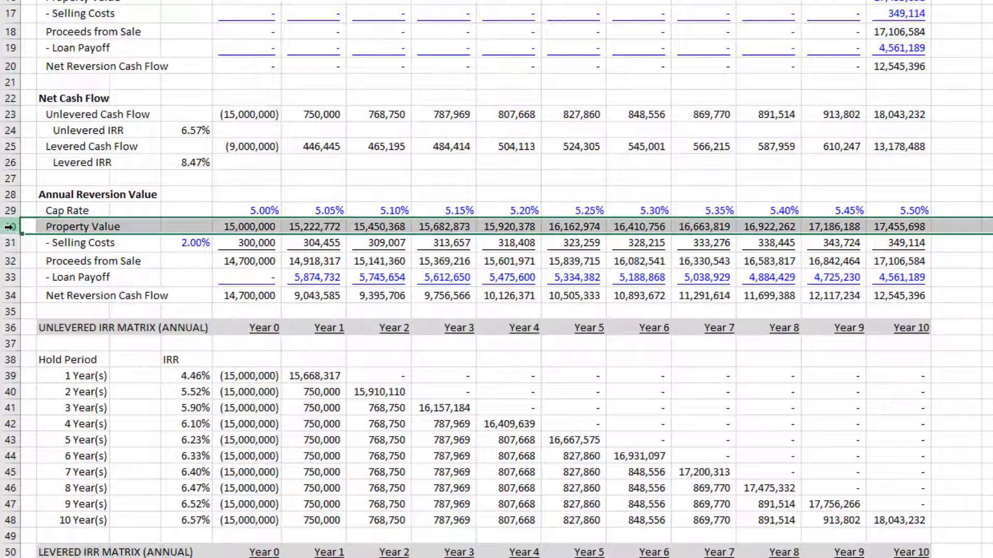
click(383, 243)
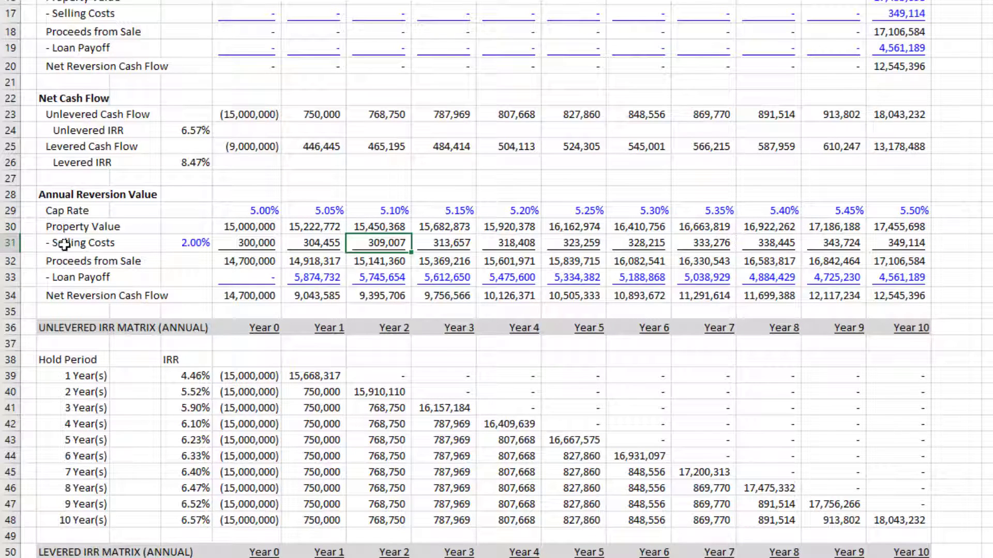
click(71, 263)
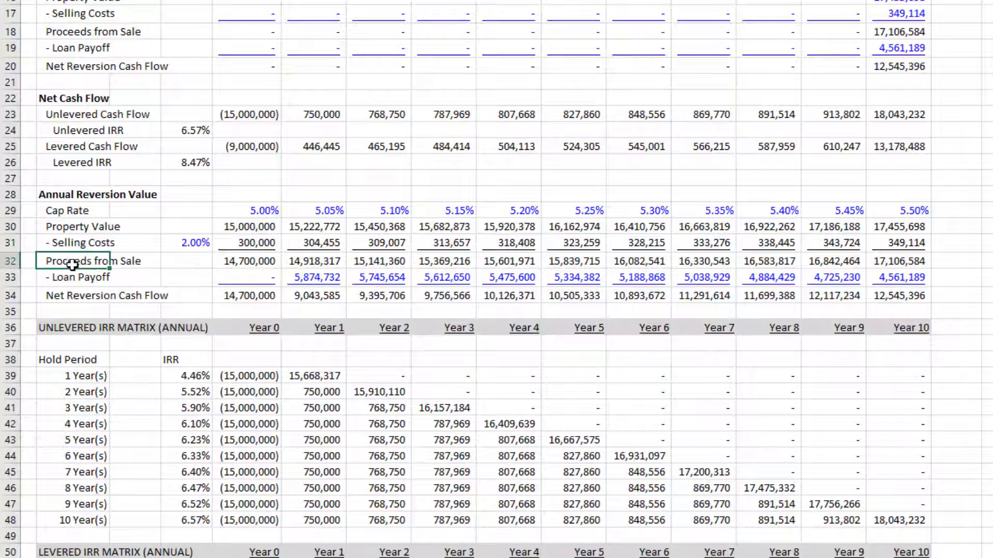
drag(257, 257, 925, 261)
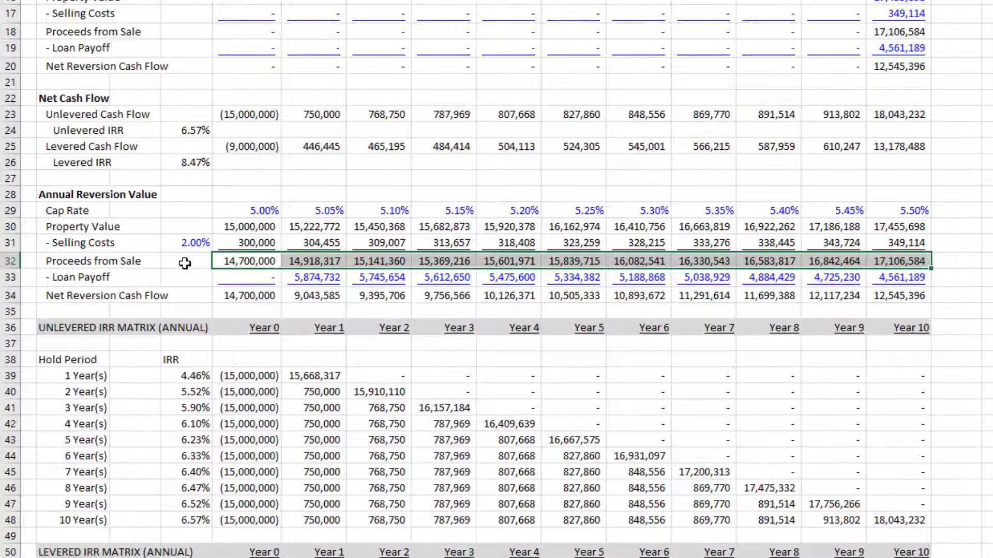
- Examine the Loan Payoff row of Annual Reversion Value year by year, and highlight Net Reversion Cash Flow from Year 0 through Year 10
scroll(184, 264, down, 2)
drag(243, 193, 896, 192)
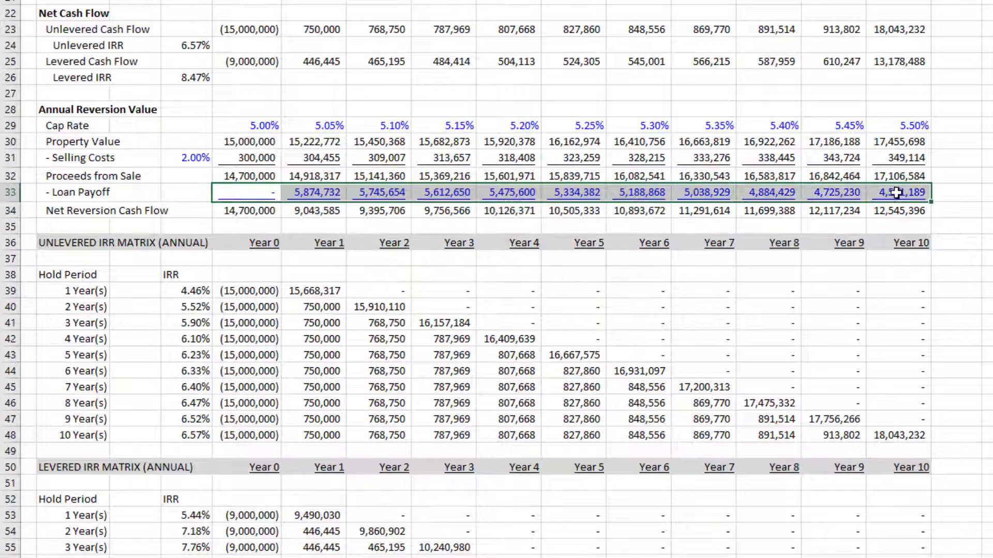
click(261, 193)
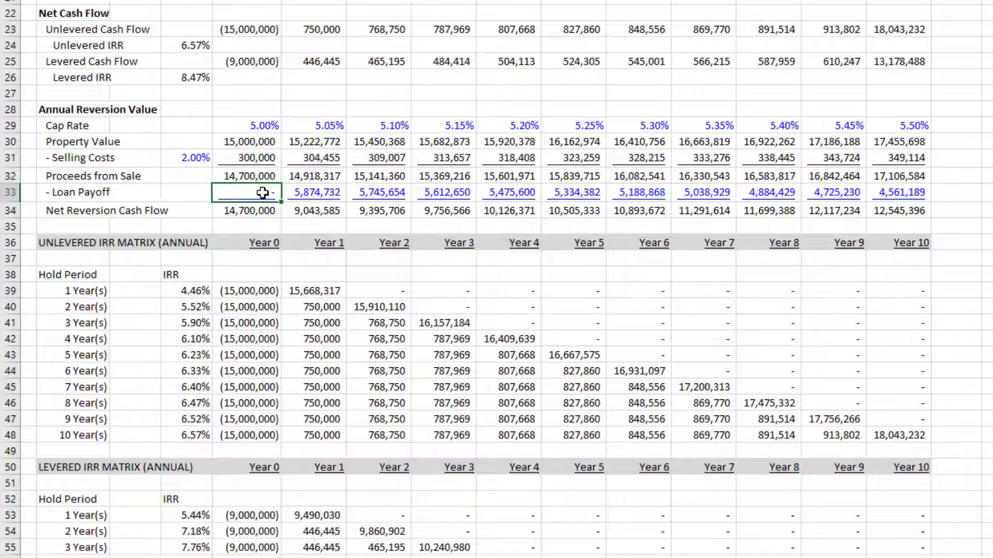
click(305, 193)
click(373, 193)
click(444, 192)
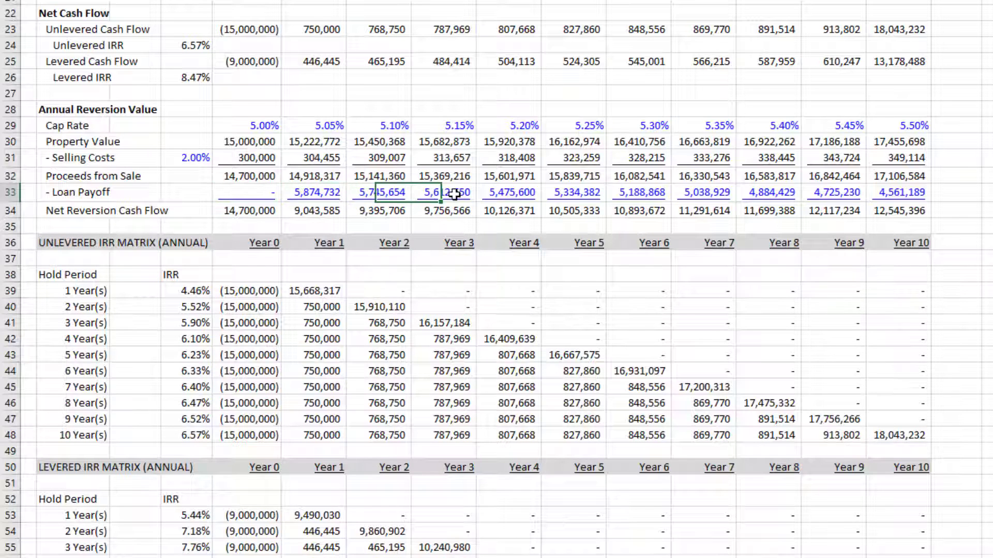
click(507, 190)
click(574, 192)
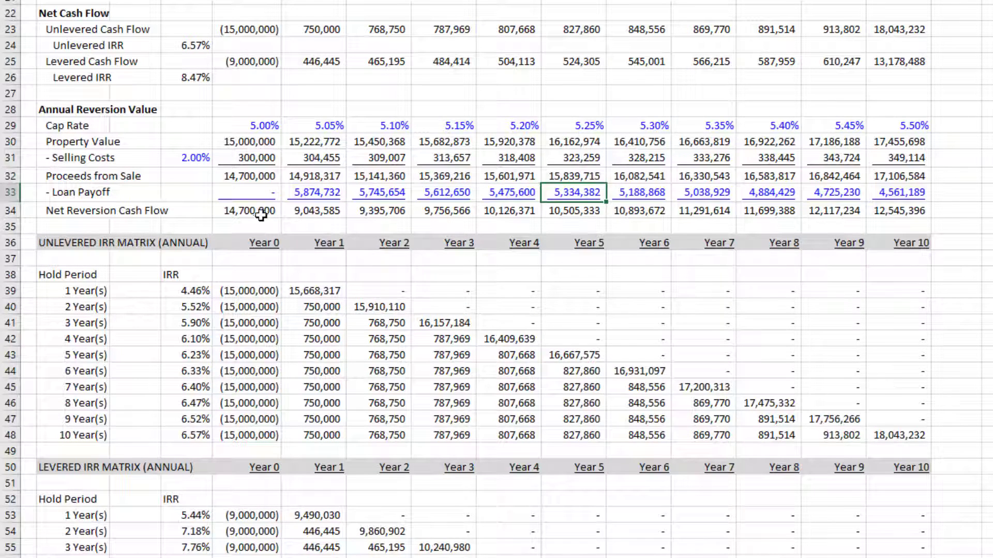
drag(255, 207, 890, 210)
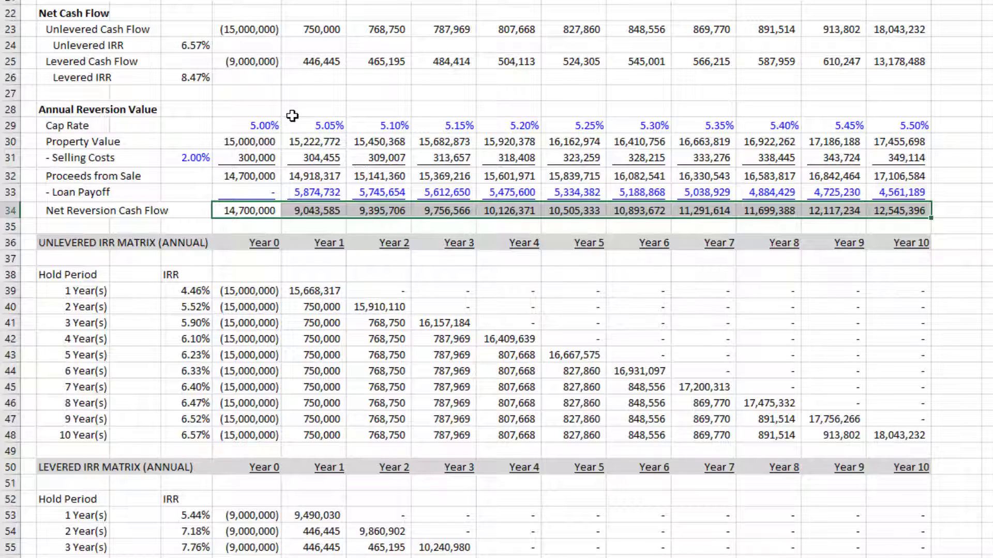
- Examine the hold periods in the Unlevered IRR Matrix and the IRRs for the 1, 6 and 10-year holds
scroll(292, 116, down, 3)
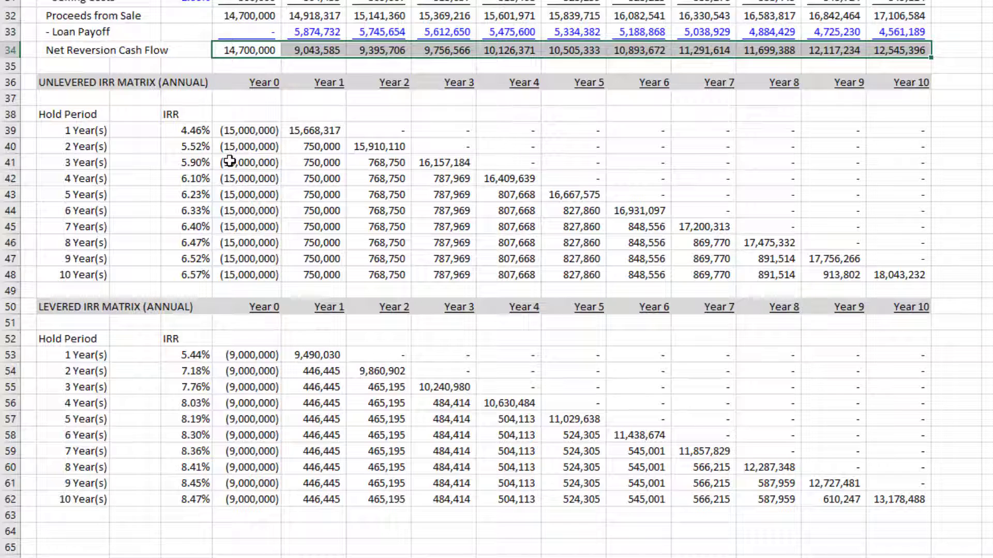
click(89, 131)
click(90, 147)
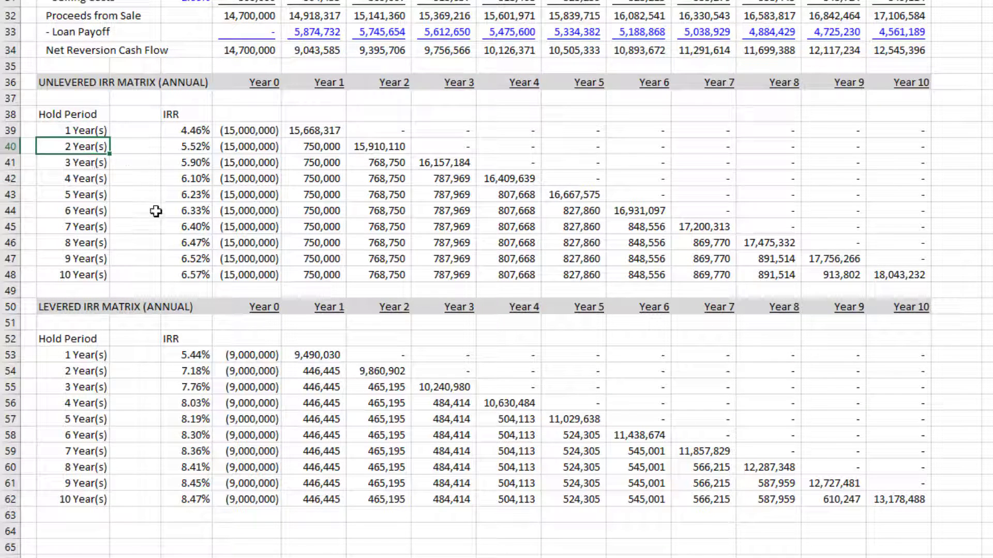
click(195, 132)
click(78, 163)
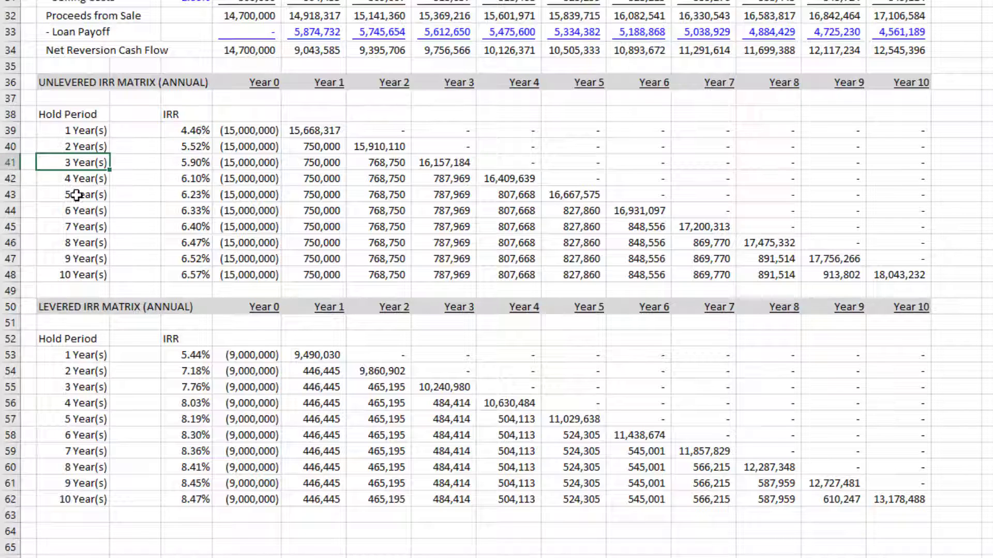
click(83, 178)
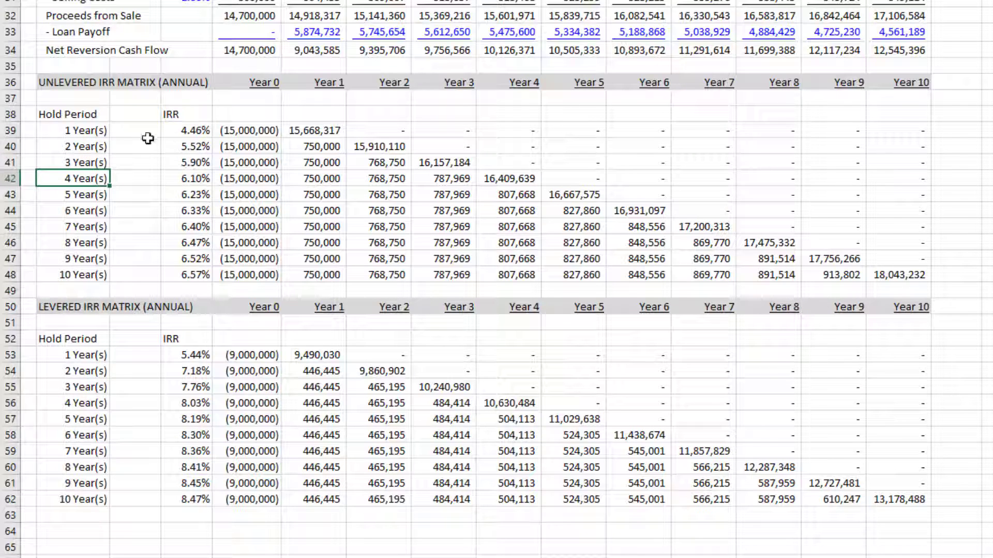
click(196, 210)
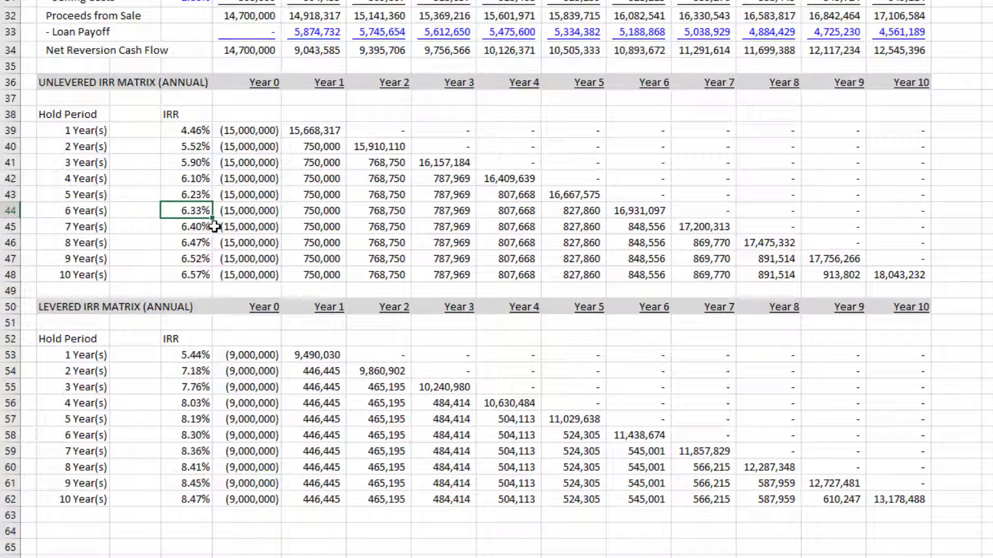
click(195, 275)
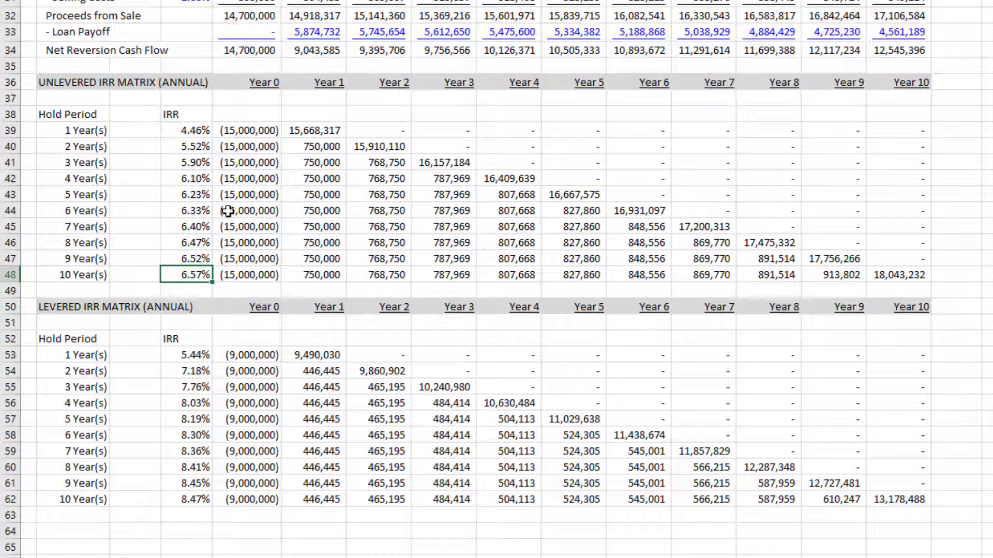
- Examine the Levered IRR Matrix, going through the IRRs by hold period down to the 6-year hold
scroll(228, 212, down, 2)
scroll(129, 177, up, 2)
scroll(151, 222, down, 2)
scroll(194, 288, down, 2)
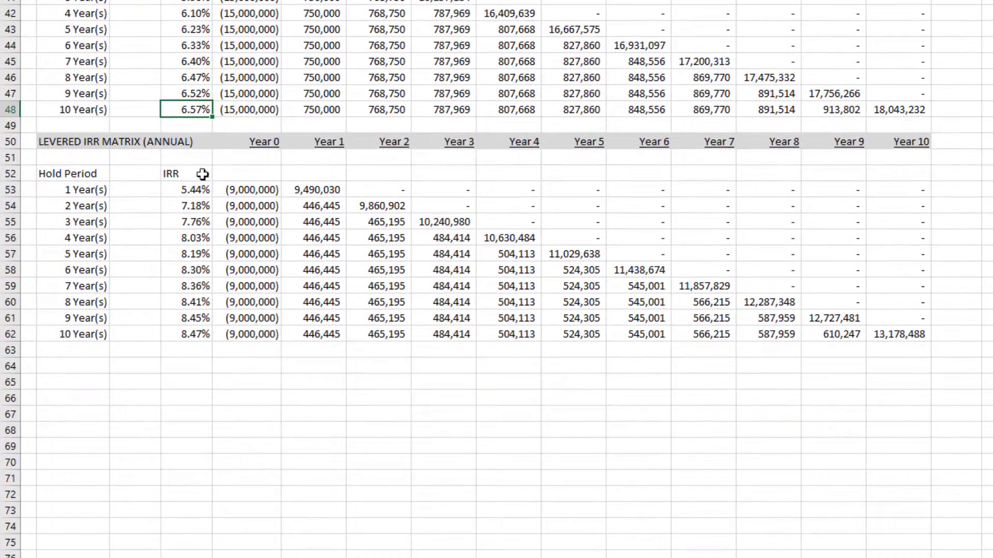
key(Down)
key(Down)
key(Down)
key(Down)
key(Down)
key(Down)
key(Down)
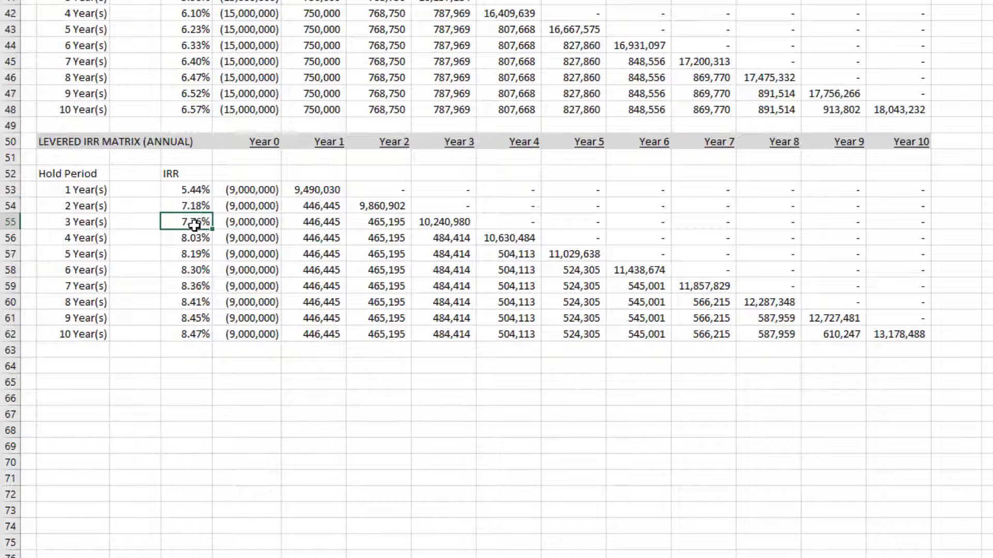
key(Down)
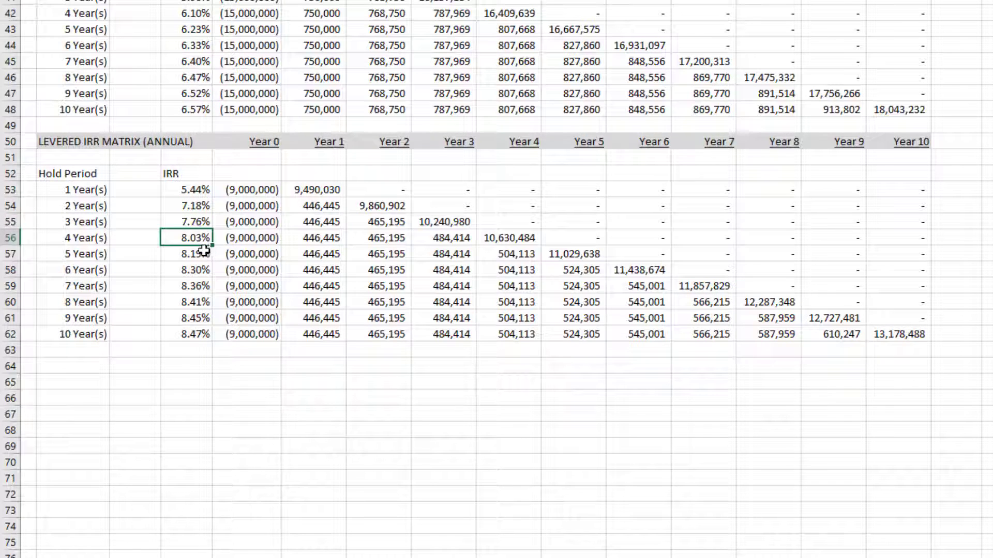
key(Down)
key(Down)
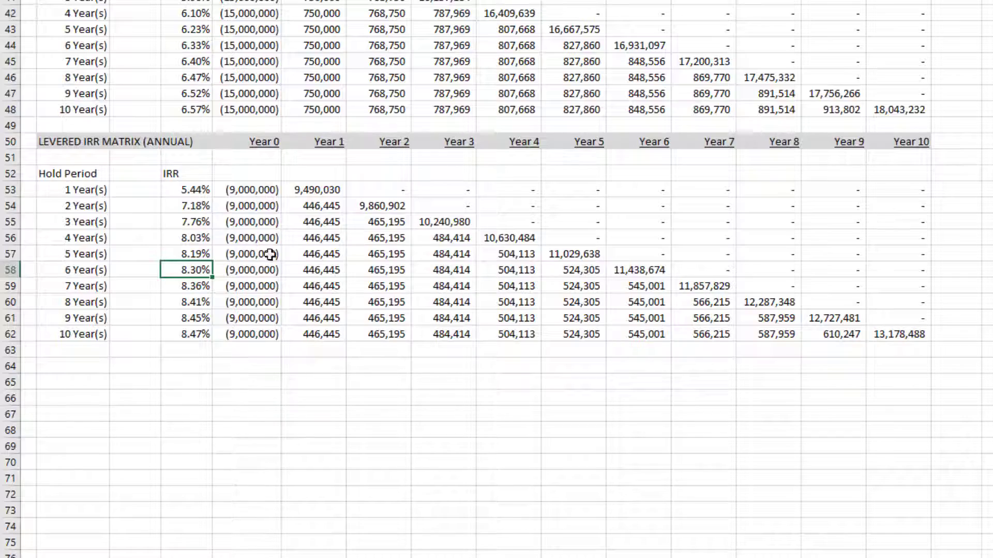
- Set the annual Cash Flow from Operations to 750,000 for each of Years 1 through 5
scroll(406, 299, up, 10)
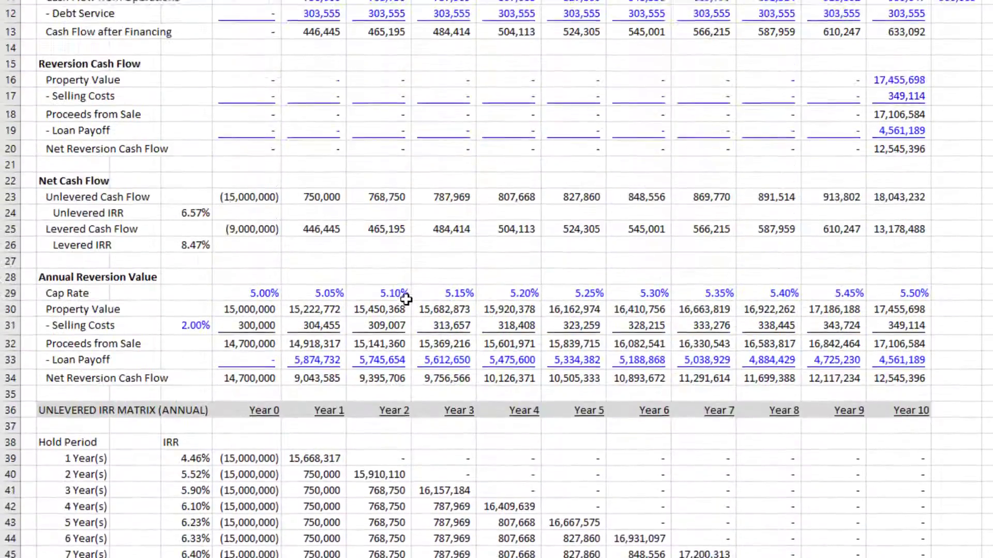
scroll(406, 298, up, 3)
drag(323, 162, 902, 160)
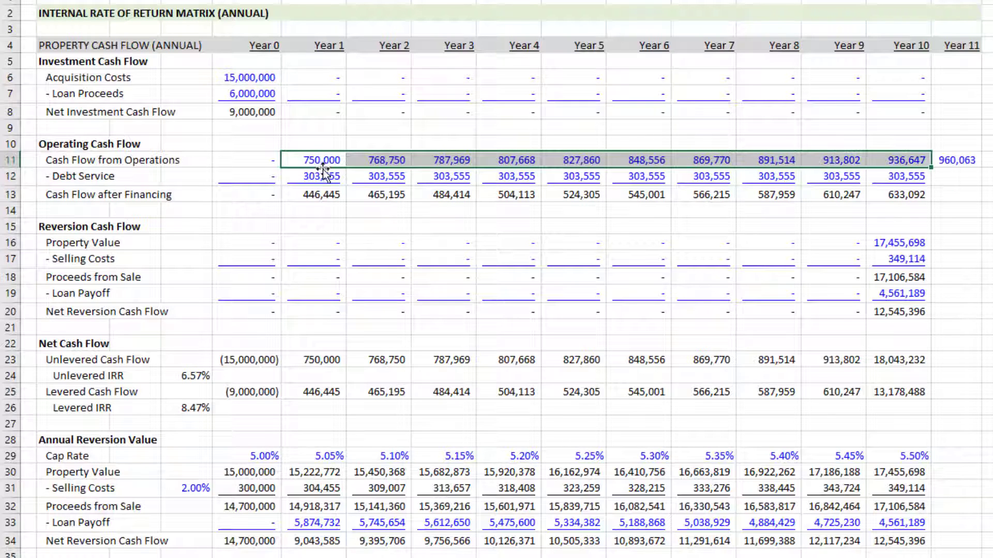
drag(321, 159, 551, 158)
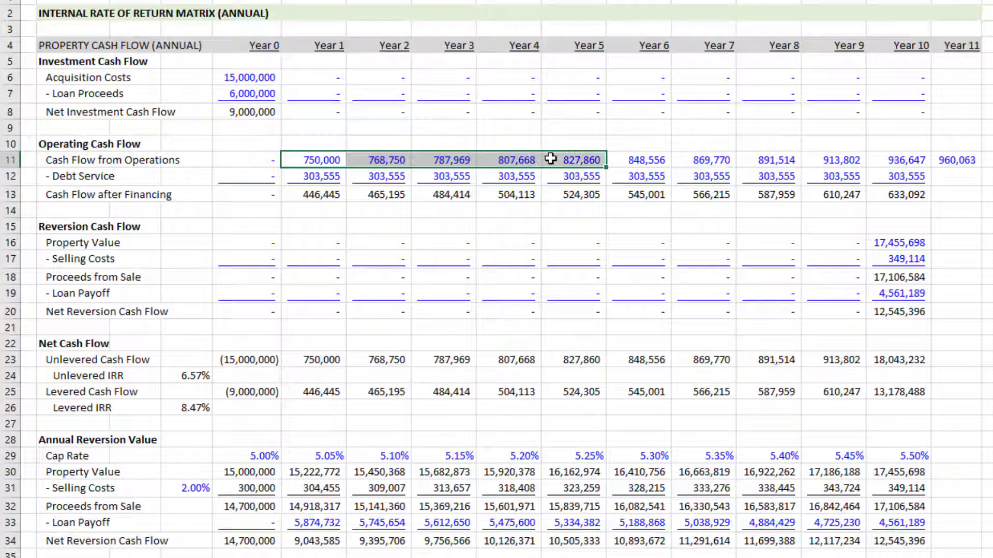
text(750,000)
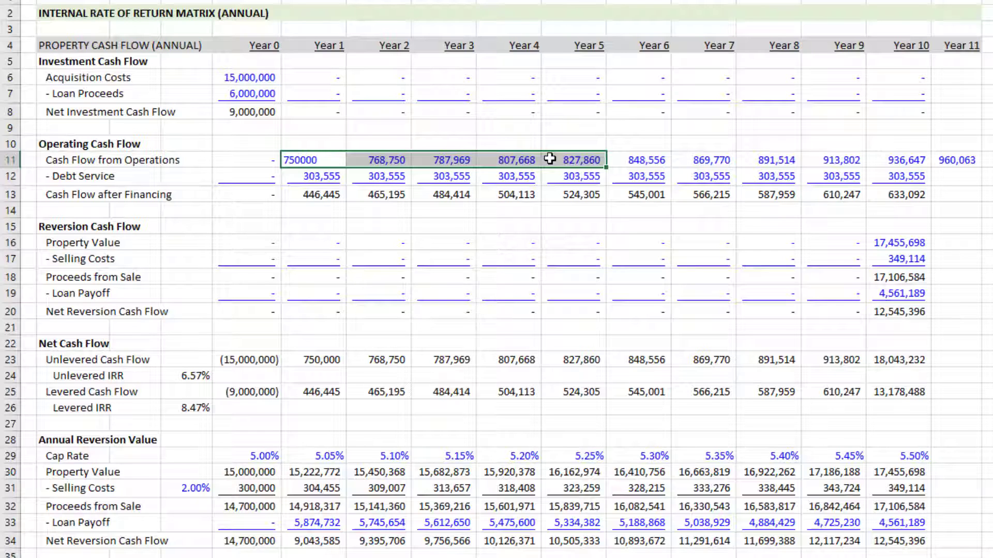
key(ctrl+Return)
- Set the Year 6 Cash Flow from Operations to 650,000
click(550, 159)
key(Right)
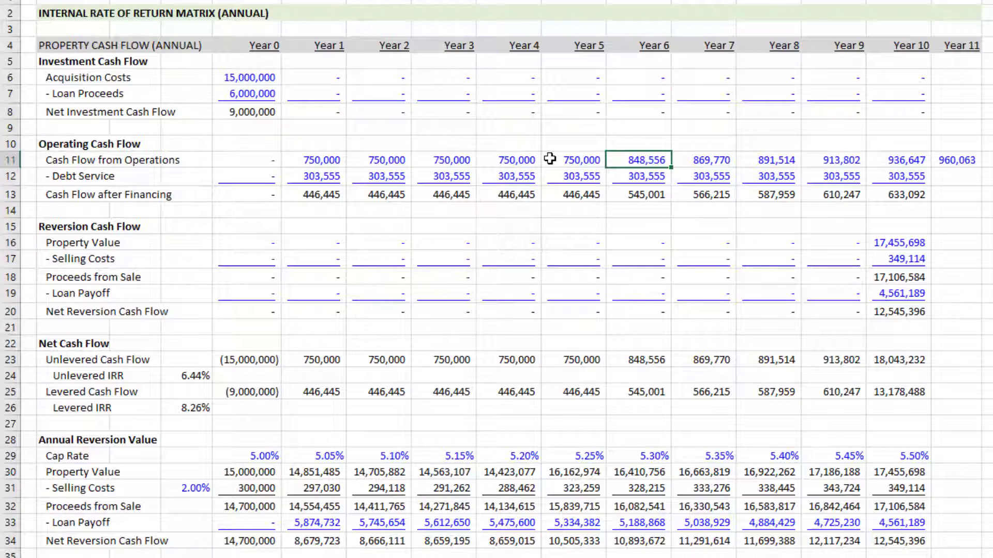
text(650,000)
key(Return)
key(Up)
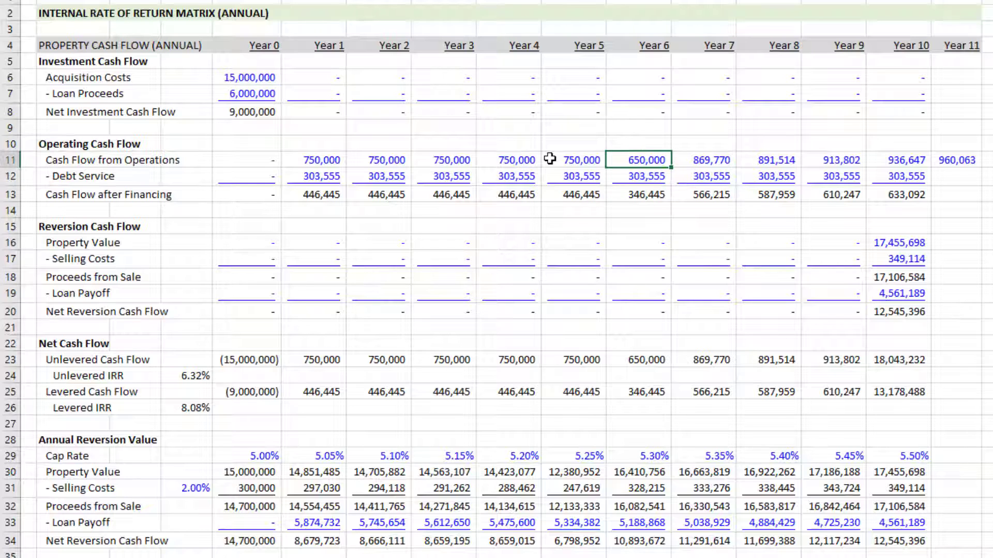
- Set the Cash Flow from Operations to 850,000 for each of Years 7 through 11
key(Right)
key(shift+Right)
key(shift+Right)
key(shift+Right)
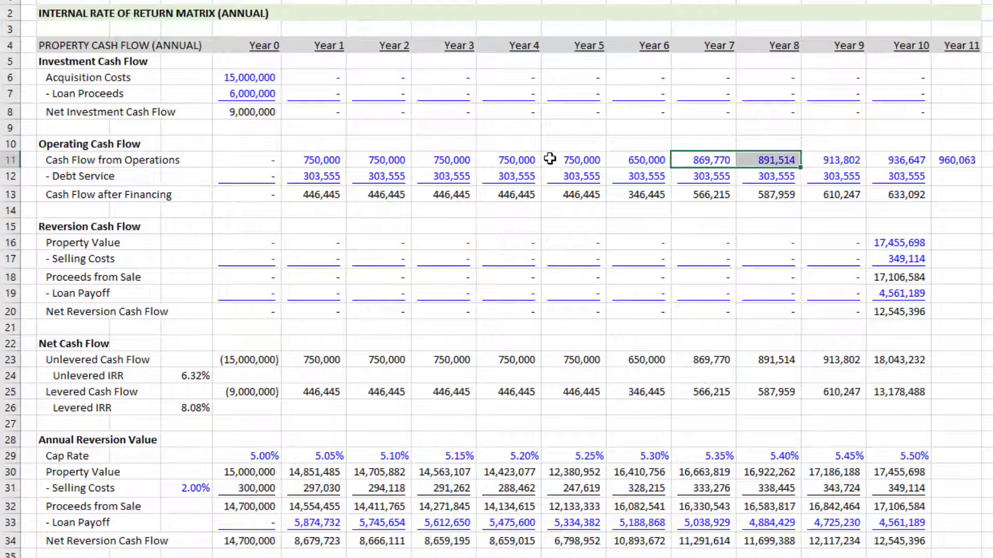
key(shift+Right)
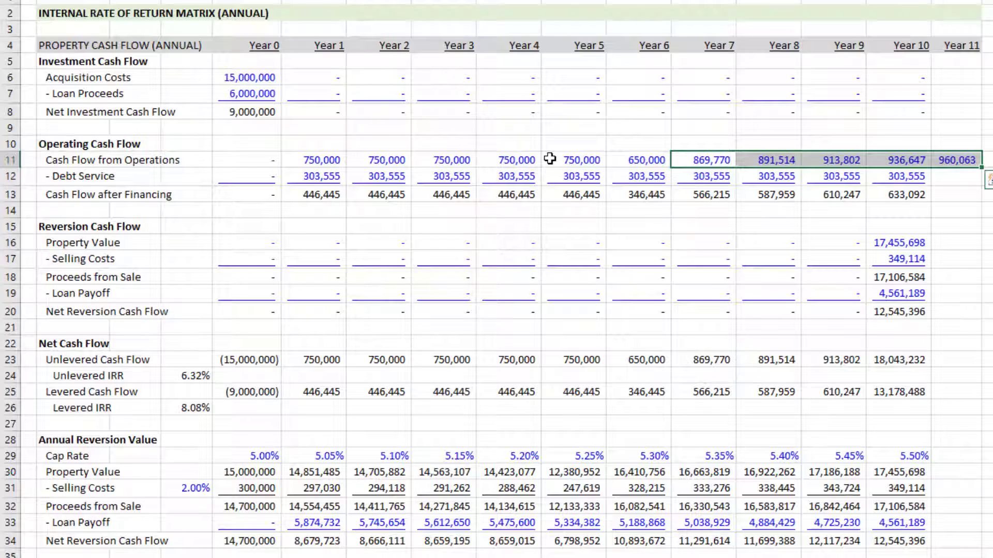
text(85000)
key(ctrl+Return)
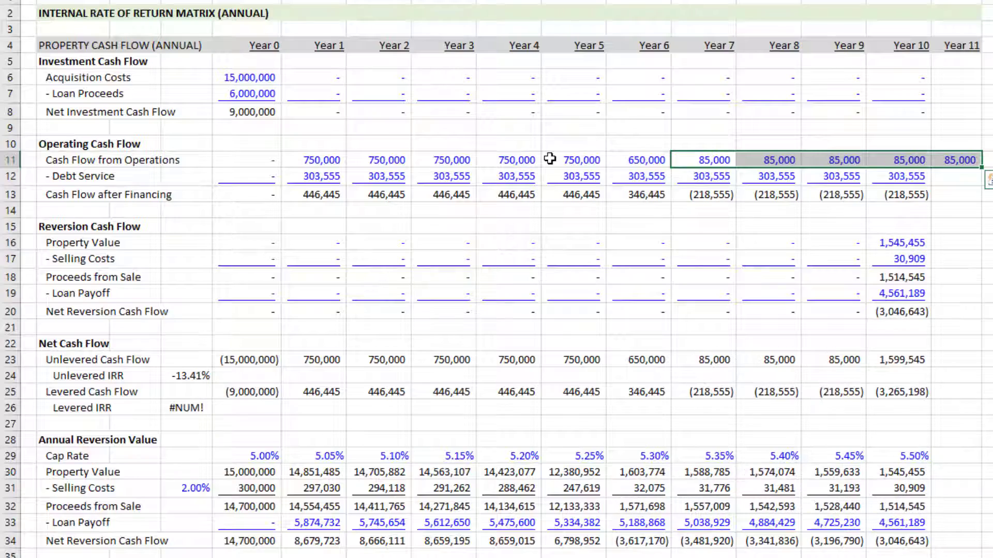
text(850000)
key(ctrl+Return)
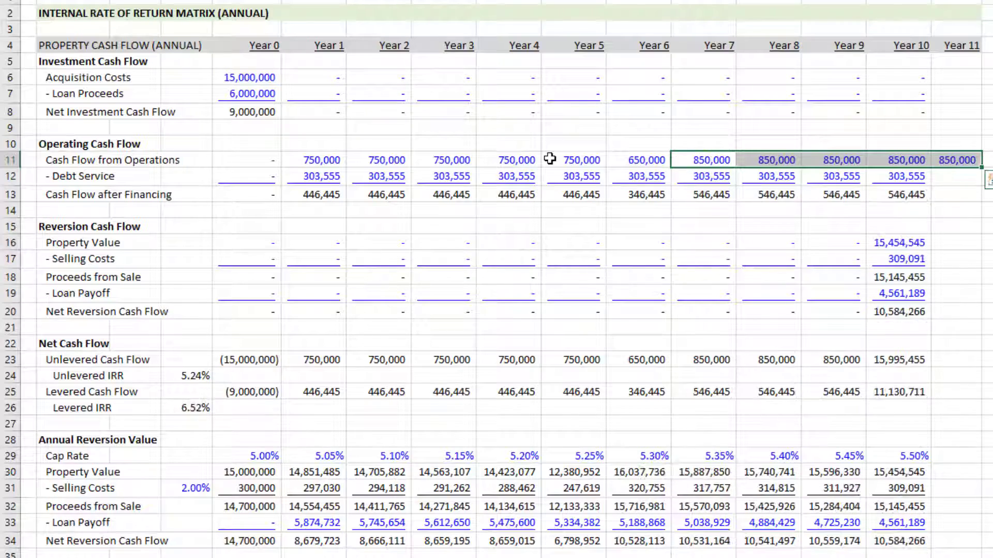
key(shift+Left)
click(549, 159)
- Review the recalculated Unlevered IRR Matrix, going through the IRRs from the 1-year to the 10-year hold
scroll(497, 174, down, 10)
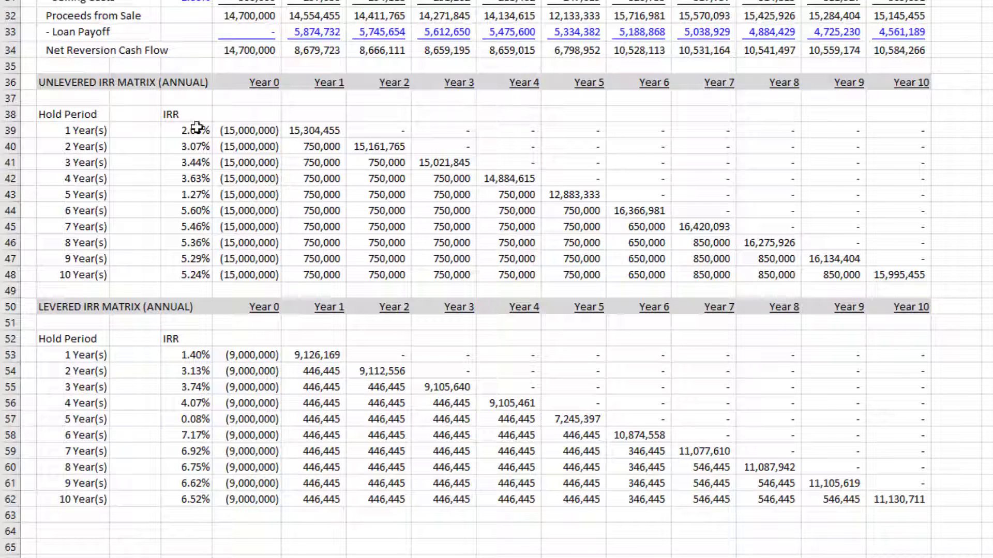
click(196, 131)
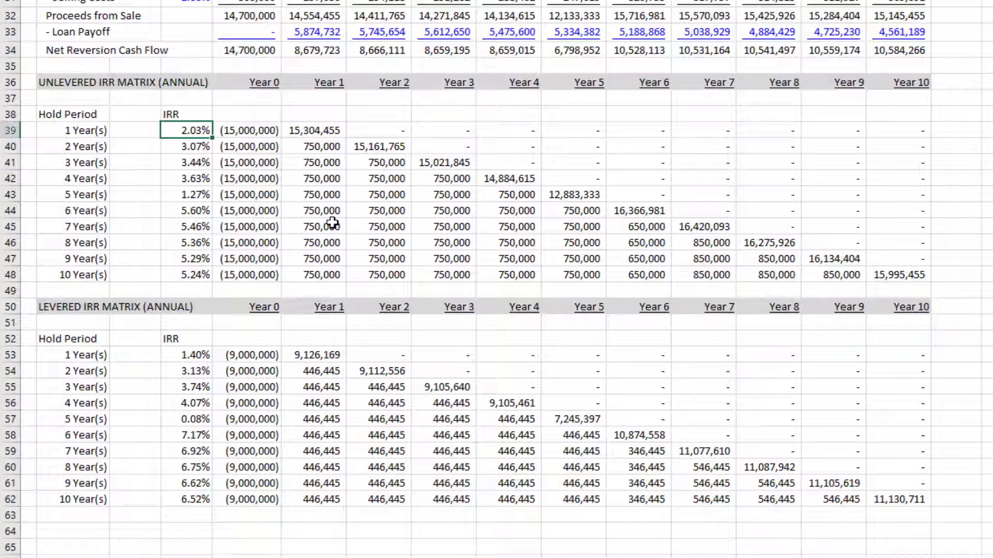
key(Down)
key(Down)
key(Down)
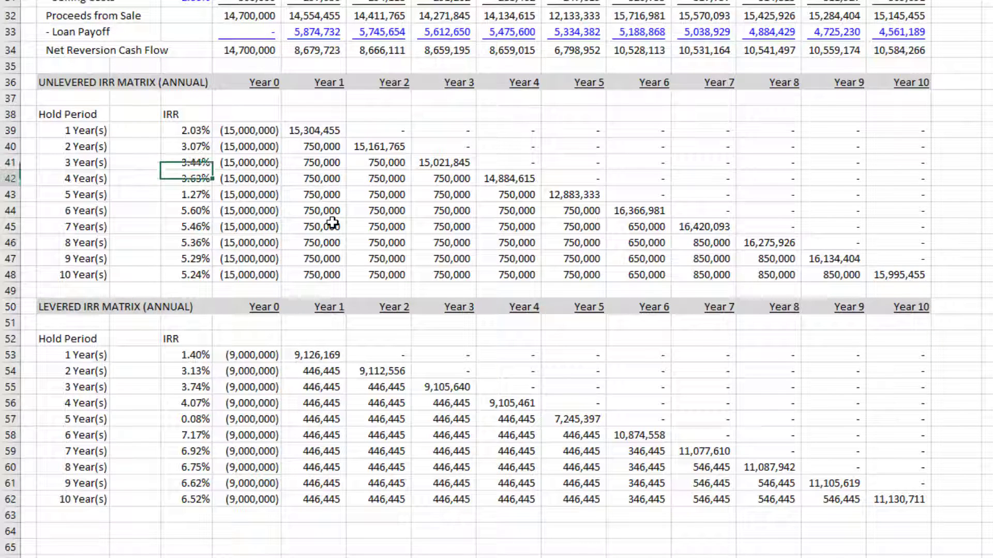
key(Down)
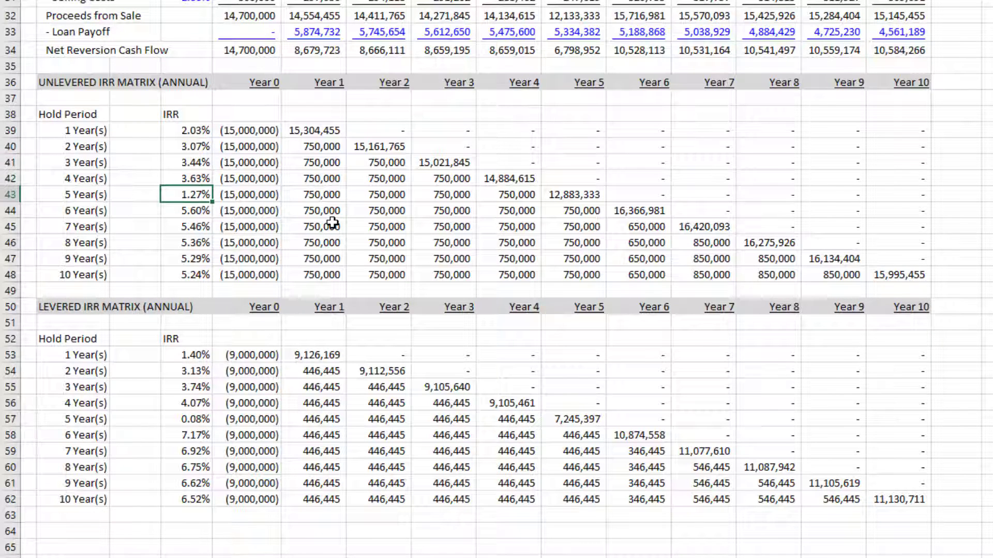
key(Down)
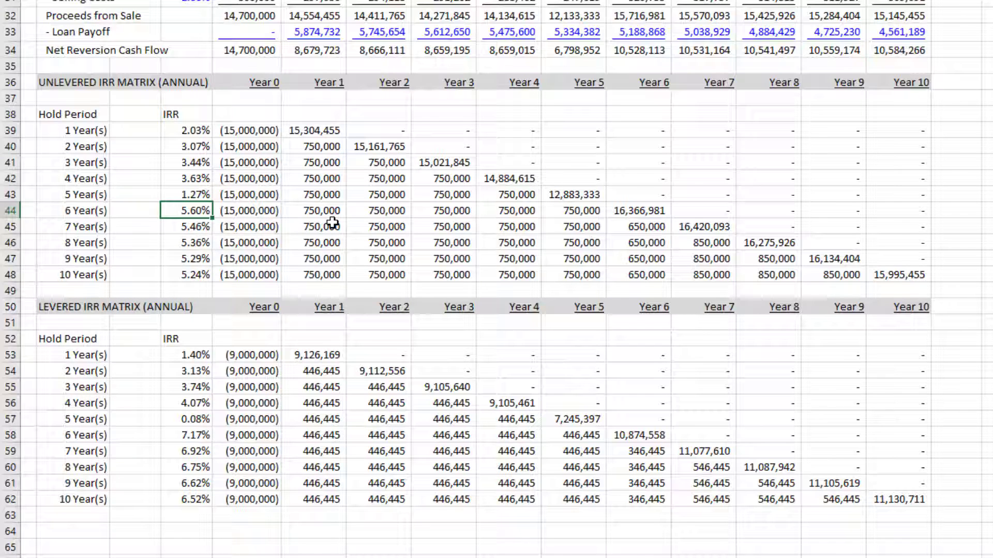
key(Down)
key(Down)
key(Down)
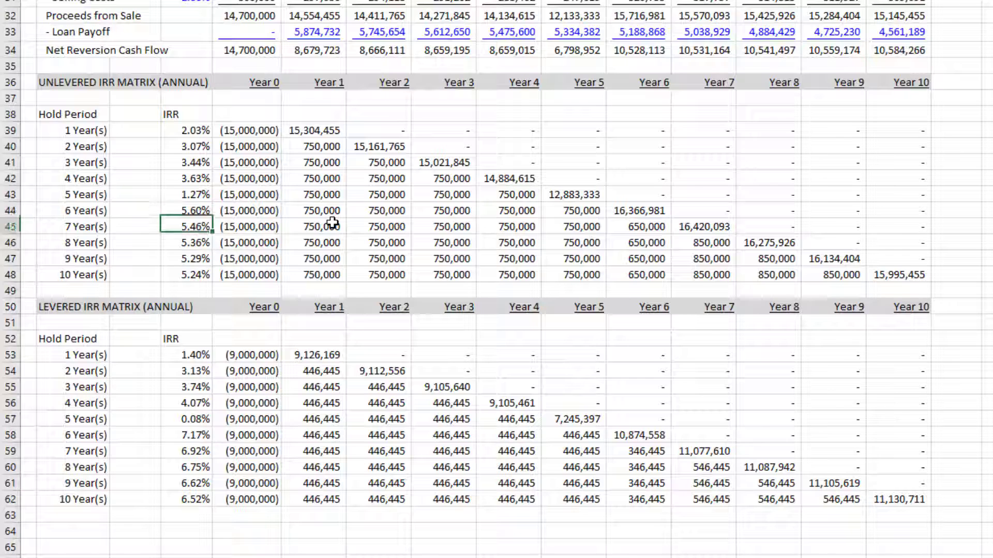
key(Down)
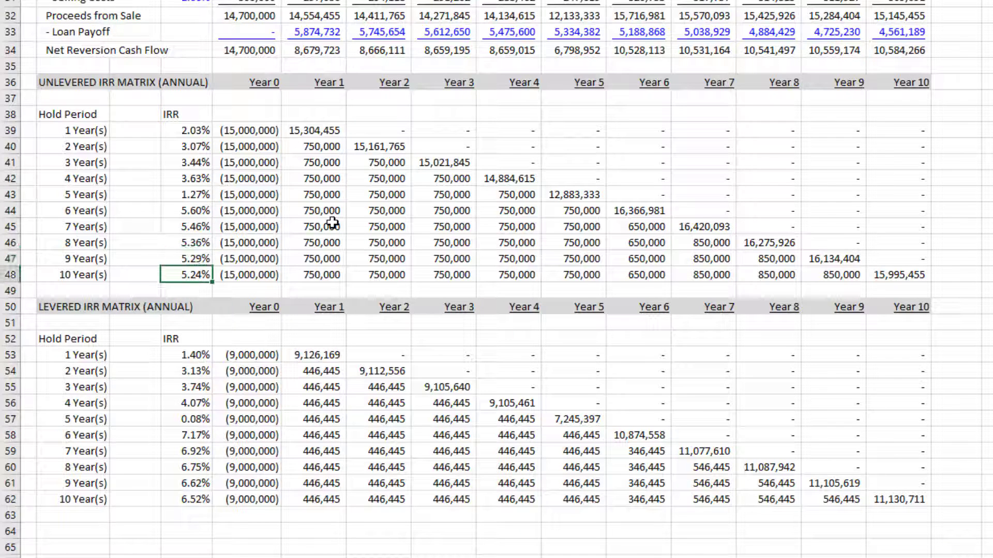
- Examine the 6-year hold row of the Unlevered IRR Matrix, comparing its IRR with the longer holds and checking its hold period and first cash flows
key(Up)
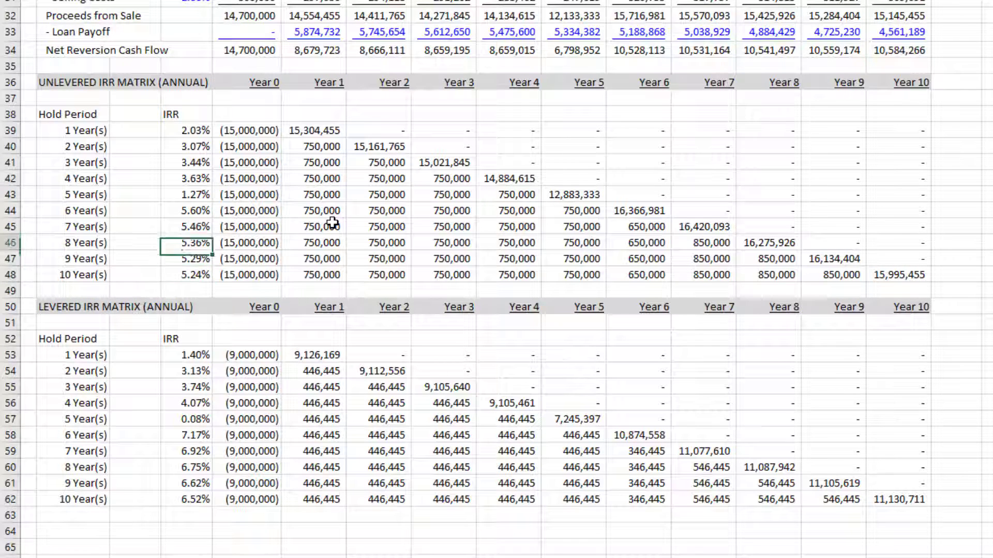
key(Up)
key(Up)
key(Up)
key(Right)
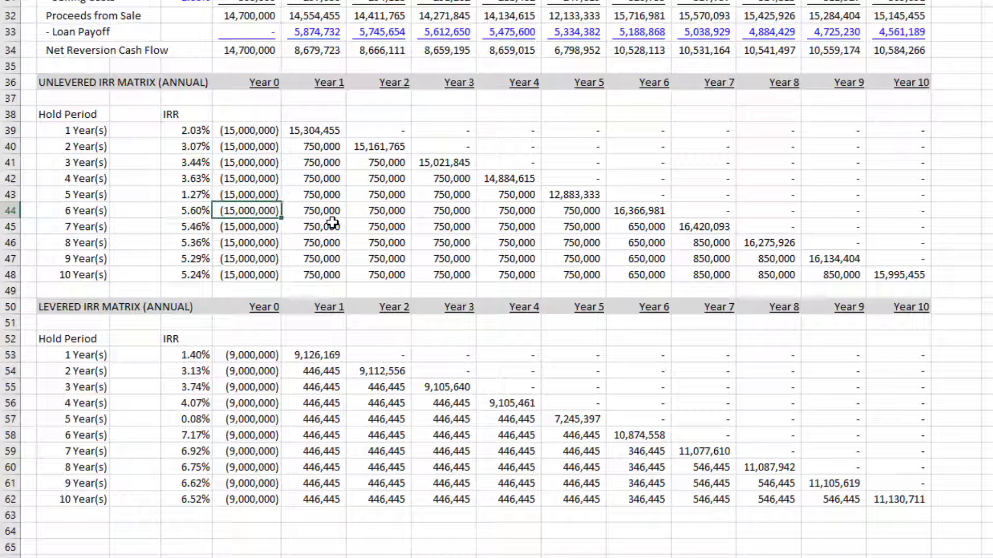
key(Left)
key(Left)
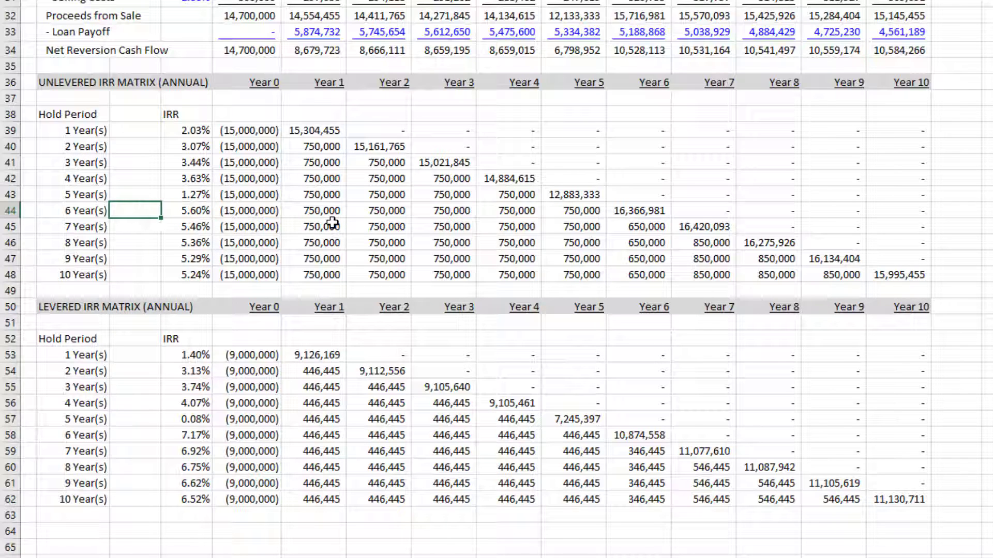
key(Right)
key(Right)
key(Right)
key(Left)
key(Left)
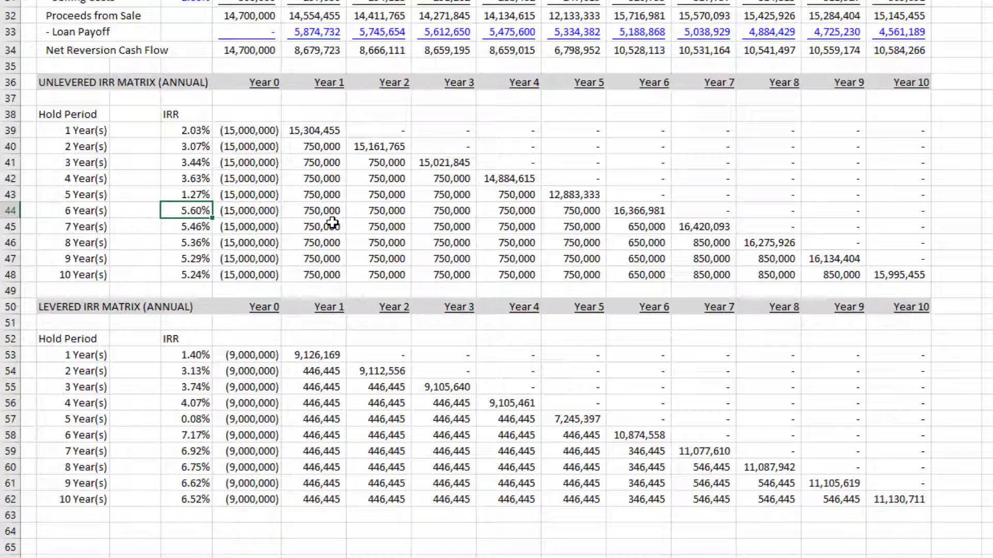
key(Right)
key(Right)
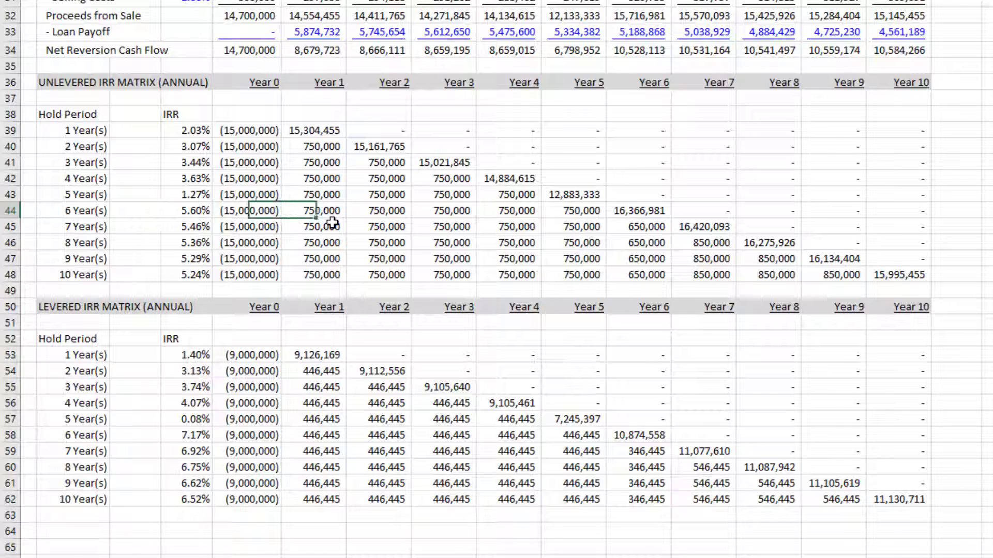
key(Left)
key(Left)
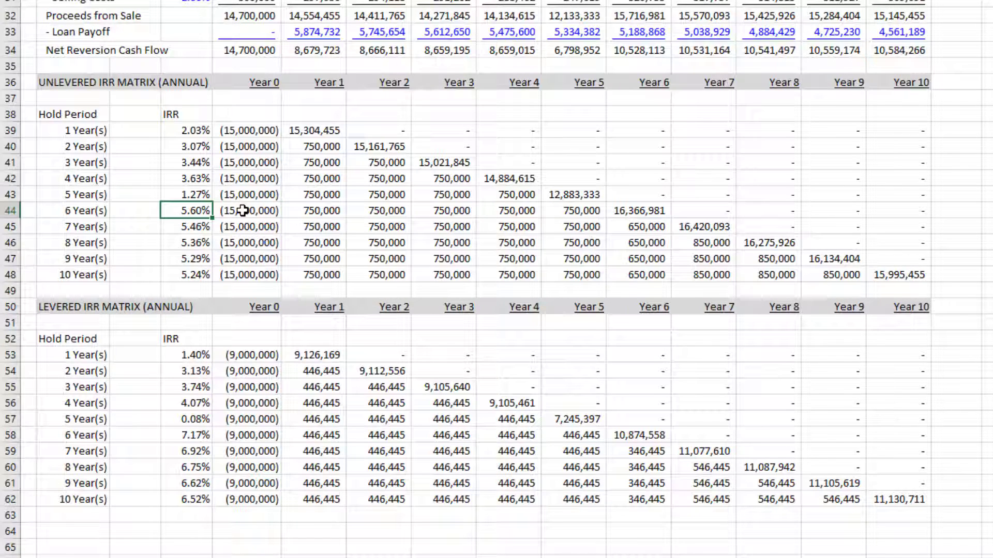
key(Left)
key(Left)
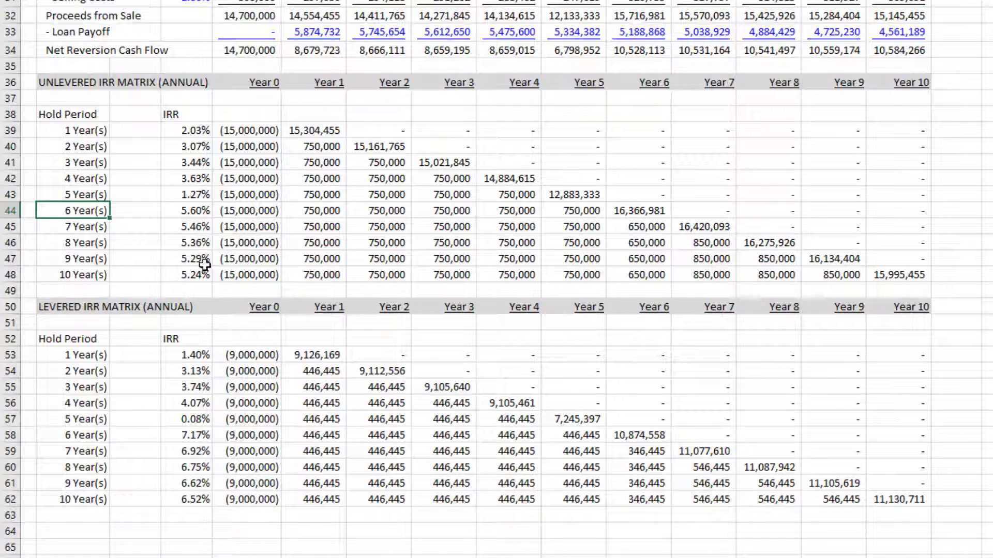
- Switch to the Monthly - IRR Matrix sheet and examine its date row, from the 30-Jun-21 start date through the following months
scroll(356, 308, up, 8)
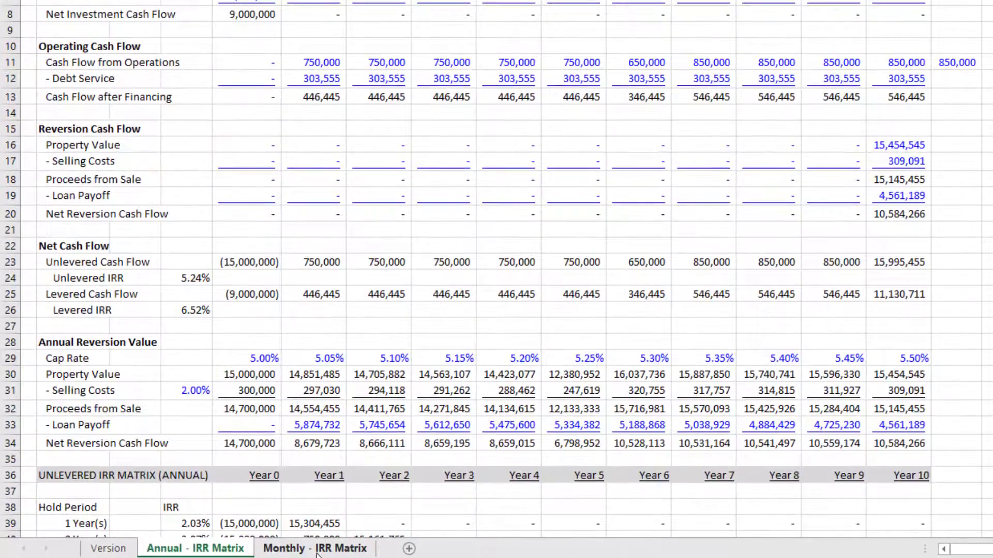
click(316, 551)
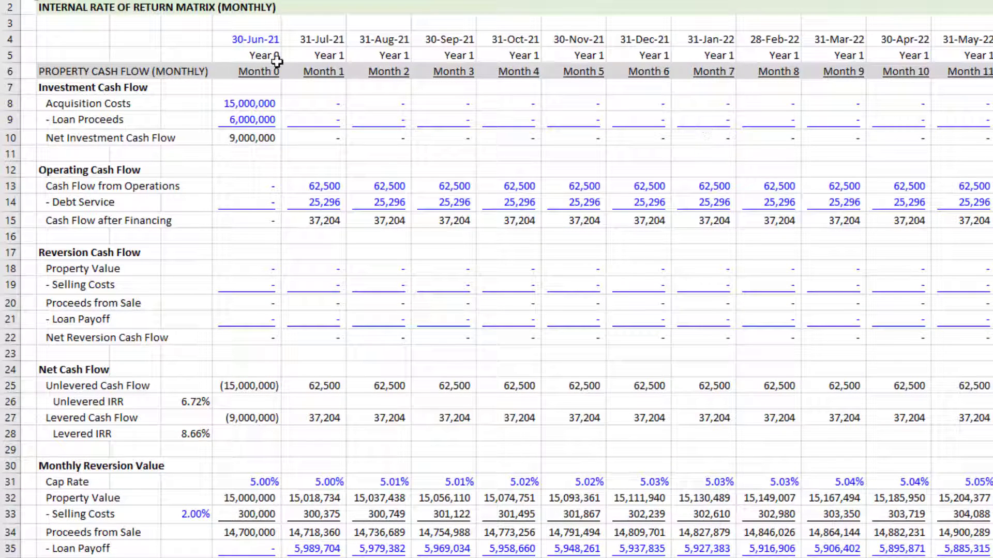
click(262, 40)
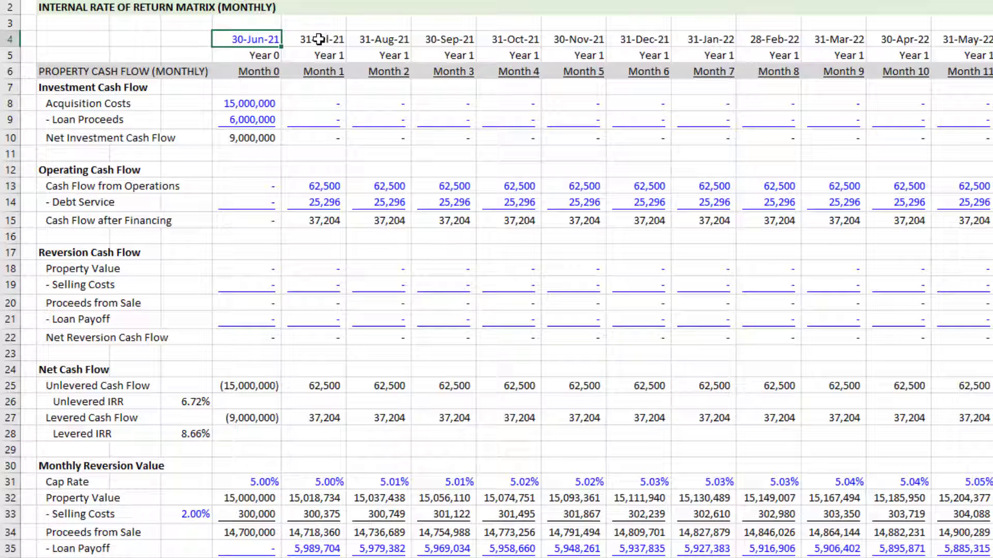
drag(326, 36, 899, 39)
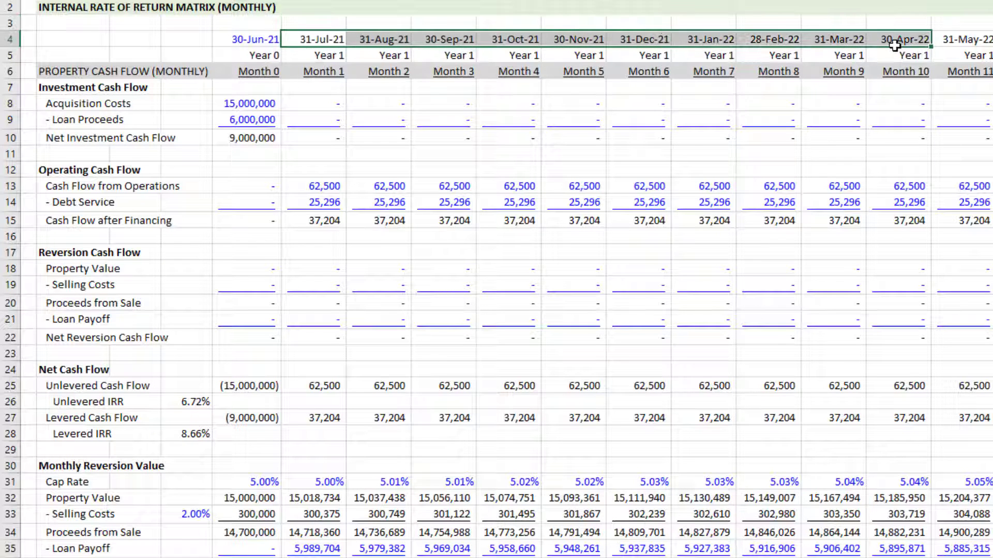
click(263, 39)
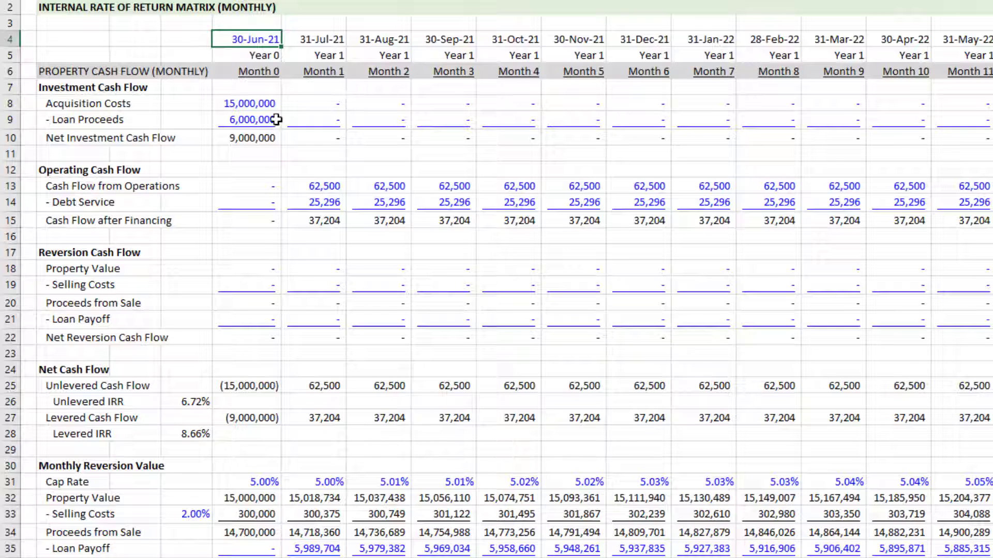
click(312, 40)
click(383, 40)
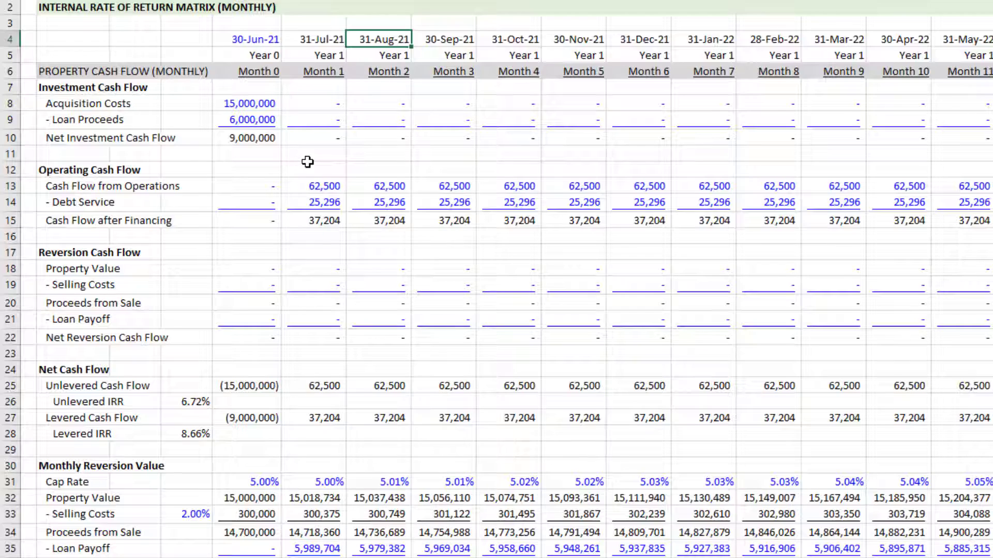
scroll(406, 132, down, 2)
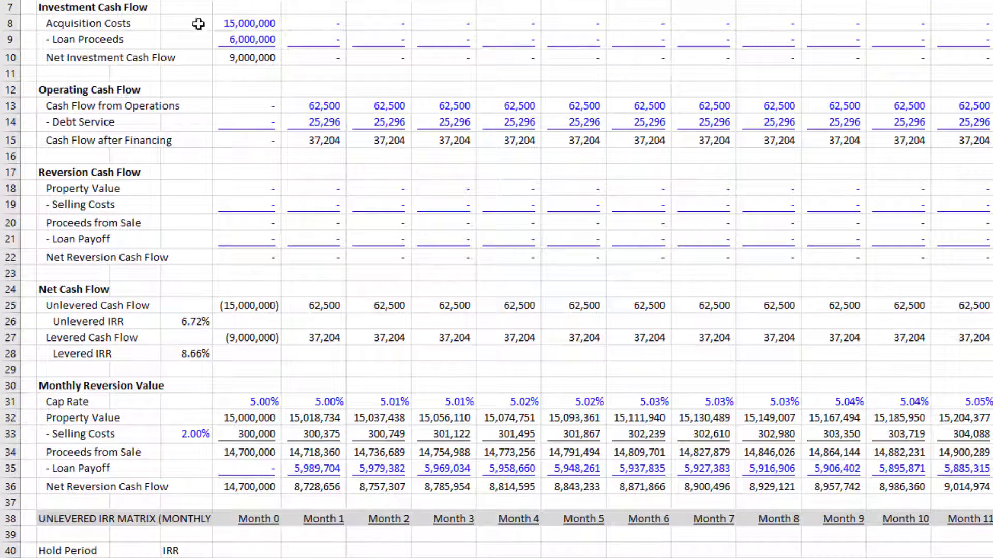
- Examine the Monthly Reversion Value section, reviewing the month-by-month Cap Rate and Loan Payoff inputs
scroll(300, 127, down, 2)
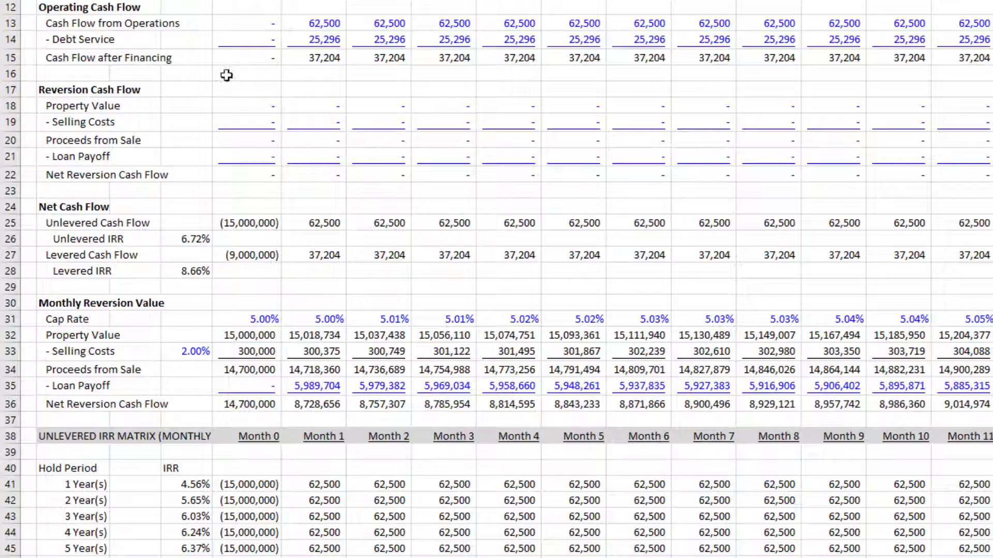
scroll(331, 104, down, 2)
scroll(315, 72, down, 4)
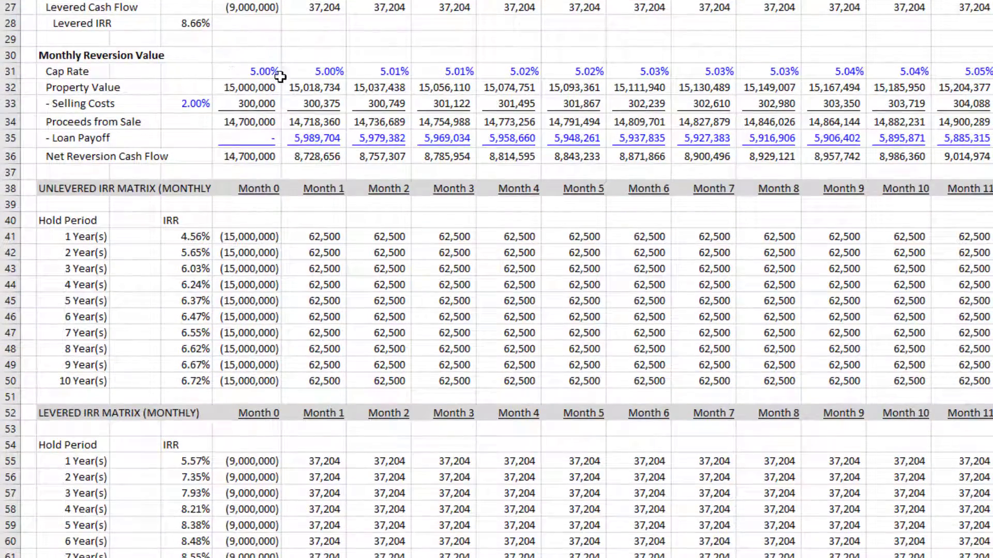
drag(263, 71, 807, 75)
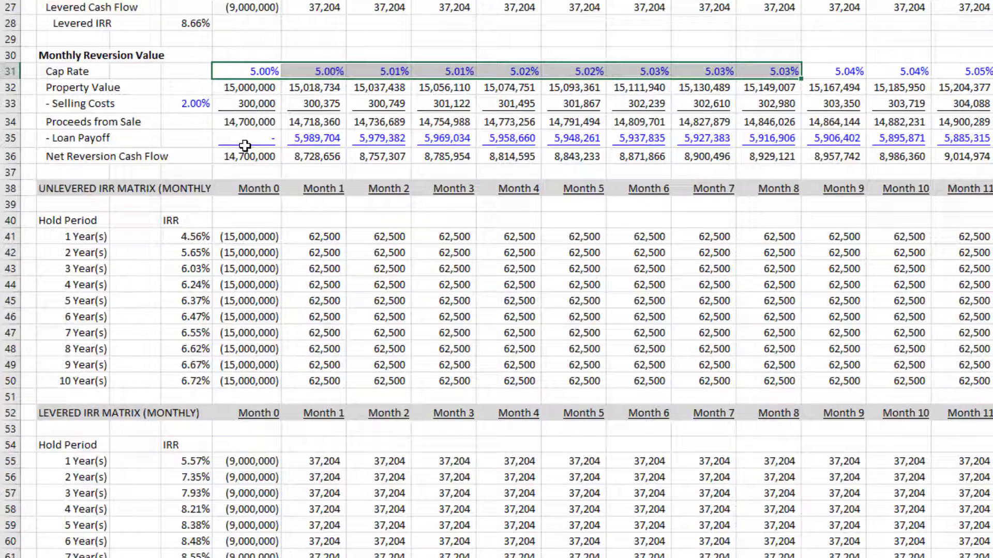
drag(239, 140, 755, 139)
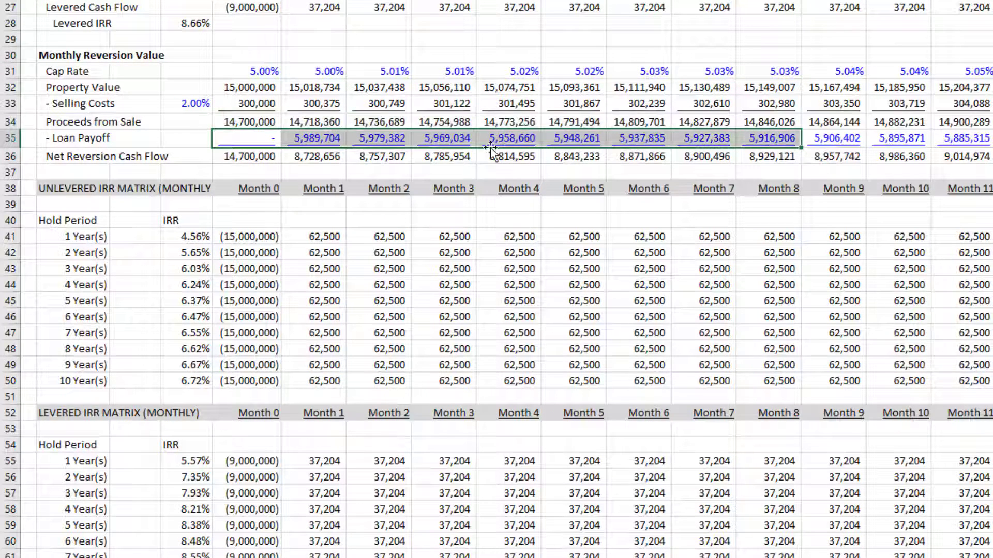
scroll(343, 125, down, 3)
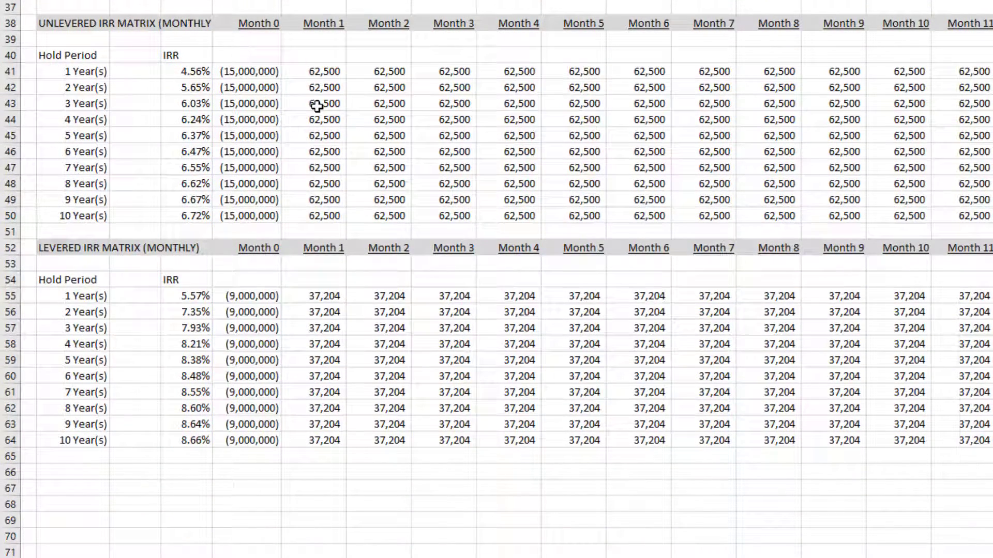
- Review the monthly Unlevered IRR Matrix, going through the IRRs from the 1-year to the 7-year hold
click(82, 71)
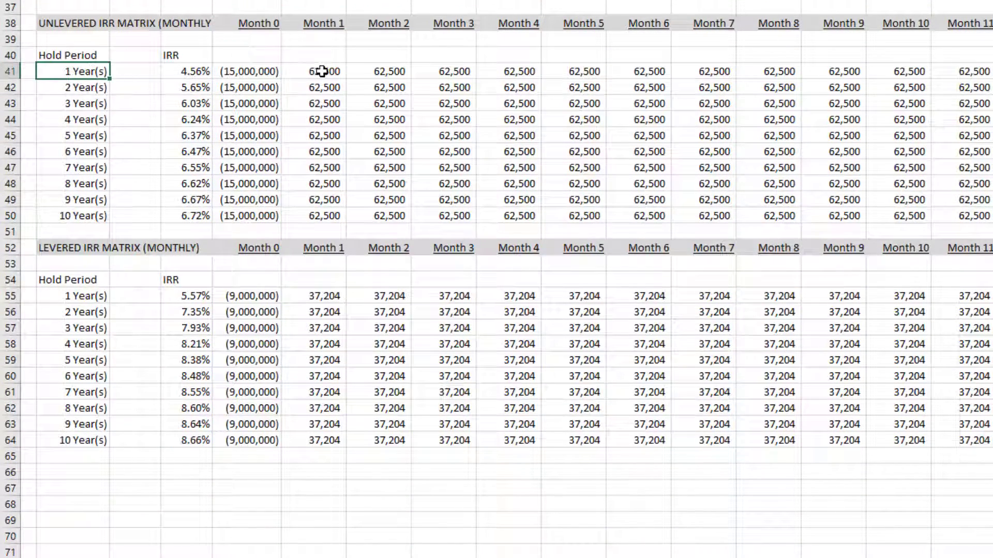
click(198, 71)
click(195, 89)
click(201, 105)
click(200, 120)
click(202, 135)
click(205, 155)
click(199, 168)
- Switch to the Annual - IRR Matrix sheet and examine the Unlevered IRR Matrix, including the 6-year hold's Year 4 cash flow
scroll(341, 208, up, 12)
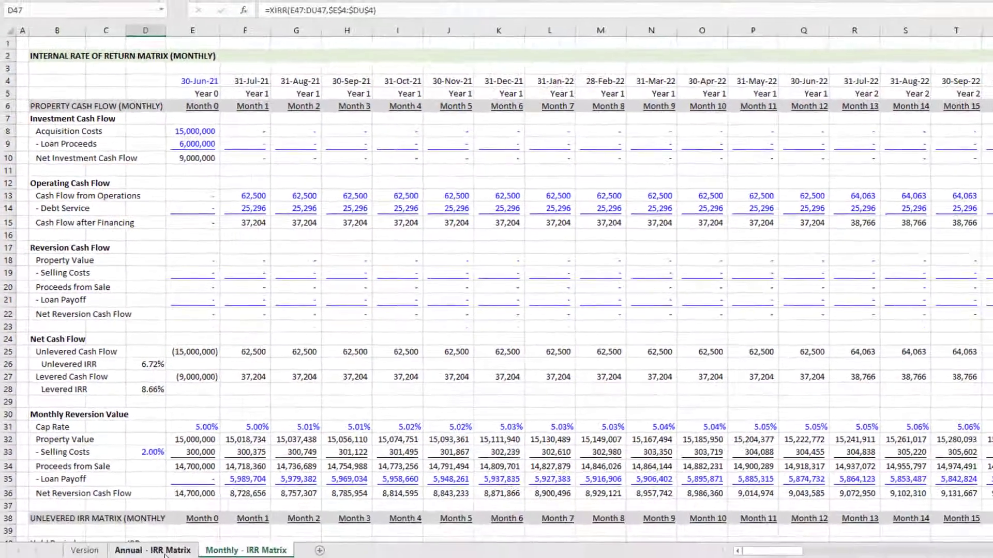
key(ctrl+Page_Up)
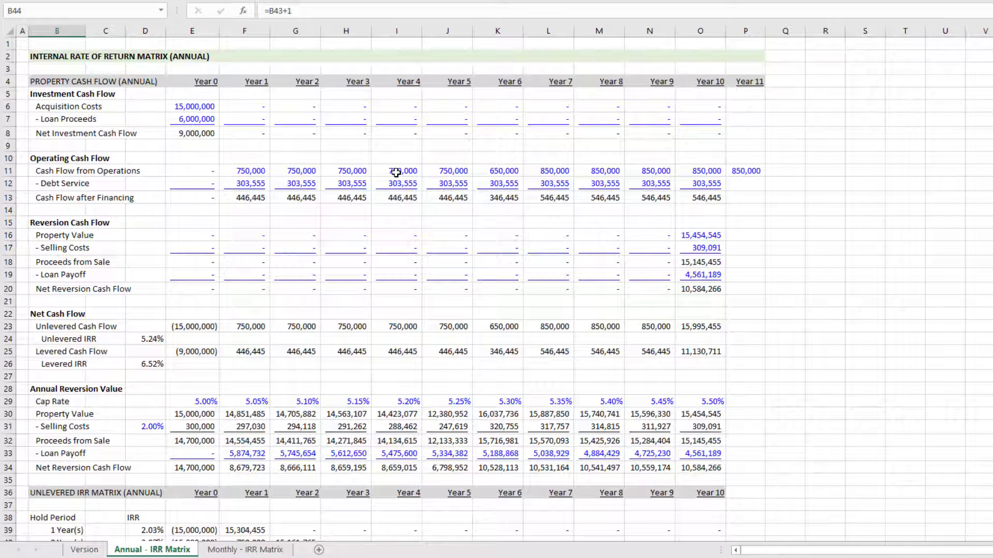
scroll(276, 371, down, 10)
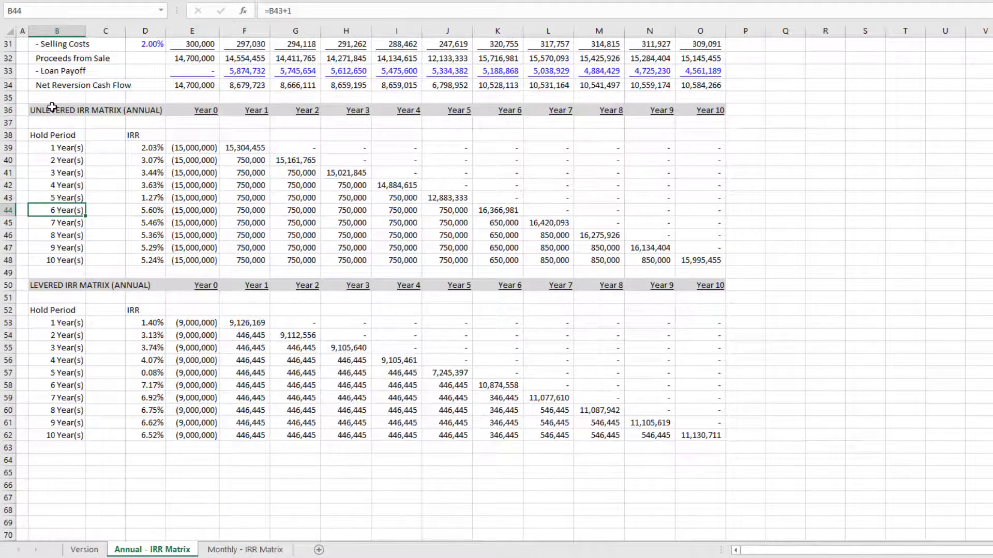
drag(52, 107, 724, 265)
click(408, 204)
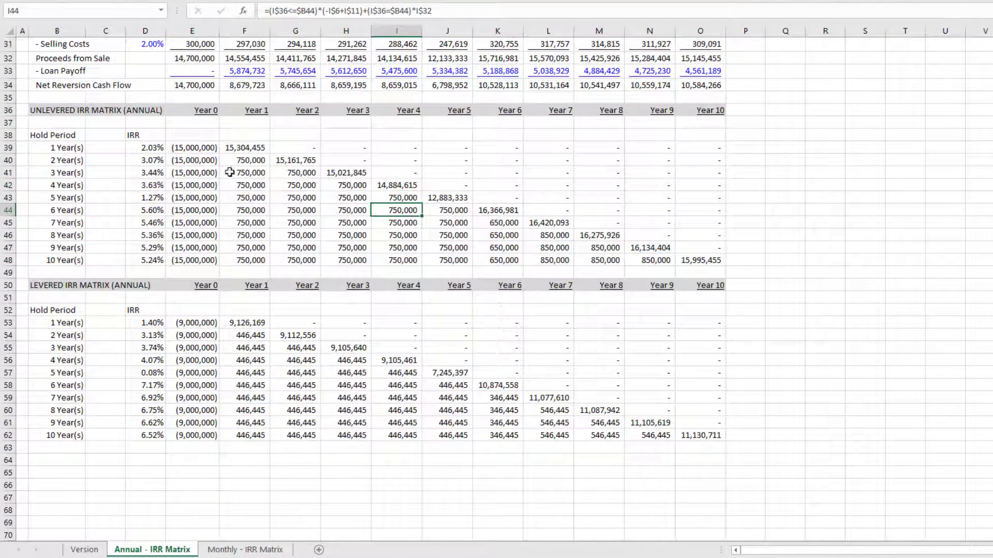
- Examine the full formula behind the 1-year hold's Year 0 cash flow in cell E39 without changing it
click(203, 148)
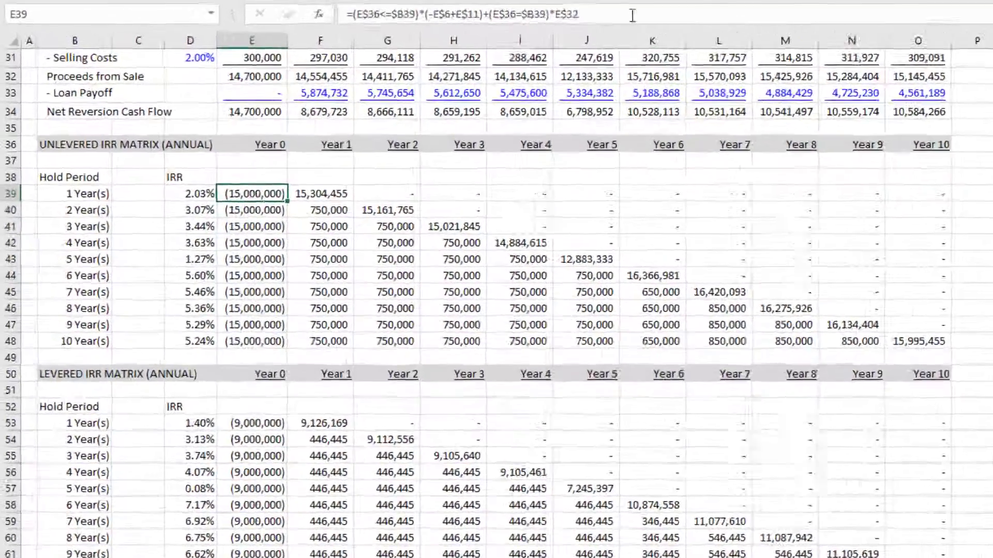
click(433, 10)
drag(434, 10, 375, 7)
drag(609, 9, 429, 15)
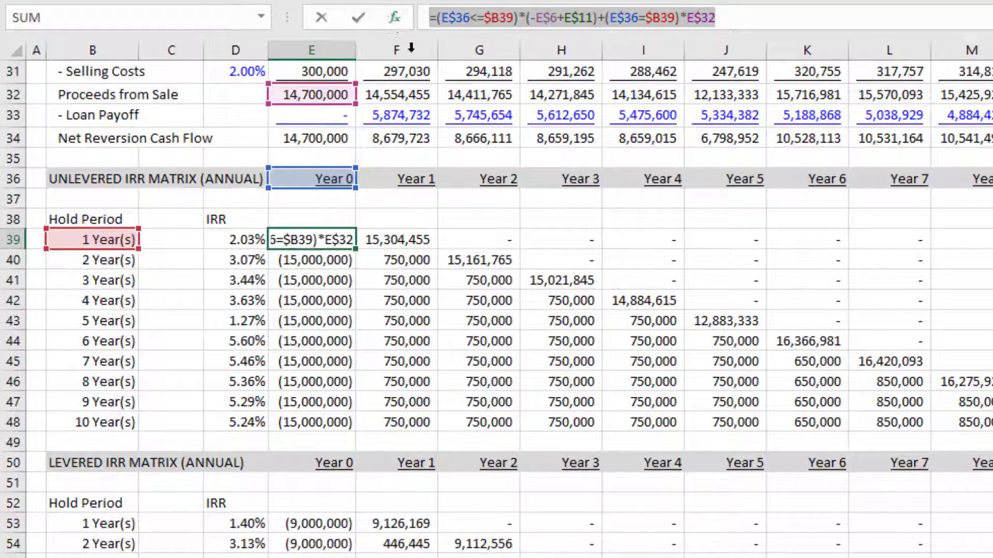
key(Escape)
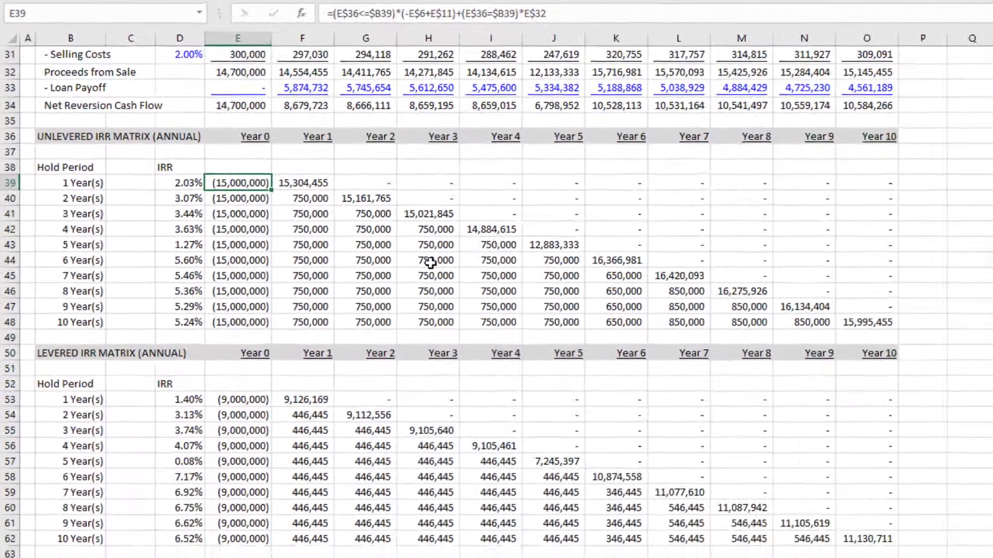
- Clear all the cash flows of the annual Unlevered IRR Matrix, from Year 0 to Year 10 for every hold period
key(shift+Down)
key(shift+Right)
key(shift+Down)
key(shift+Right)
key(shift+Down)
key(shift+Right)
key(shift+Down)
key(shift+Right)
key(shift+Down)
key(shift+Right)
key(shift+Down)
key(shift+Right)
key(shift+Down)
key(shift+Right)
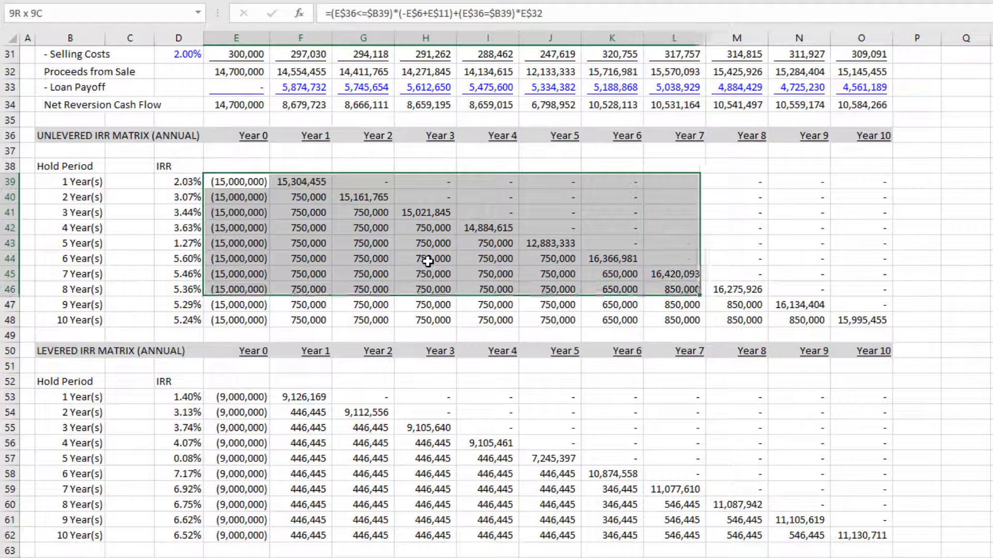
key(shift+Down)
key(shift+Right)
key(shift+Right)
key(shift+Down)
key(shift+Right)
key(Delete)
- Clear all the cash flows of the annual Levered IRR Matrix, from Year 0 to Year 10 for every hold period
key(Down)
key(Down)
key(Down)
key(Down)
key(Down)
key(Down)
key(Down)
key(Down)
key(Down)
key(Down)
key(Down)
key(Down)
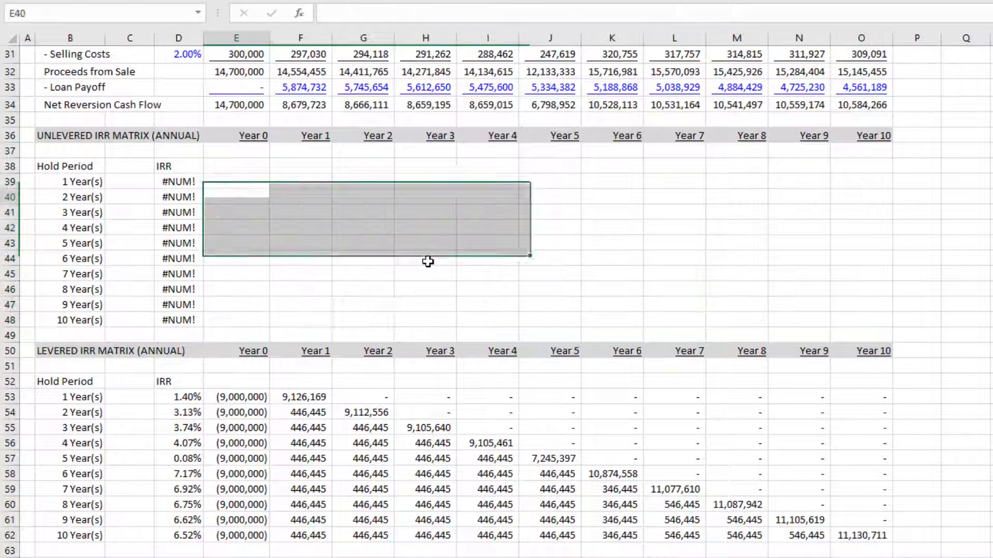
key(Down)
key(Down)
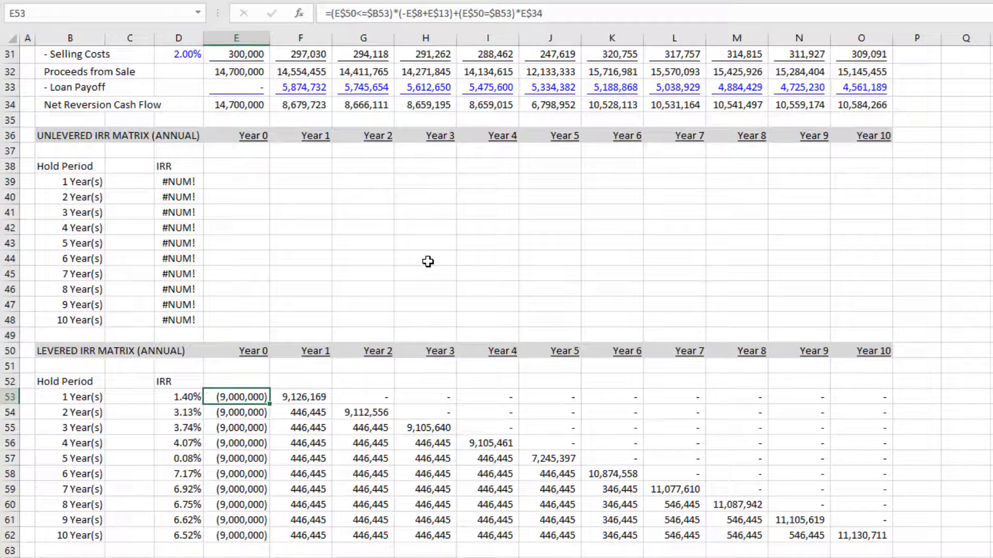
key(ctrl+shift+Down)
key(ctrl+shift+Right)
key(Delete)
- Clear the IRR formulas of all ten hold periods in the annual Levered IRR Matrix
key(Left)
key(Left)
key(Right)
key(ctrl+shift+Down)
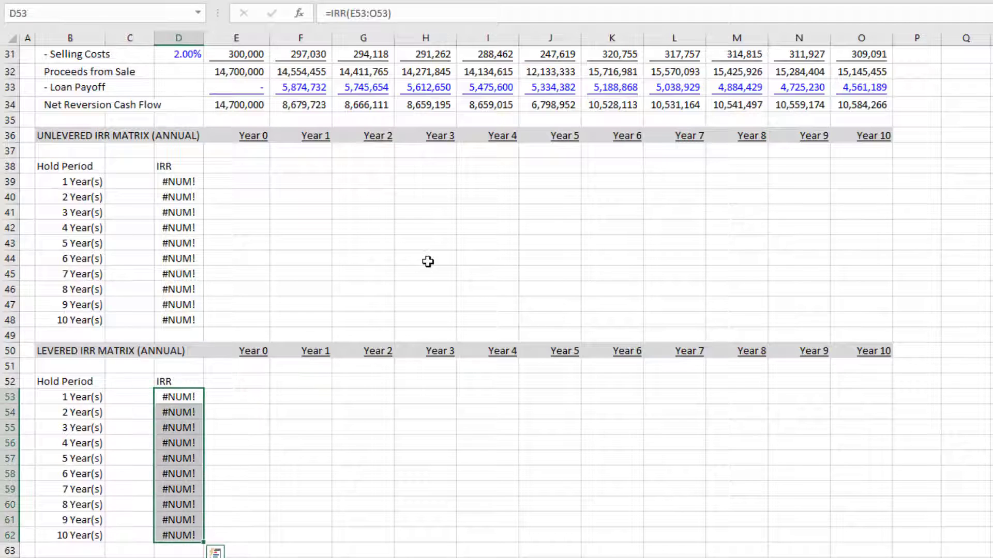
key(Delete)
- Clear the IRR formulas of all ten hold periods in the annual Unlevered IRR Matrix
key(Up)
key(Up)
key(Up)
key(Up)
key(Up)
key(shift+Up)
key(shift+Up)
key(shift+Up)
key(shift+Up)
key(shift+Up)
key(shift+Up)
key(shift+Up)
key(shift+Up)
key(shift+Up)
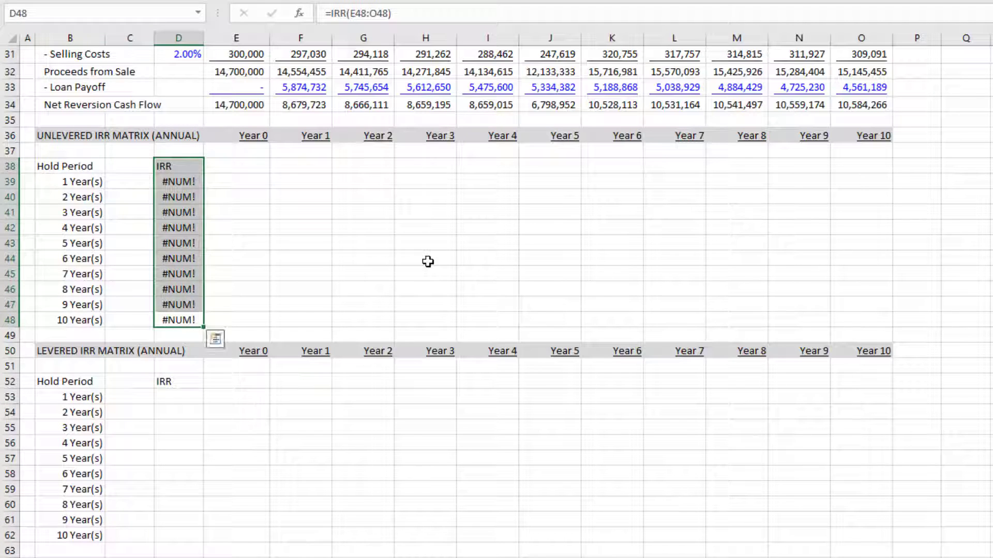
key(Delete)
- Examine the emptied Unlevered IRR Matrix's layout, reviewing the Year 0 to Year 10 headings and the 1- to 10-year hold periods
key(ctrl+Up)
key(Down)
key(Right)
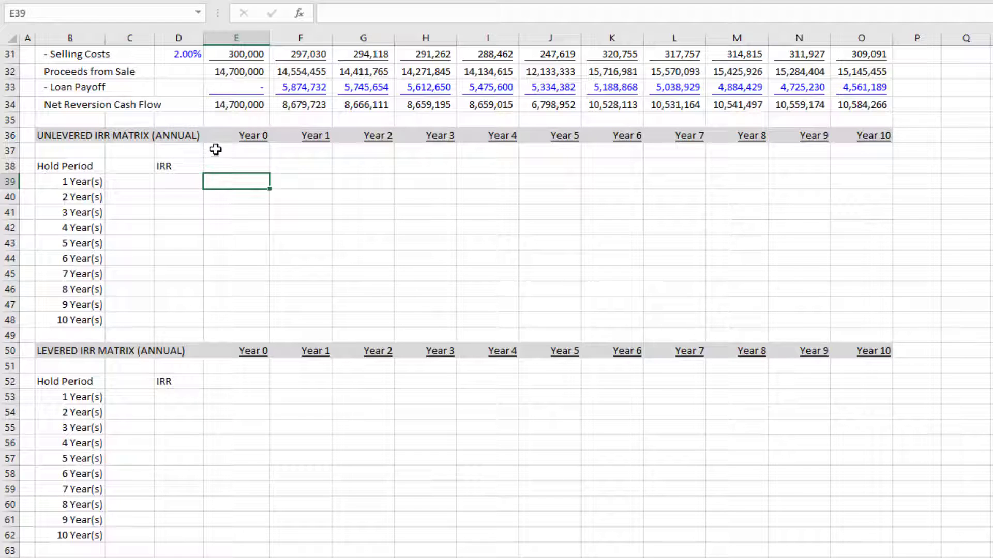
drag(241, 135, 847, 129)
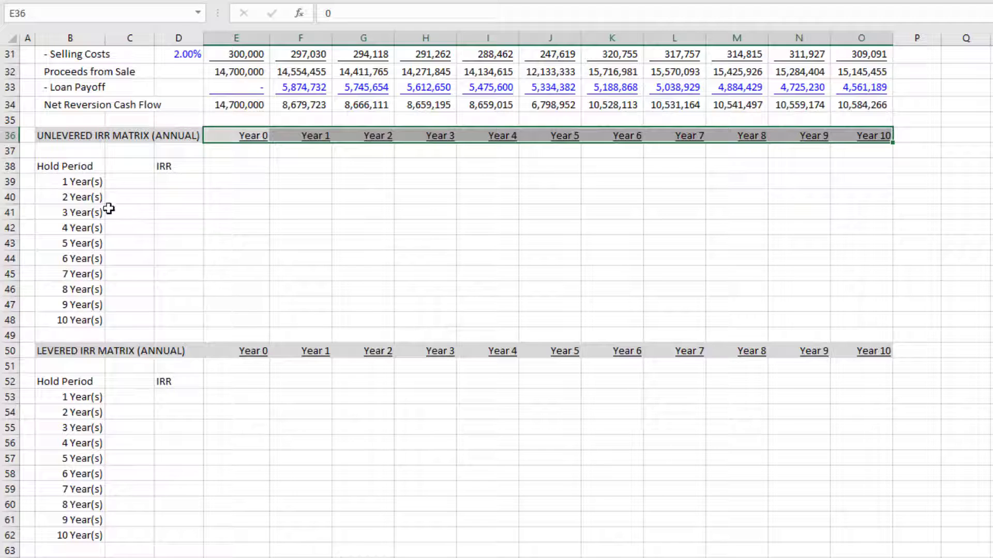
drag(80, 181, 79, 317)
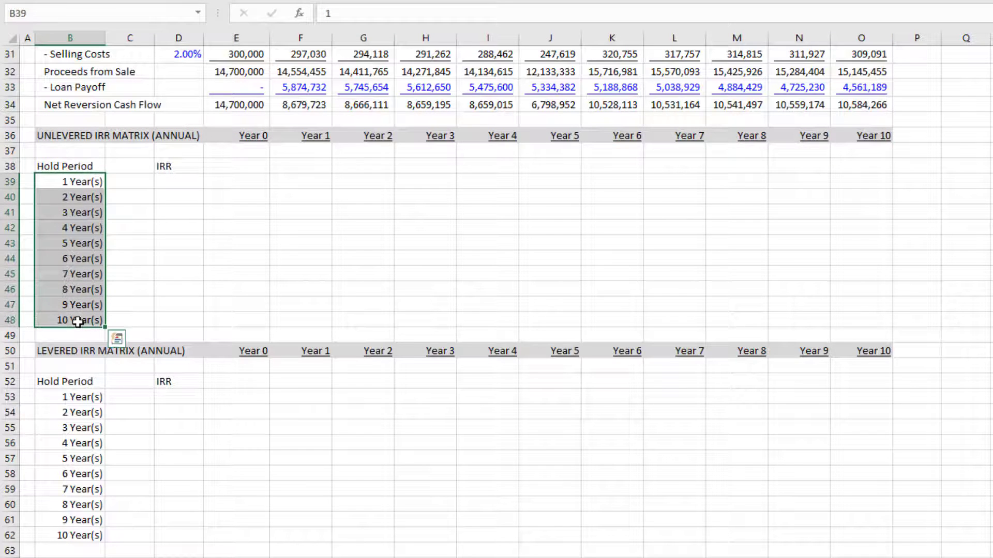
drag(241, 137, 889, 135)
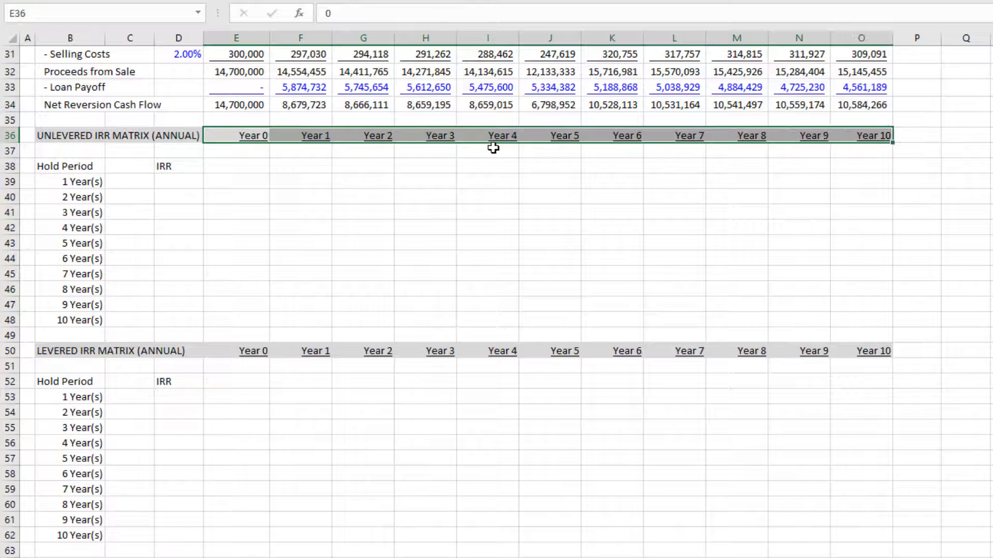
click(241, 135)
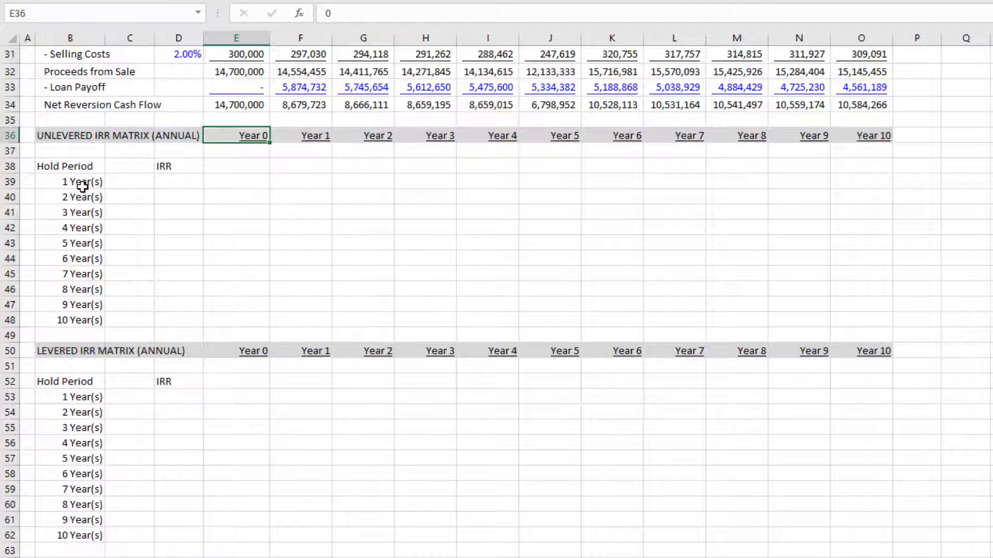
drag(82, 184, 82, 318)
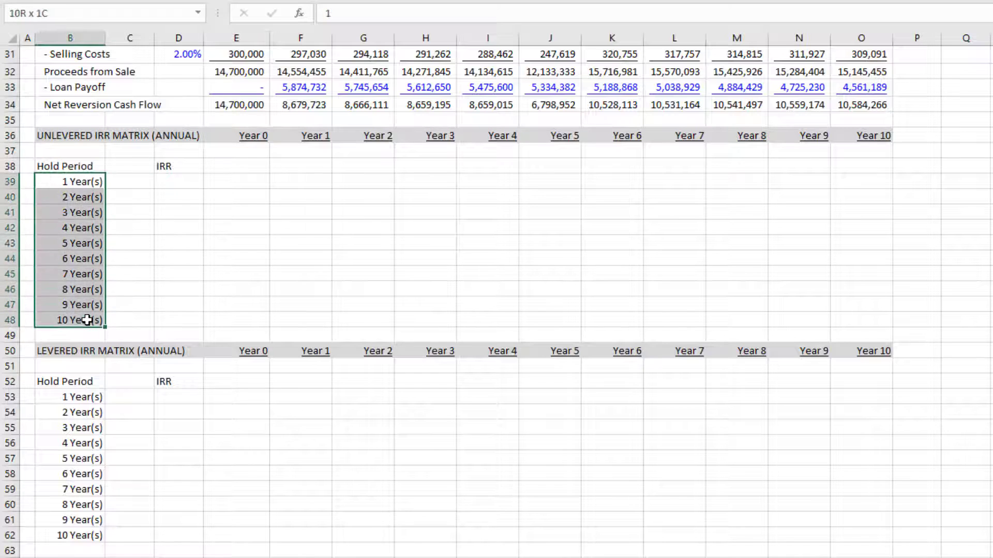
- Check how the hold periods from 1 to 4 years are built and relate them to the year headings and first matrix cell
click(80, 184)
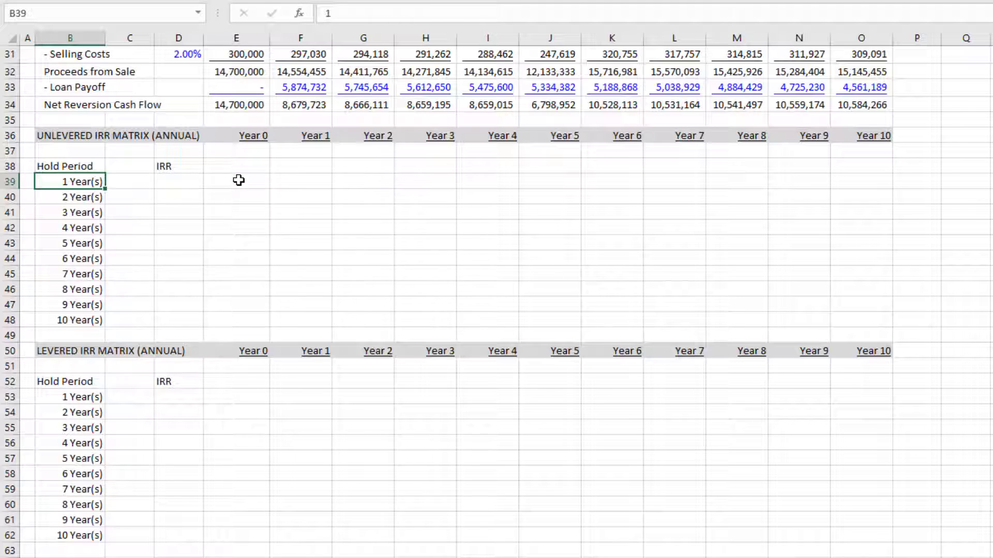
click(81, 197)
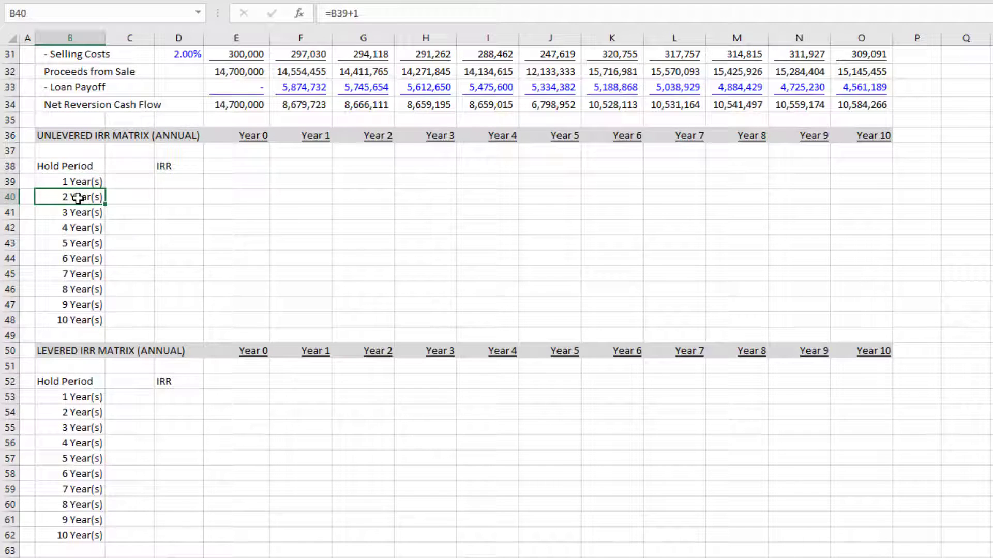
click(82, 212)
click(83, 228)
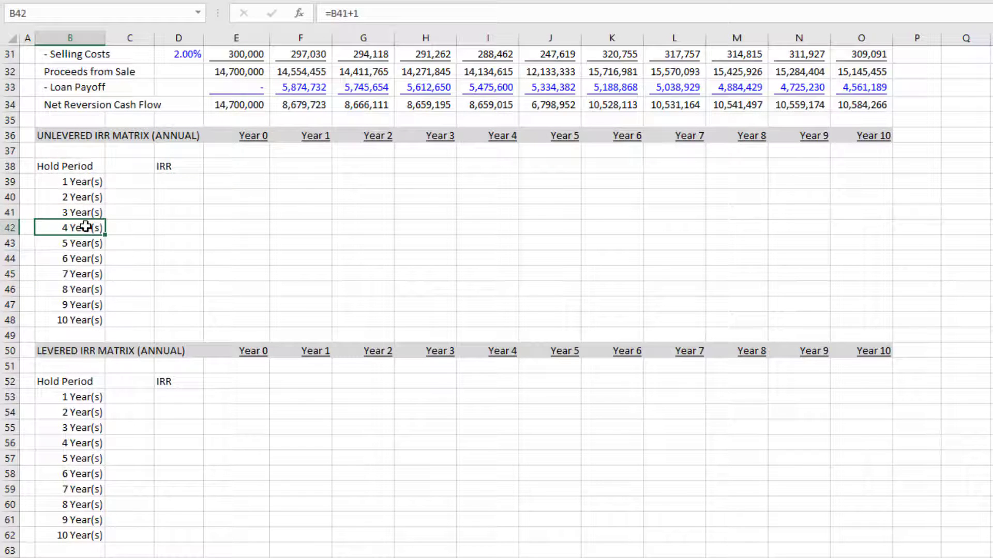
click(243, 181)
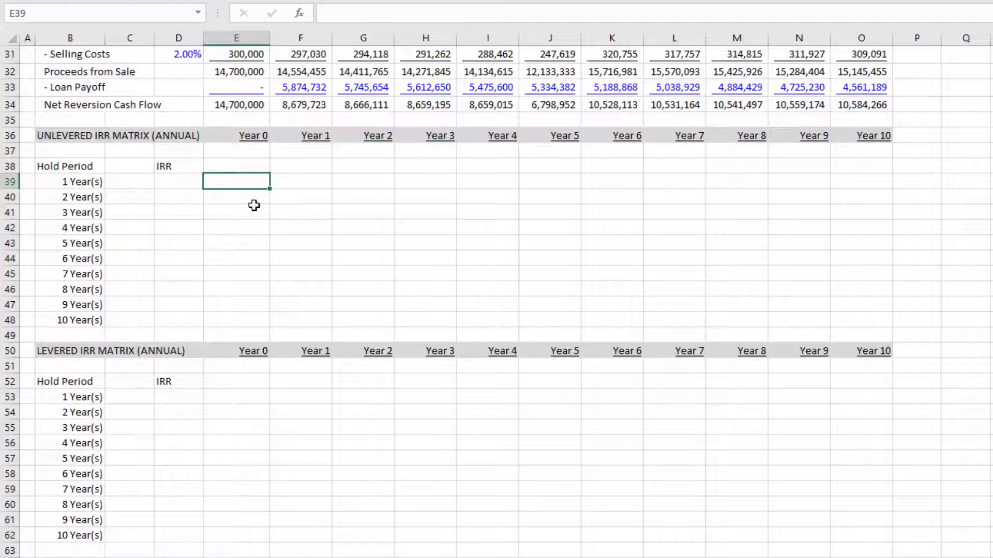
drag(243, 136, 860, 141)
drag(75, 168, 82, 305)
click(241, 184)
drag(78, 183, 81, 193)
- Enter =(E$36<=$B39) in cell E39 to test whether the year falls within the hold period
click(243, 179)
text(=)
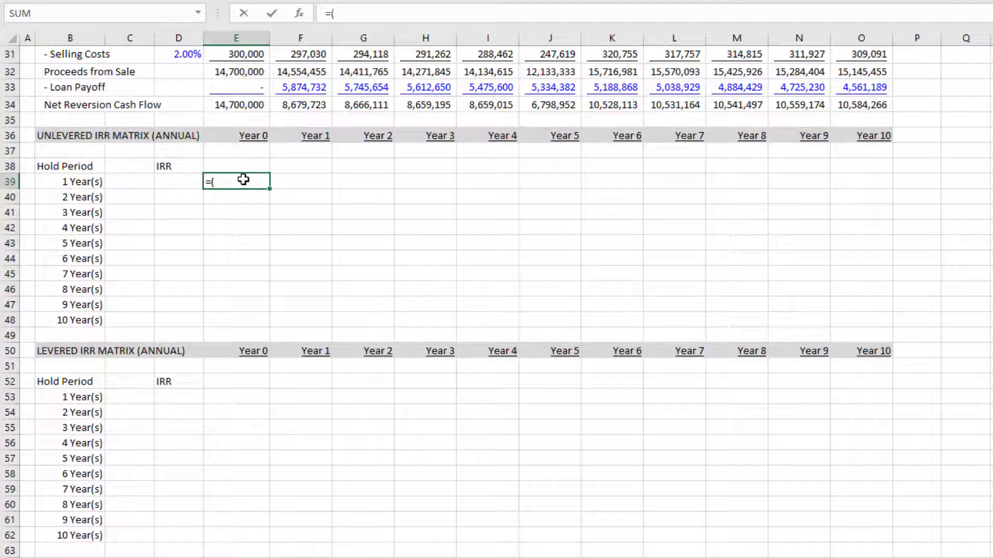
text(()
key(Up)
key(Up)
key(Up)
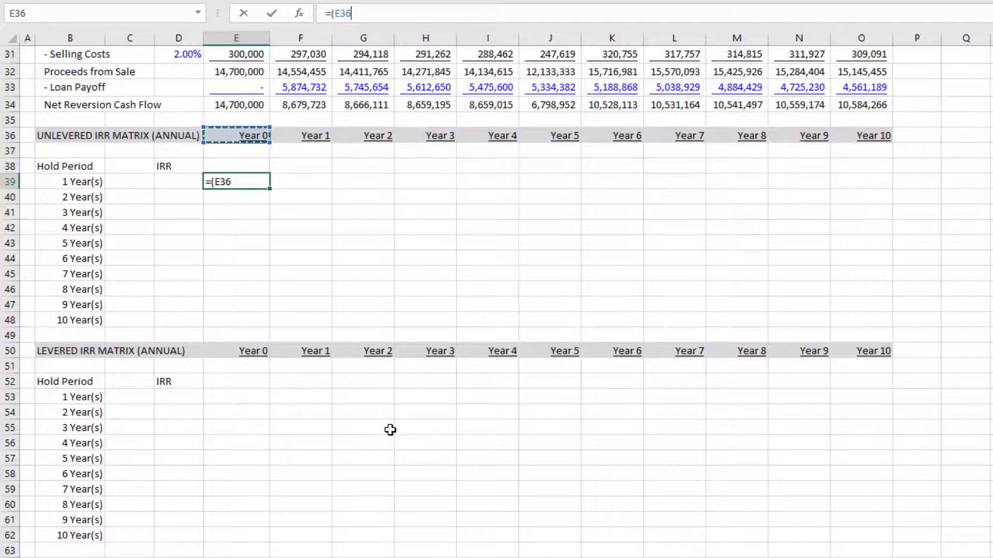
key(F4)
key(F4)
key(Left)
key(Left)
key(Left)
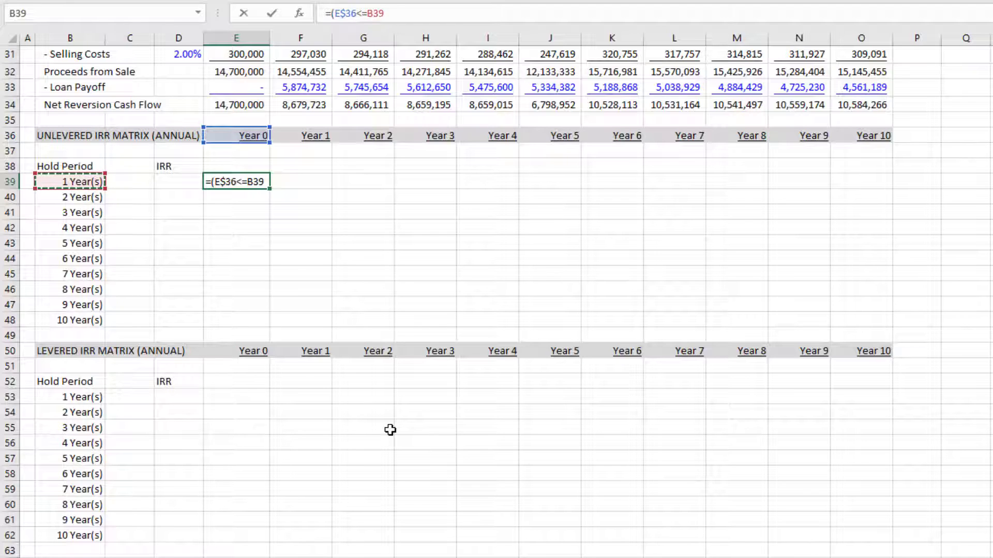
key(F4)
key(F4)
key(F4)
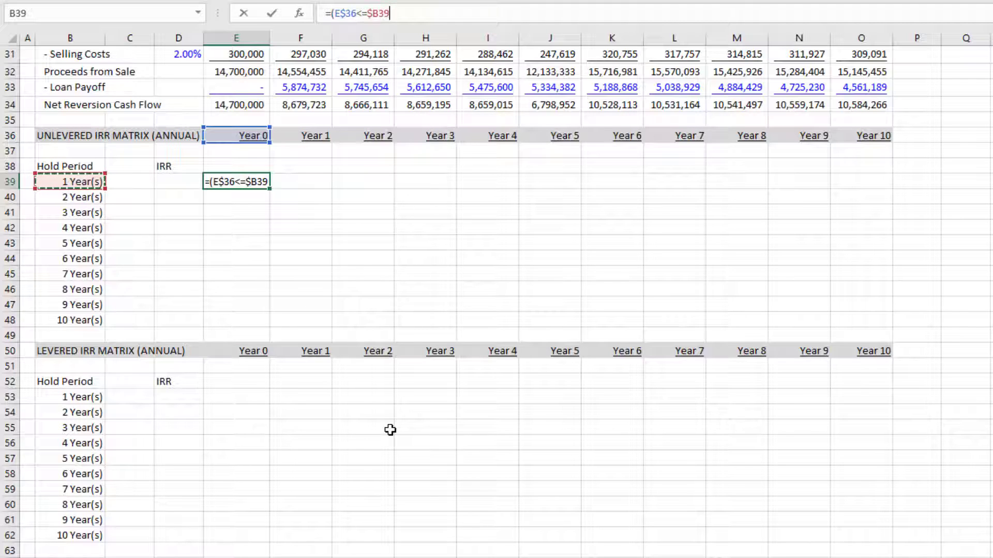
text())
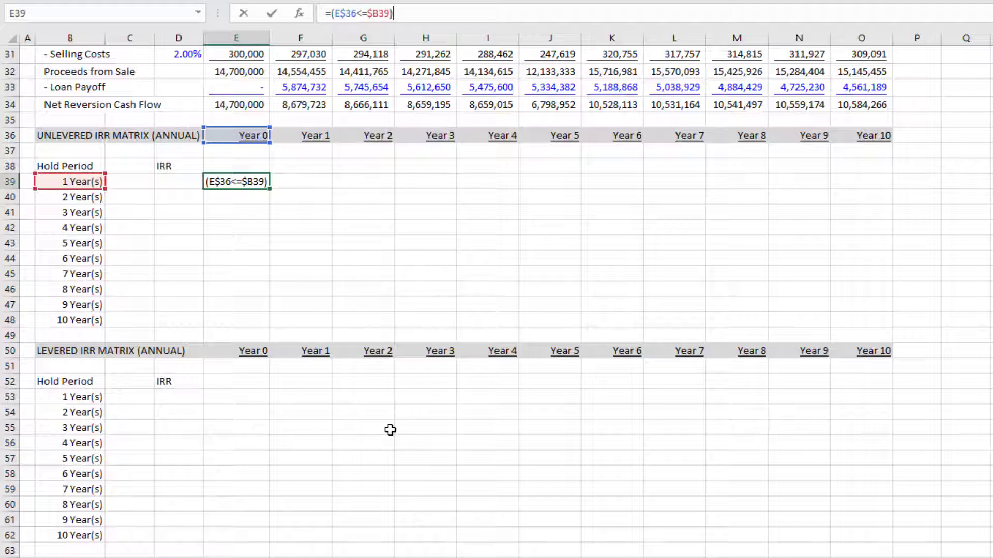
key(ctrl+Return)
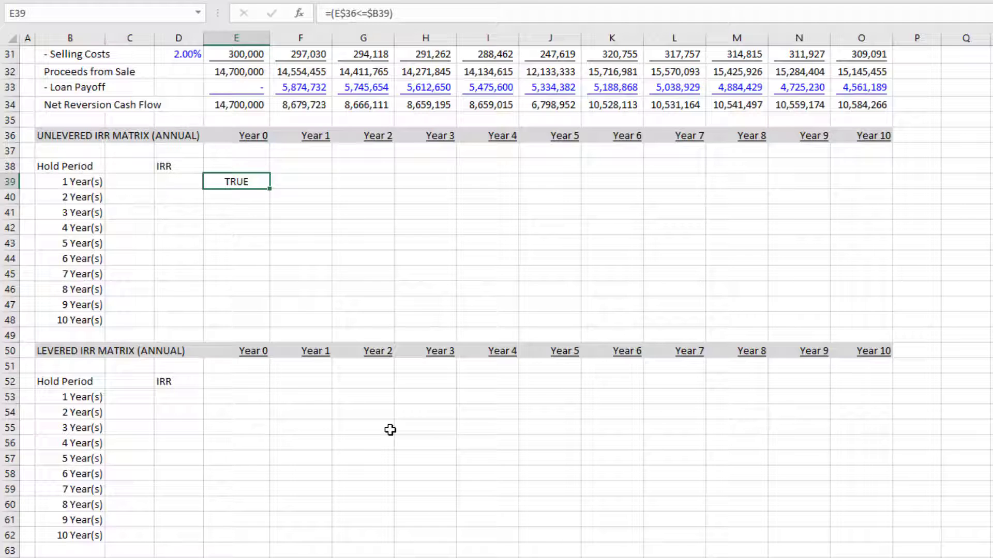
- Copy the hold-period test from E39 across the whole Unlevered IRR Matrix, E39:O48
key(ctrl+c)
key(shift+Down)
key(shift+Down)
key(shift+Down)
key(shift+Right)
key(shift+Right)
key(shift+Down)
key(shift+Right)
key(shift+Down)
key(shift+Right)
key(shift+Down)
key(shift+Right)
key(shift+Down)
key(shift+Right)
key(shift+Down)
key(shift+Right)
key(shift+Down)
key(shift+Right)
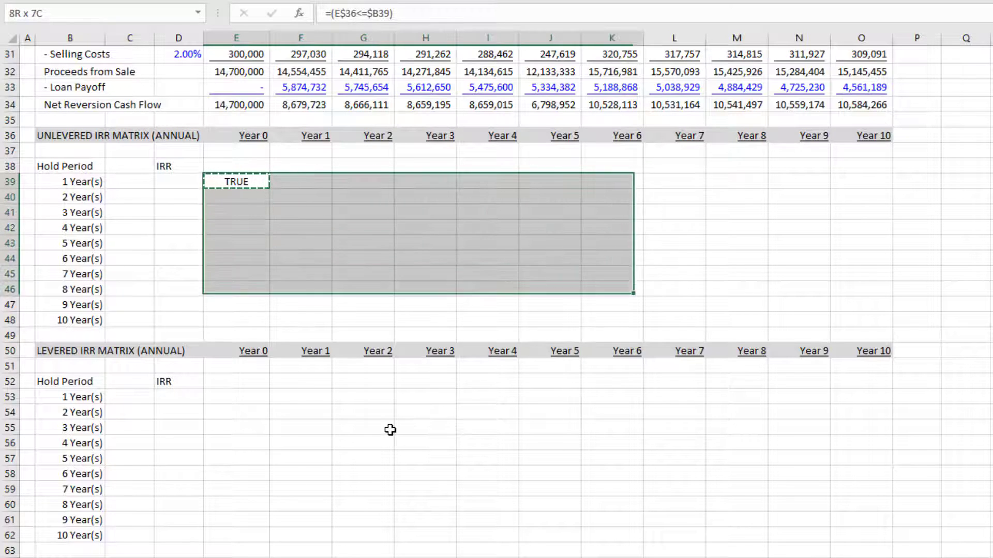
key(shift+Right)
key(shift+Right)
key(ctrl+v)
- Examine the hold-period test across the year columns for the 1- and 2-year hold rows
key(Left)
key(Right)
key(shift+Right)
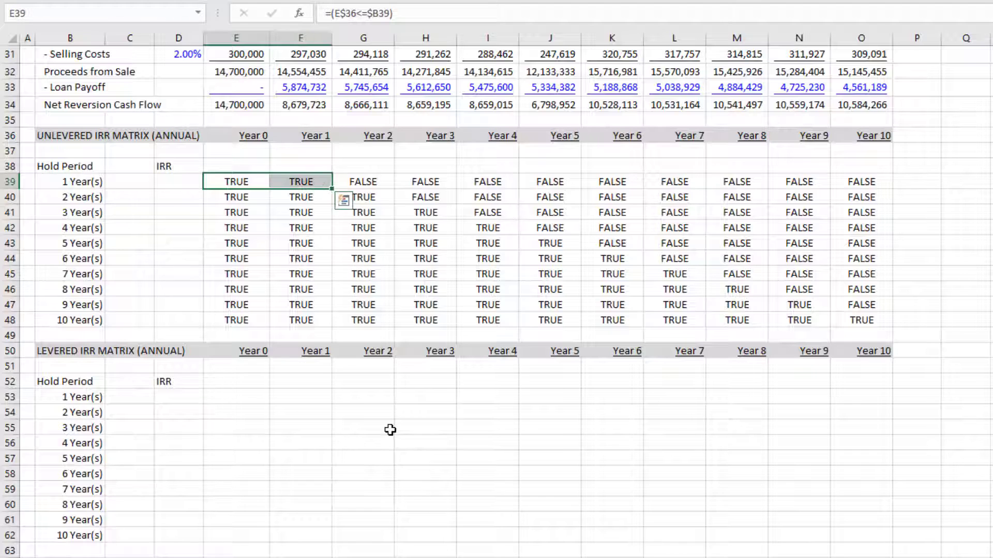
key(Down)
key(shift+Right)
key(shift+Right)
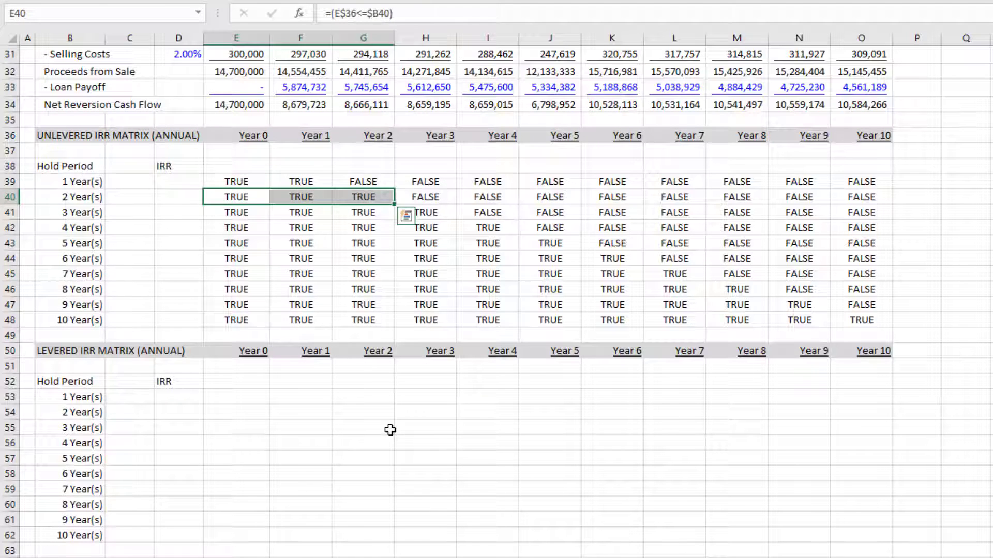
key(Left)
key(Left)
key(Left)
key(Right)
key(Right)
key(Right)
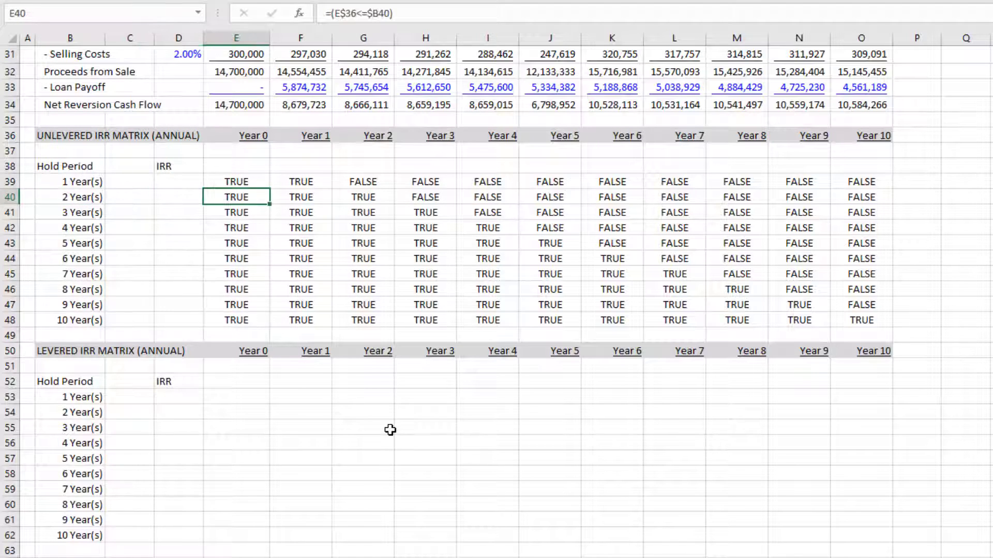
key(shift+Right)
key(shift+Right)
key(Right)
key(Right)
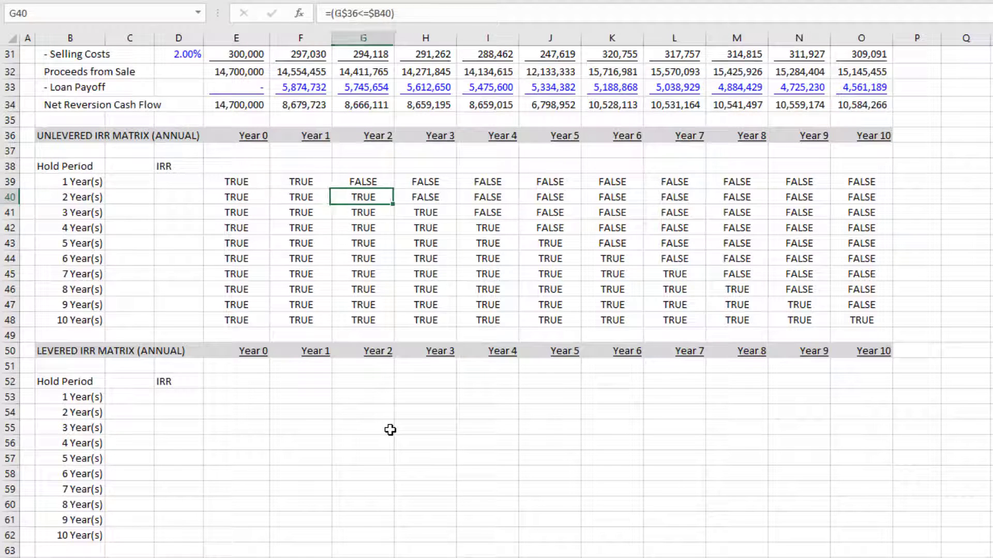
key(Right)
key(shift+Right)
key(shift+Right)
- Examine the hold-period test across the year columns for the 7-year hold row, ending back on E39
key(Down)
key(Down)
key(Left)
key(Left)
key(Down)
key(Down)
key(Left)
key(Left)
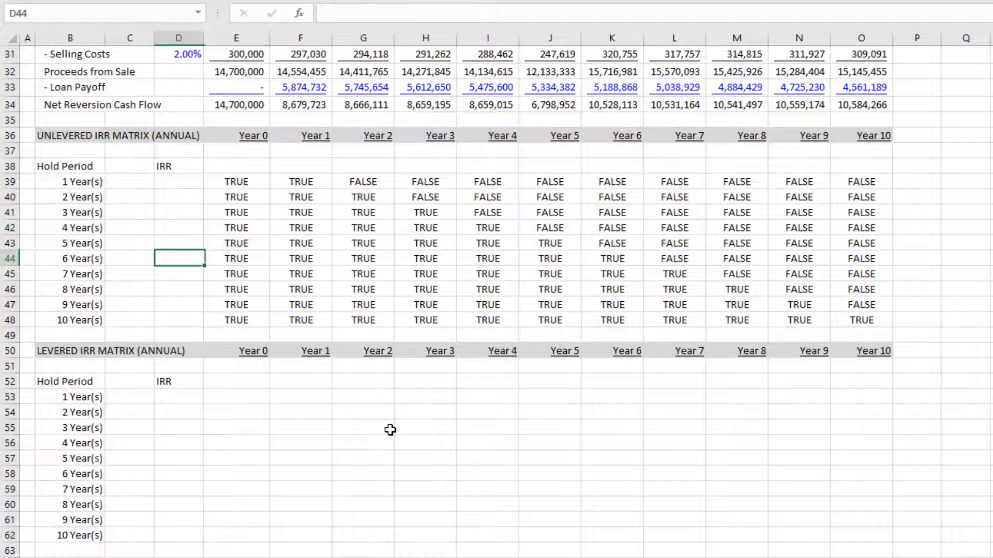
key(Down)
key(Left)
key(Left)
key(Right)
key(Right)
key(Right)
key(shift+Right)
key(shift+Right)
key(shift+Right)
key(shift+Right)
key(shift+Right)
key(shift+Right)
key(shift+Right)
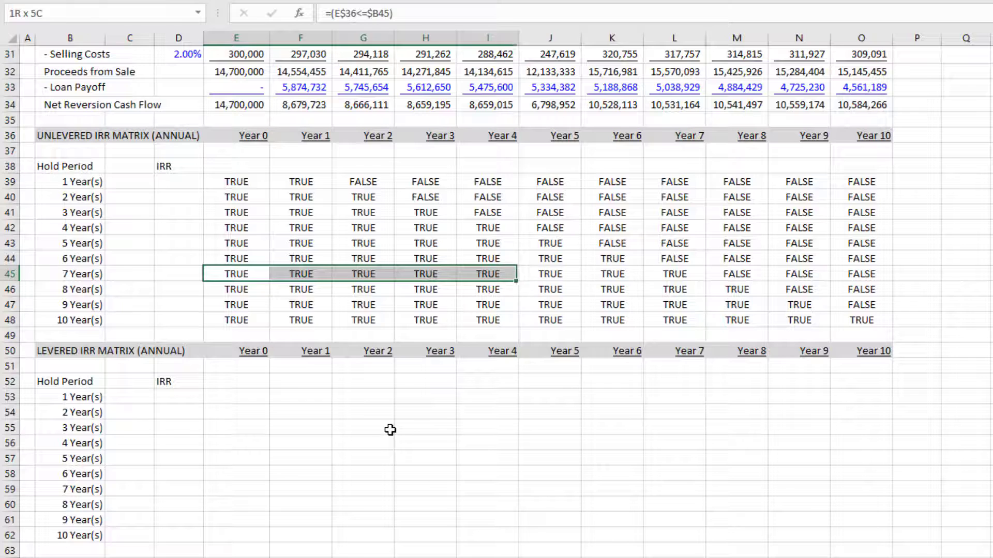
key(Left)
key(Up)
key(Up)
key(Up)
key(Up)
key(Right)
key(Up)
key(Up)
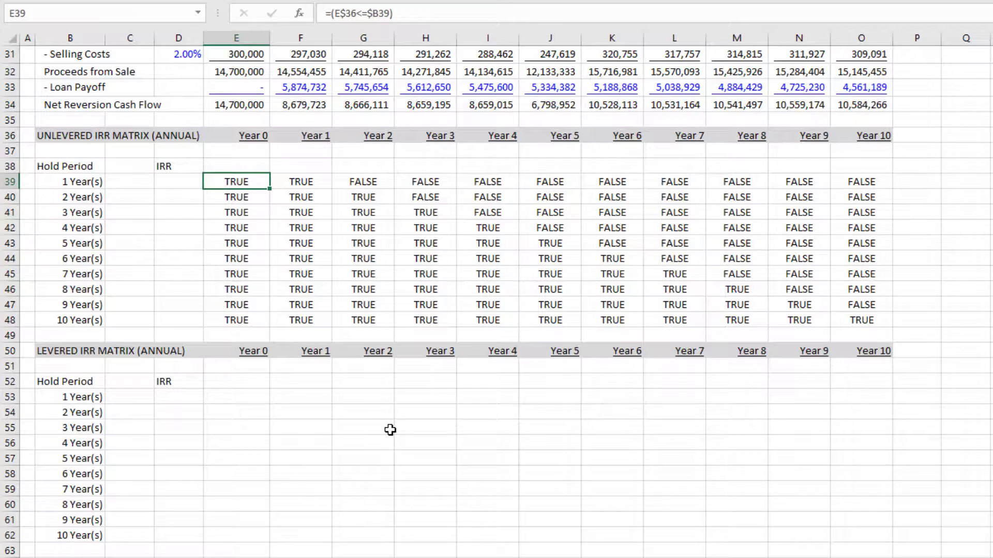
- Multiply the test in E39 by an opened bracket starting with the negative Acquisition Costs of Year 0, -E$6
key(F2)
key(Escape)
scroll(386, 426, up, 5)
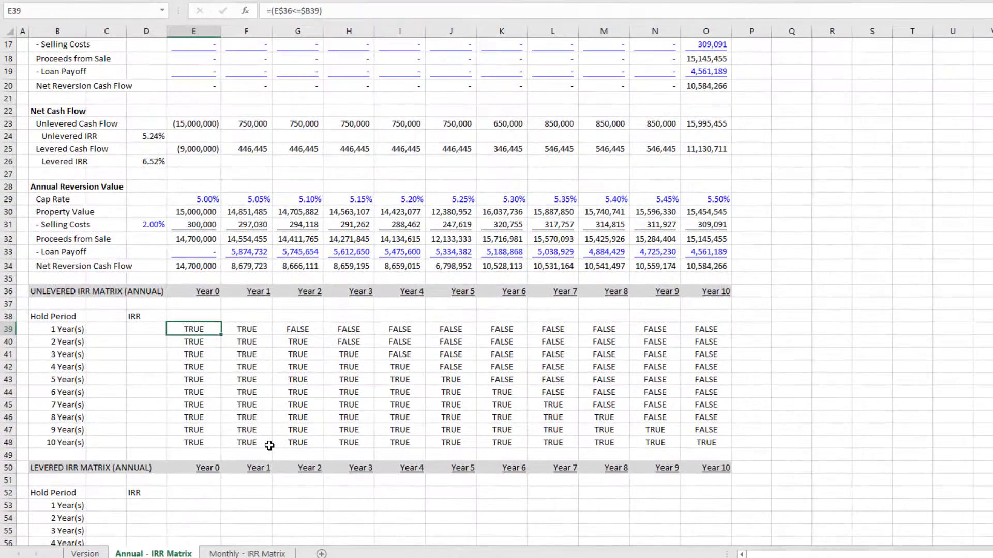
key(F2)
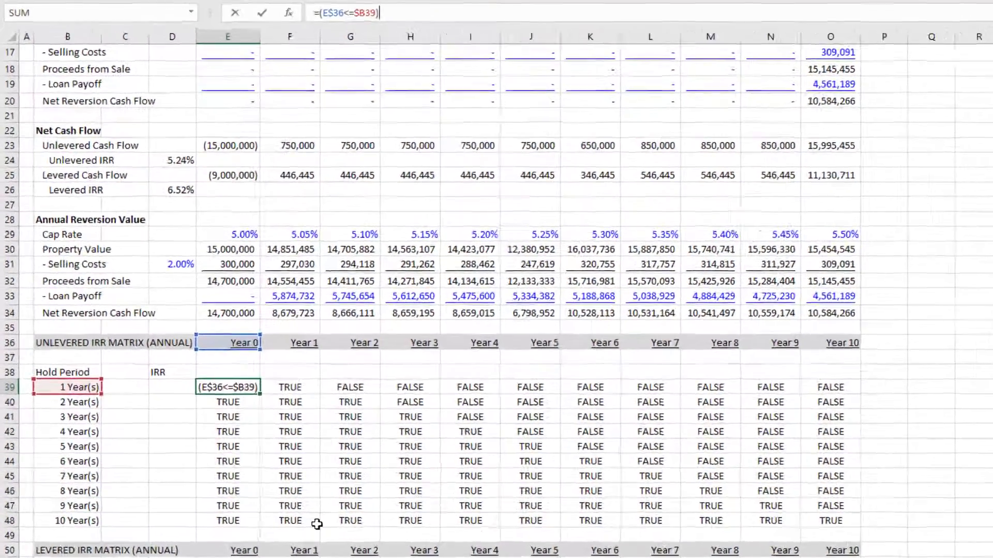
text(*()
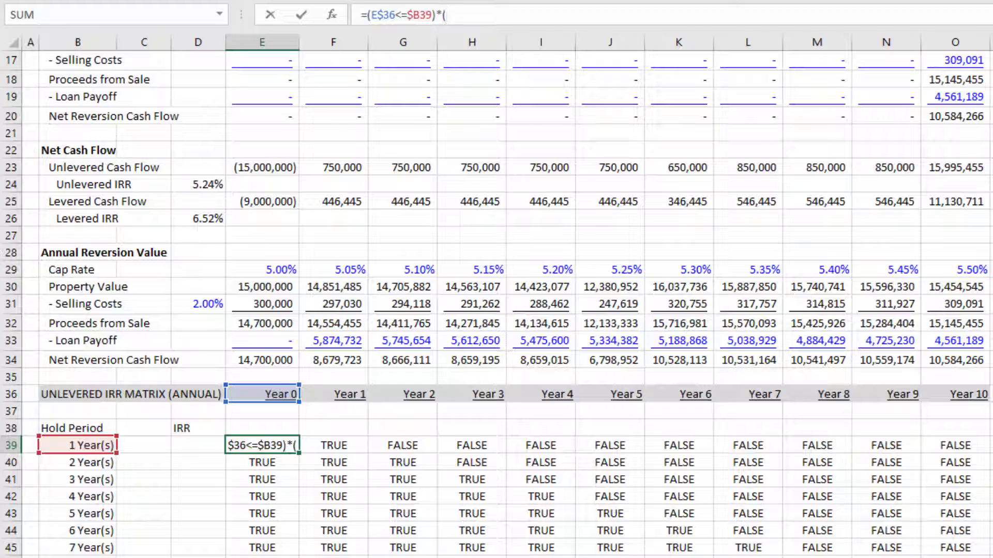
click(361, 15)
click(446, 15)
click(262, 428)
key(Up)
key(Up)
key(Up)
key(Up)
key(Up)
key(Up)
key(Up)
key(Up)
key(Up)
key(Up)
key(Up)
key(Up)
key(Up)
key(Up)
key(Up)
key(Up)
key(Up)
key(Up)
key(Up)
key(Up)
key(Down)
key(Down)
key(Down)
key(Down)
key(Down)
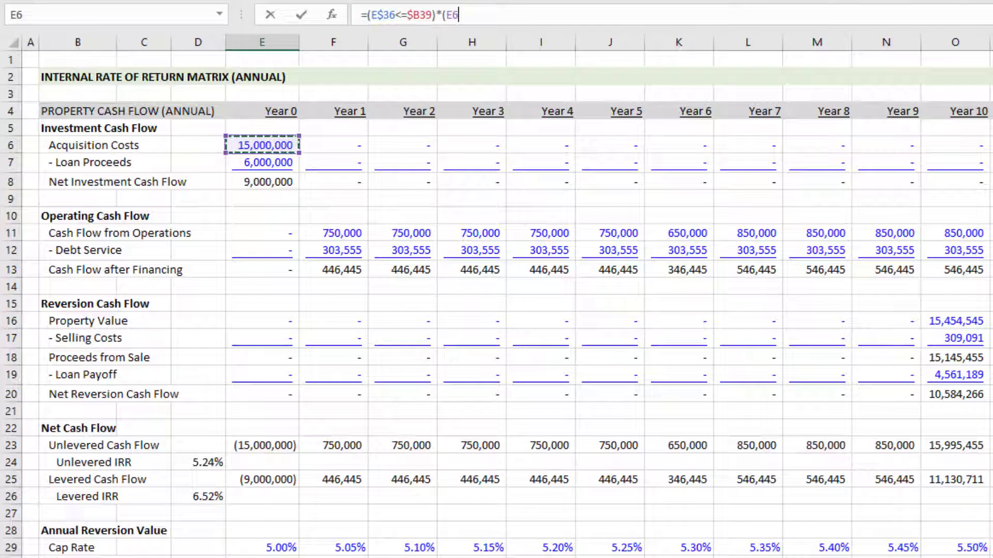
key(BackSpace)
key(BackSpace)
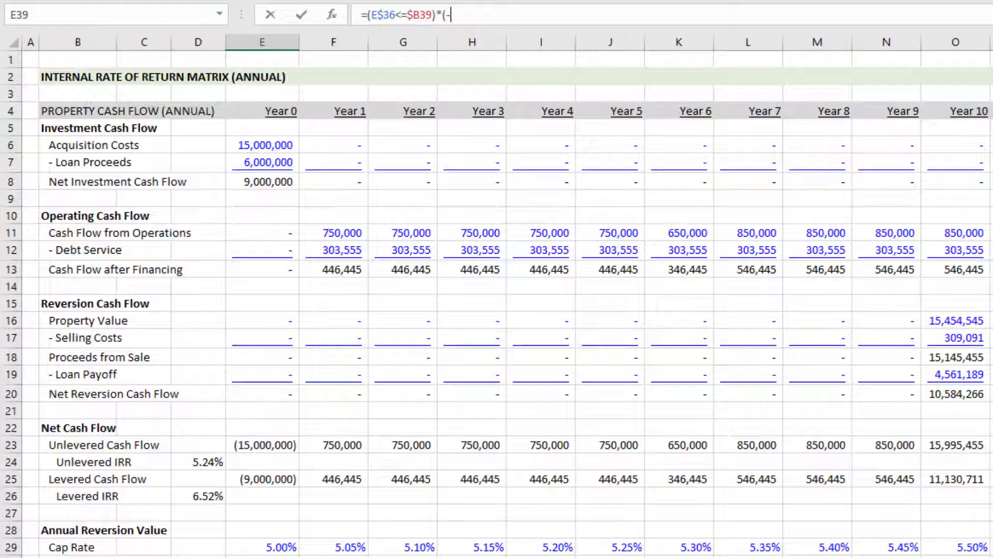
click(259, 145)
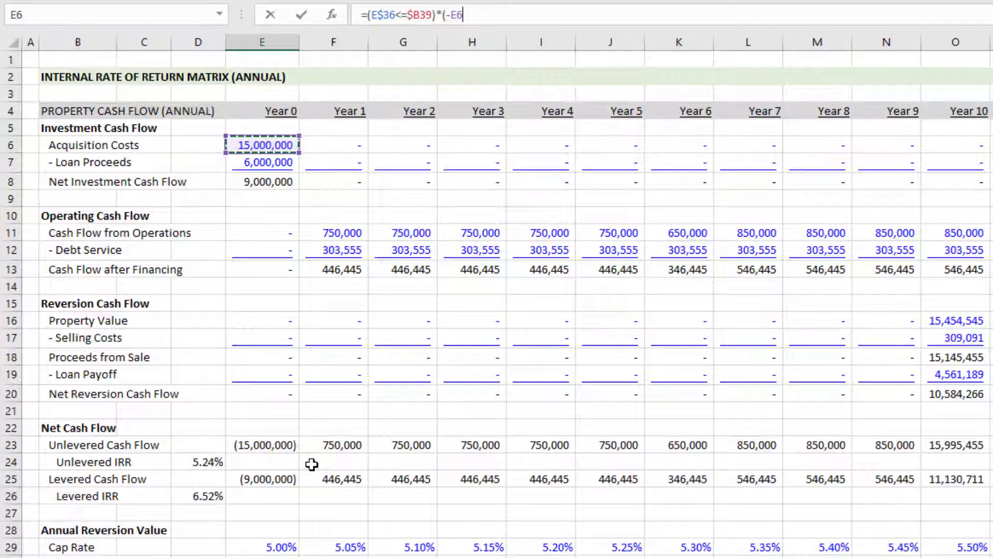
key(F4)
key(F4)
- Add the Year 0 Cash Flow from Operations and commit E39 as =(E$36<=$B39)*(-E$6+E$11)
text(+)
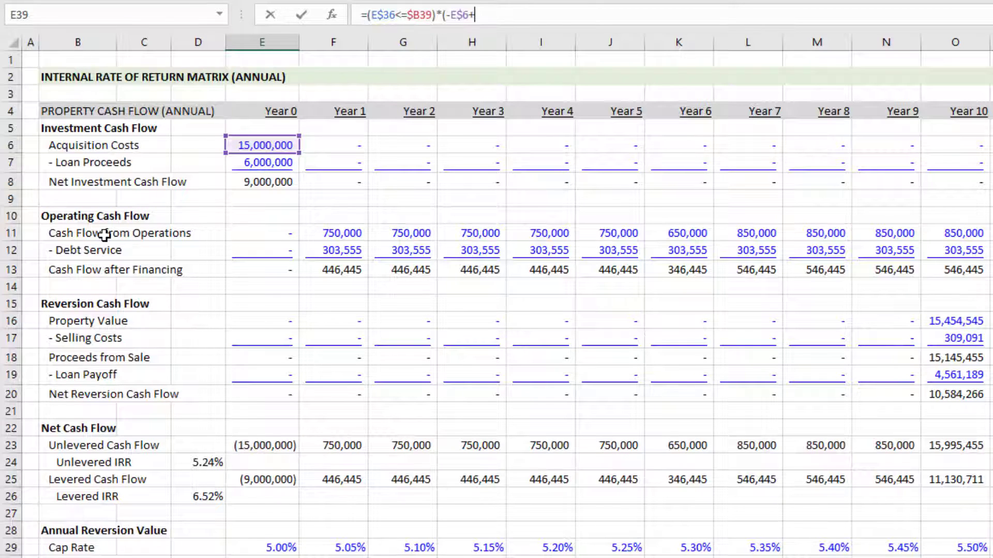
click(284, 231)
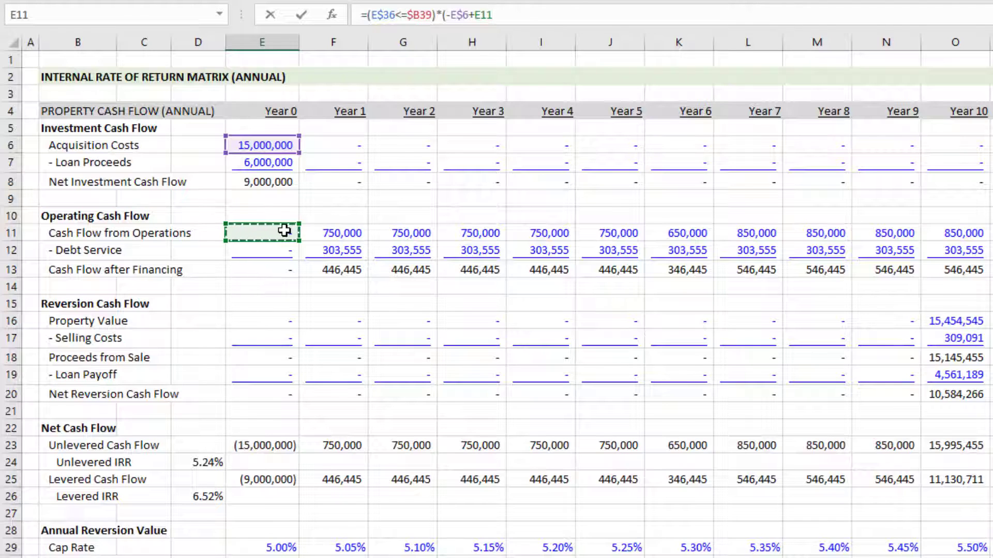
key(F4)
key(F4)
text())
key(Return)
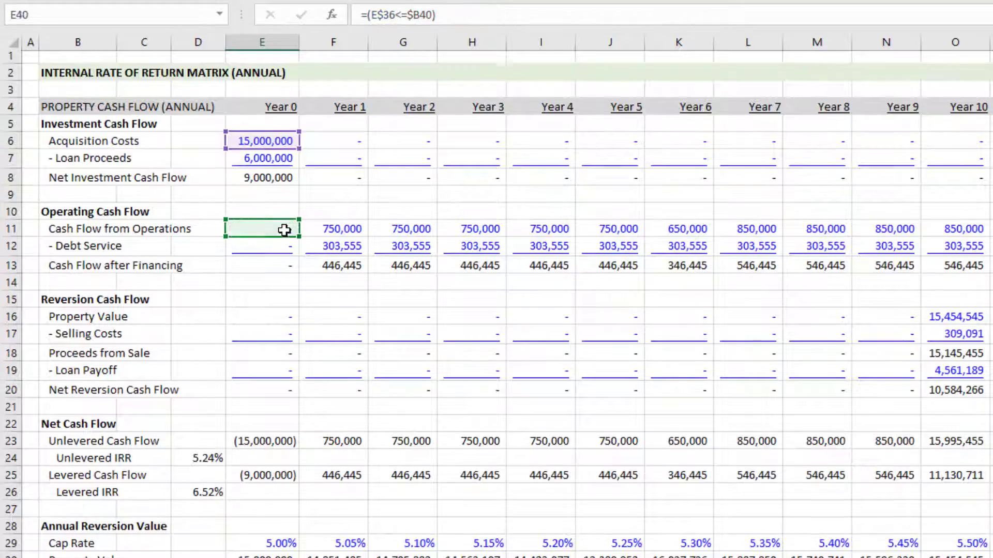
- Copy the acquisition and operating cash flow formula from E39 over the whole Unlevered IRR Matrix, E39:O48
key(Up)
scroll(333, 394, down, 5)
scroll(355, 391, down, 3)
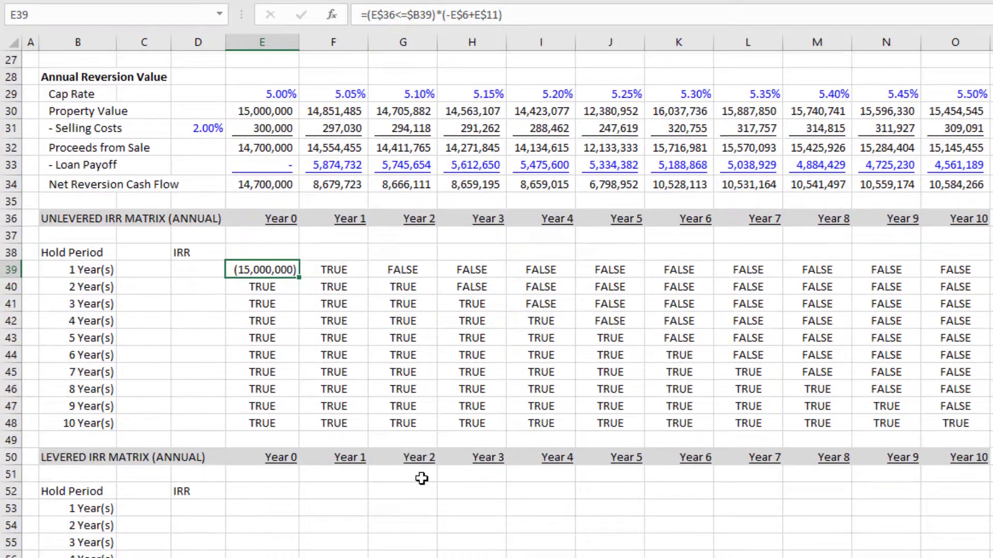
key(ctrl+c)
key(ctrl+shift+Down)
key(ctrl+shift+Right)
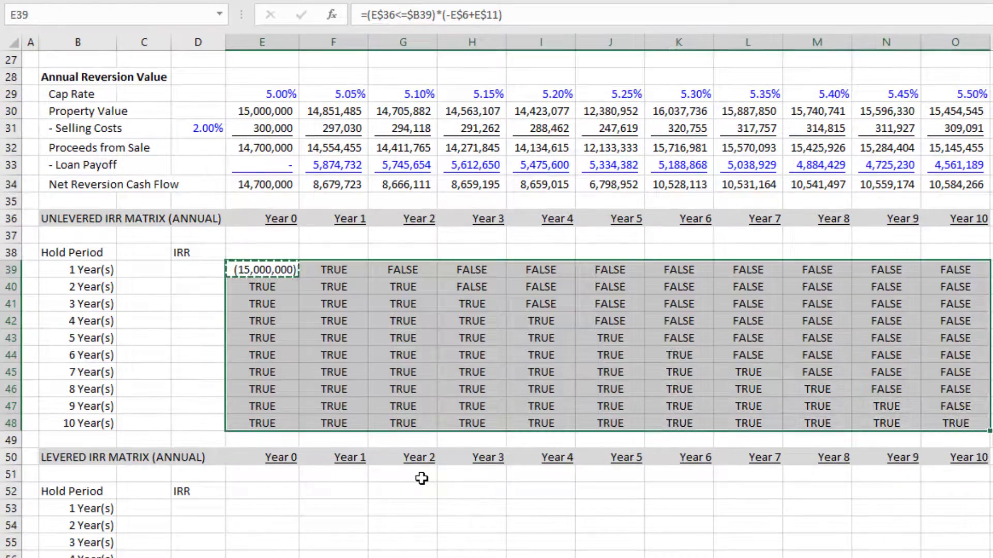
key(ctrl+v)
key(Escape)
key(shift+BackSpace)
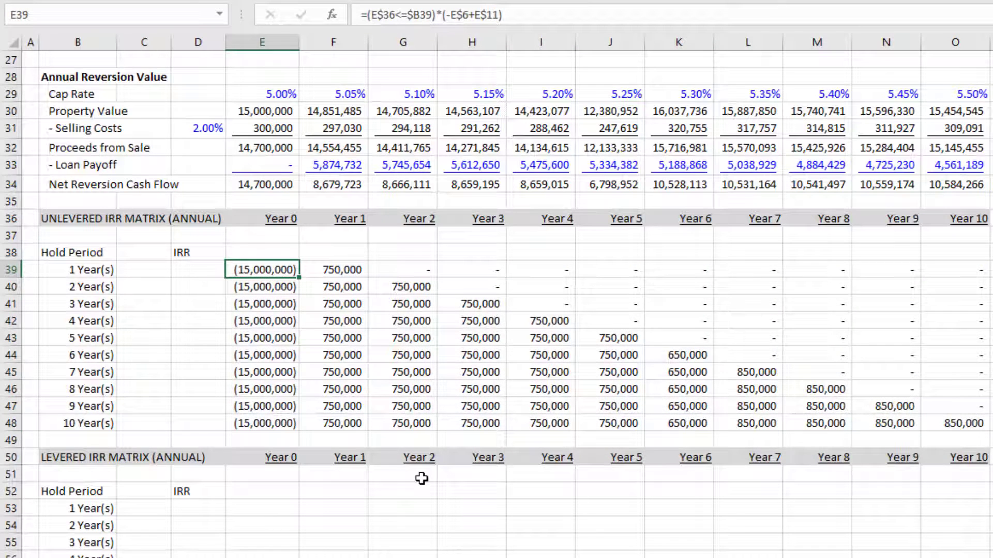
- Examine the operating cash flows across the Year 1 to Year 10 columns for the different hold periods
key(Right)
key(shift+Right)
key(shift+Down)
key(shift+Right)
key(shift+Down)
key(shift+Right)
key(shift+Down)
key(shift+Right)
key(shift+Down)
key(shift+Right)
key(shift+Down)
key(shift+Right)
key(shift+Down)
key(shift+Right)
key(shift+Down)
key(shift+Right)
key(shift+Down)
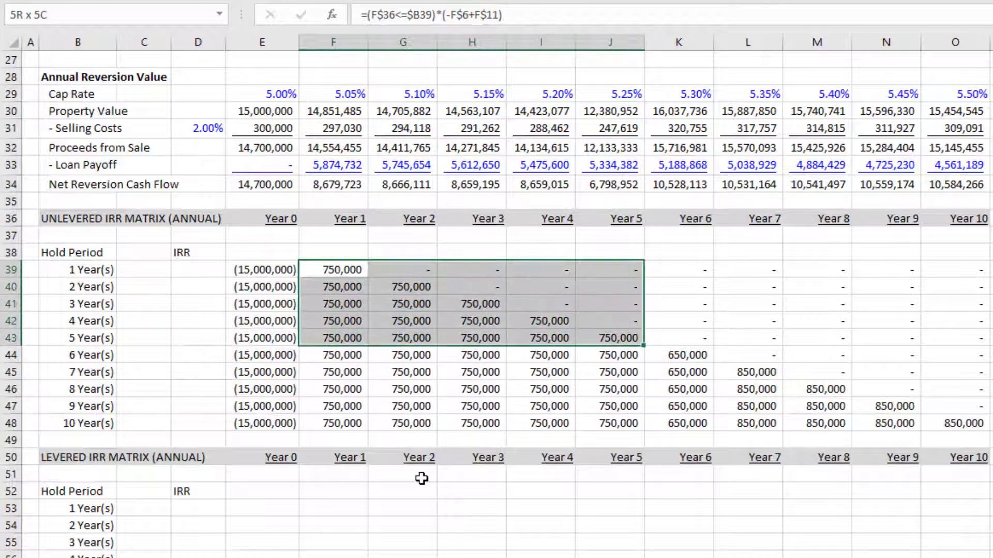
key(shift+Right)
key(shift+Down)
key(shift+BackSpace)
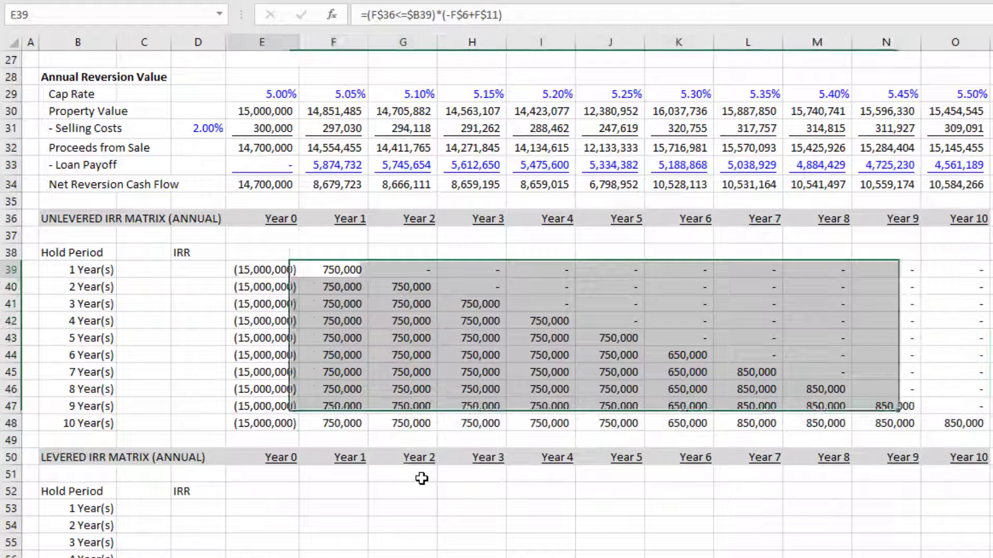
key(Left)
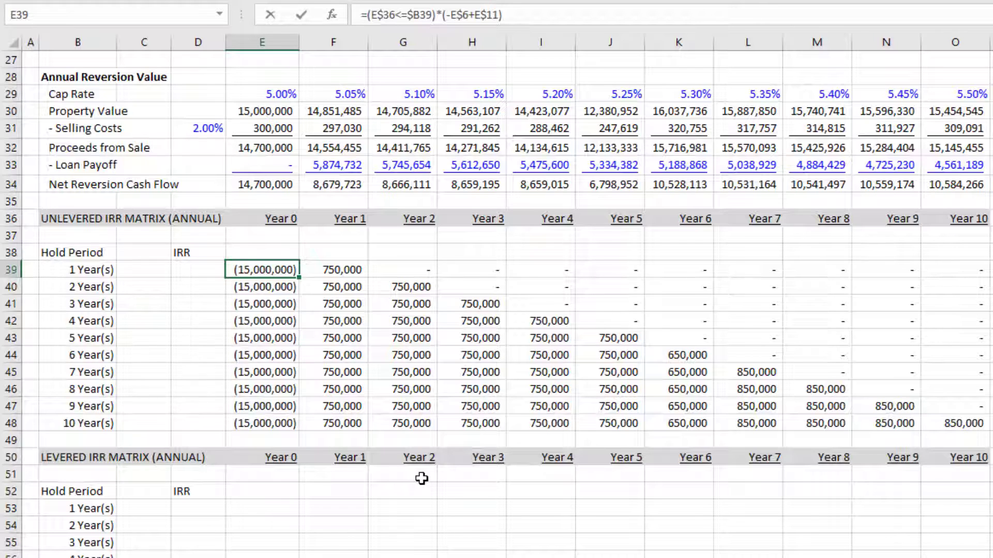
- Extend the formula in E39 with a second bracketed test that starts from the Year 0 header, +(E$36
key(F2)
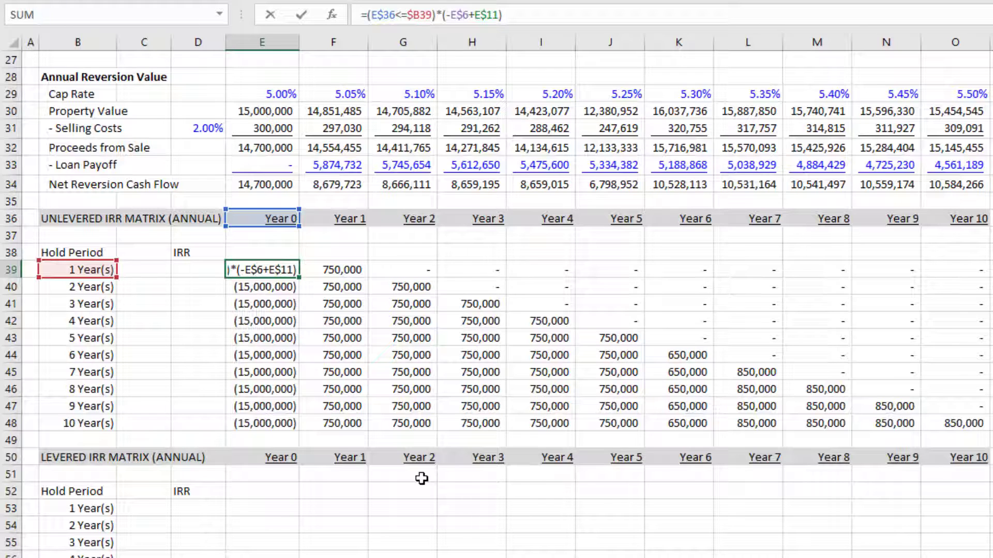
text(+)
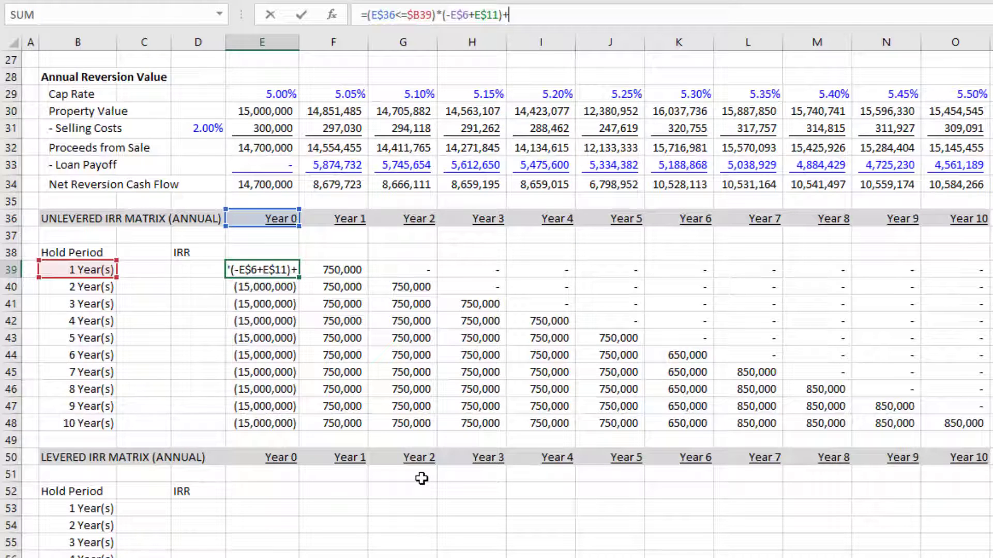
text(()
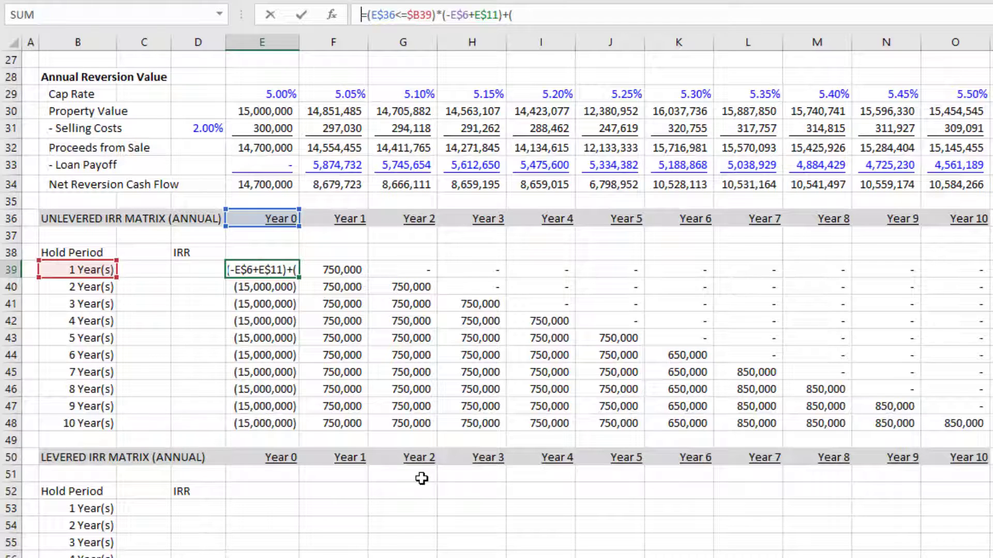
key(Up)
key(Up)
key(Up)
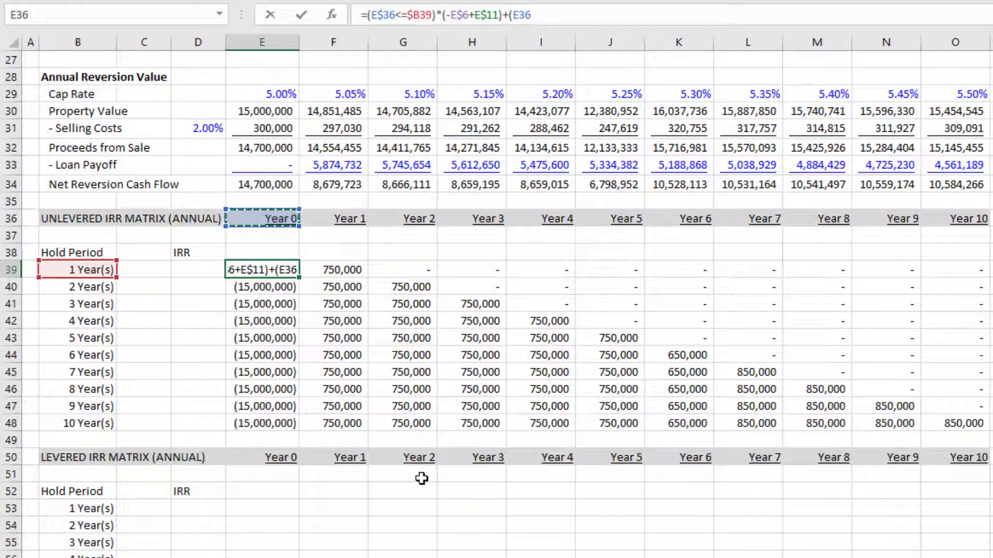
key(F4)
key(F4)
- Complete the second test in E39 by comparing the year with the hold period, =$B39, and close the bracket
text(=)
key(Left)
key(Left)
key(Left)
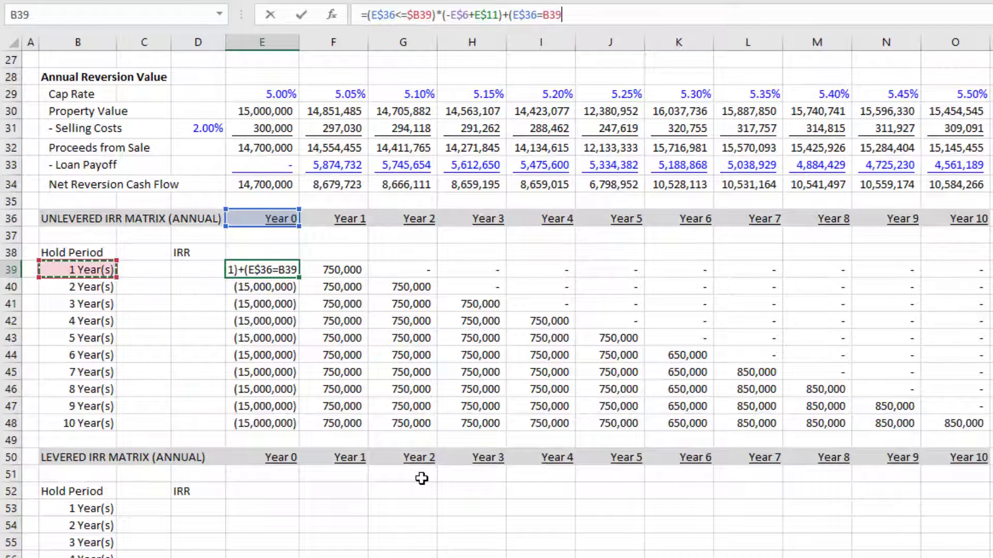
key(F4)
key(F4)
key(F4)
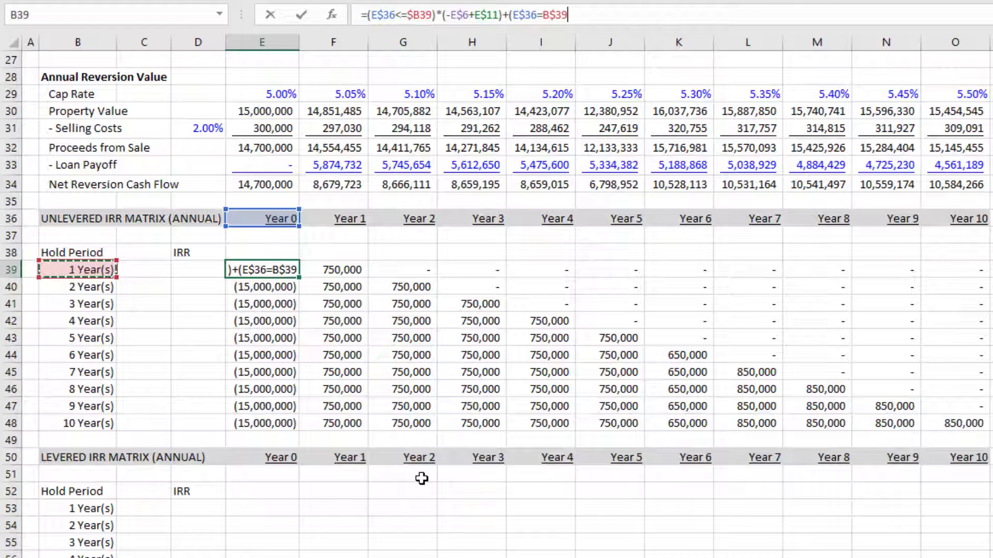
text())
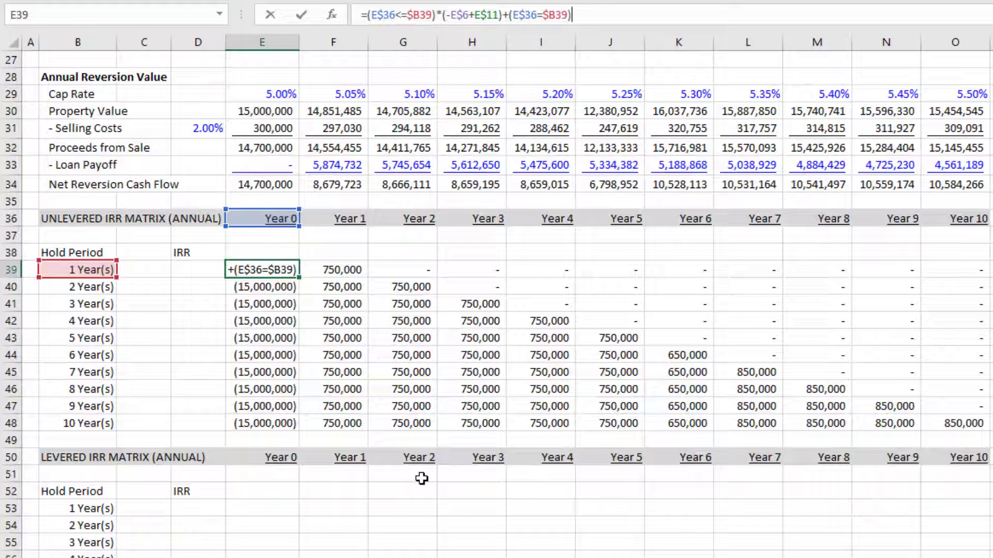
- Multiply the second test by Proceeds from Sale and commit E39 as =(E$36<=$B39)*(-E$6+E$11)+(E$36=$B39)*E$32
text(*)
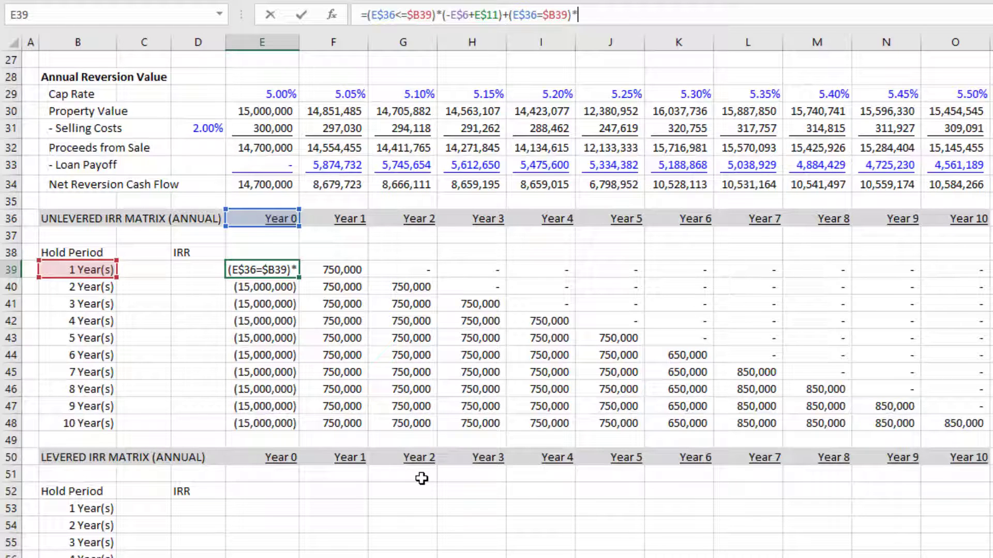
key(Up)
key(Up)
key(Up)
key(Up)
key(Up)
key(Up)
key(Up)
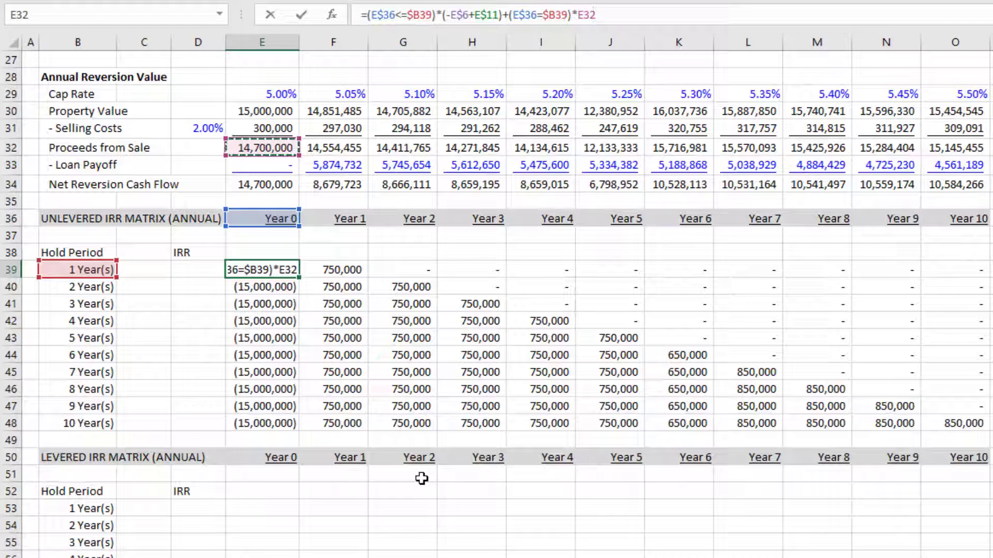
key(F4)
key(F4)
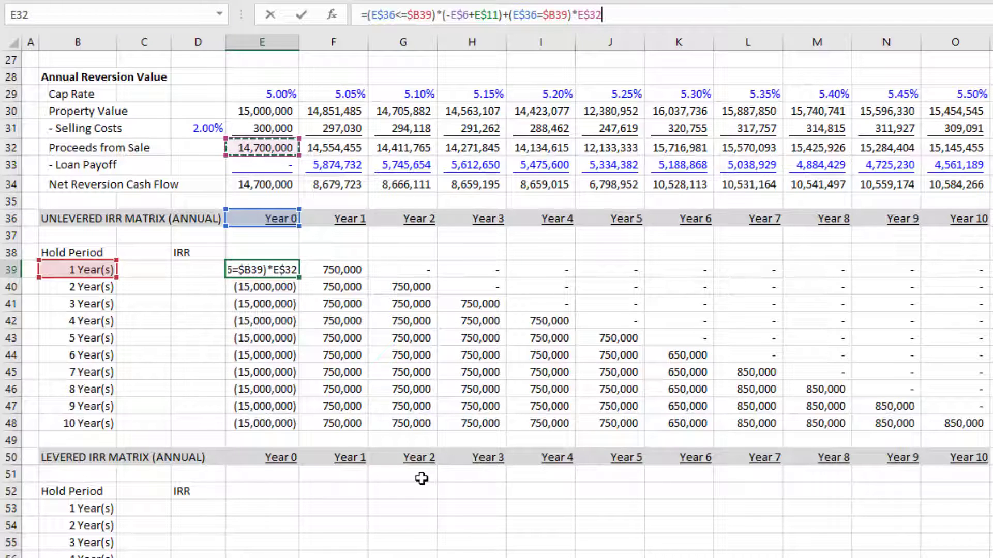
key(Return)
- Copy the formula with sale proceeds from E39 over the whole Unlevered IRR Matrix, E39:O48
key(Up)
key(ctrl+c)
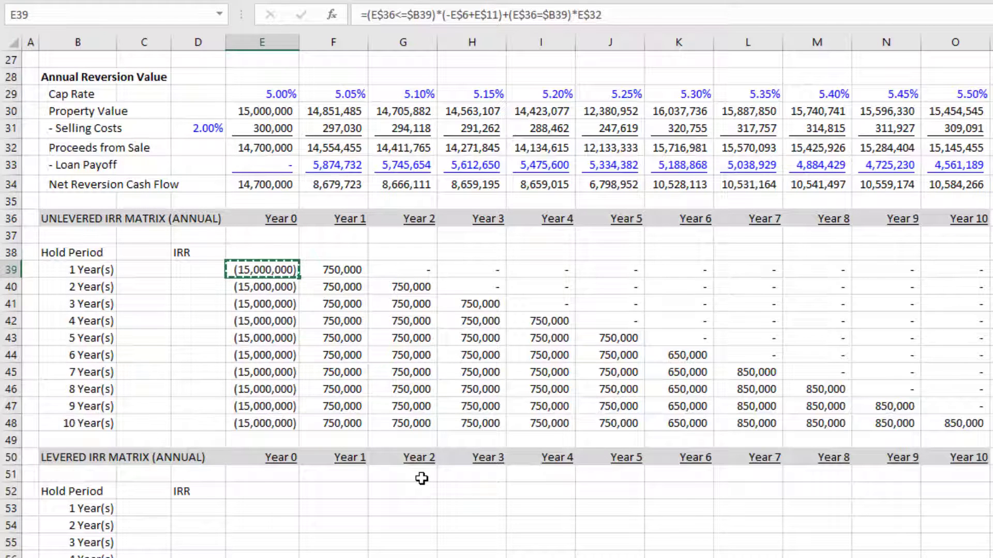
key(ctrl+shift+Right)
key(ctrl+shift+Down)
key(ctrl+v)
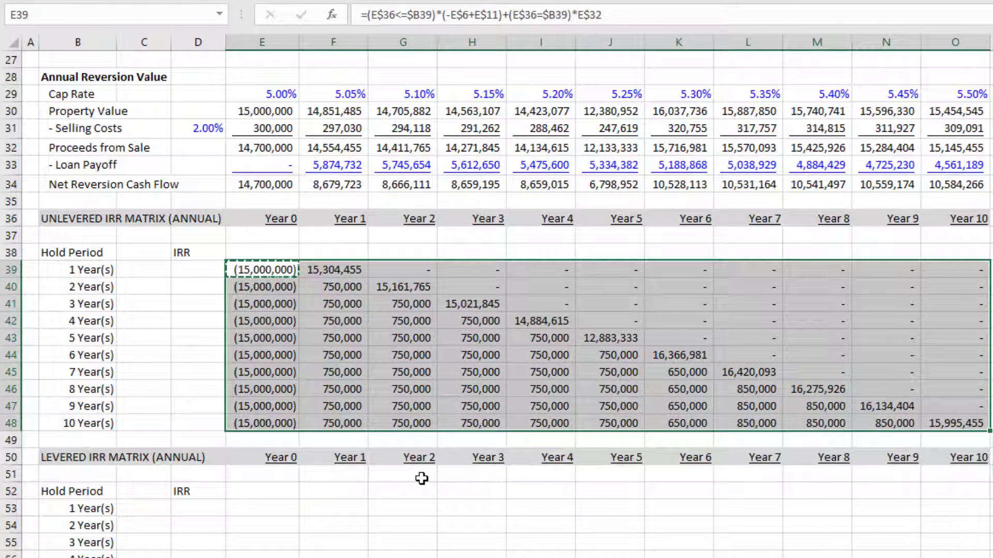
key(Escape)
- Examine the 1-year hold row, from its hold period to the Year 0 and Year 1 cash flows
key(Down)
key(Up)
key(Left)
key(Left)
key(Left)
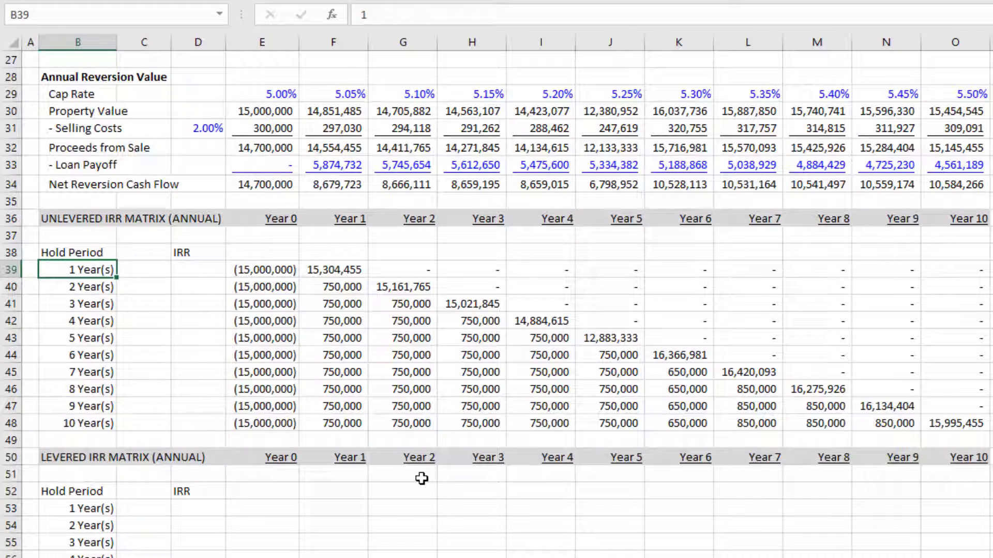
key(Right)
key(Right)
key(Right)
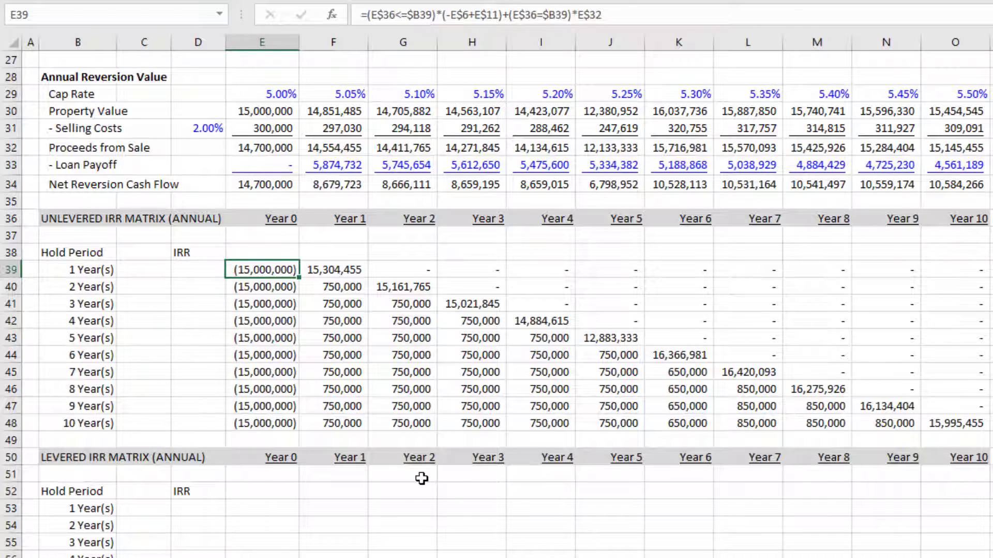
key(Right)
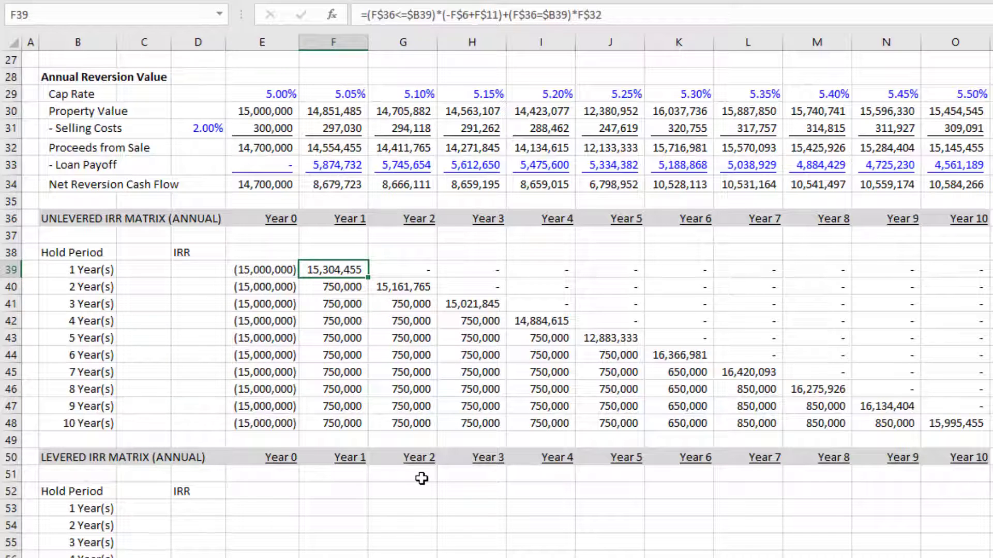
- Calculate the unlevered IRR of the 1-year hold in D39 with =IRR(E39:O39)
key(Left)
key(Left)
text(=)
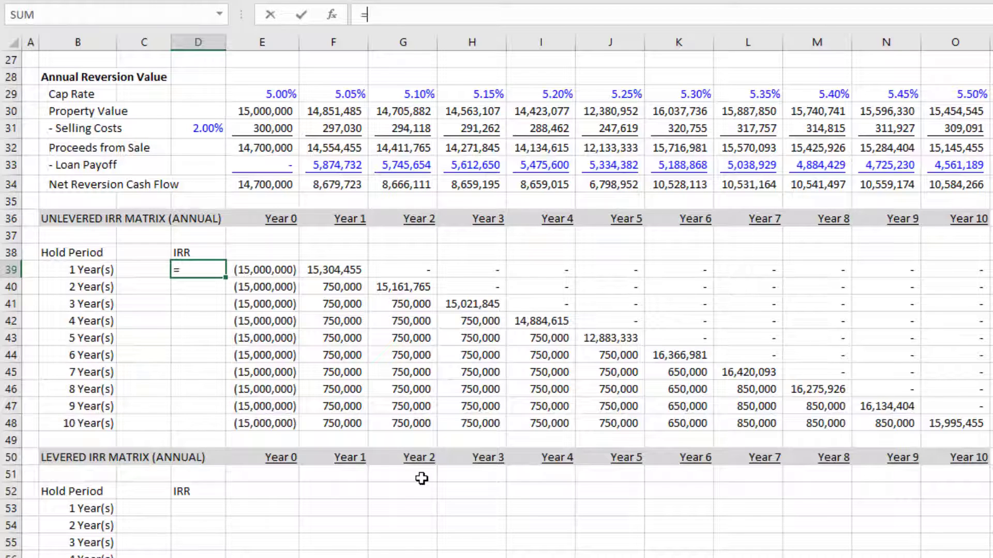
text(IRR()
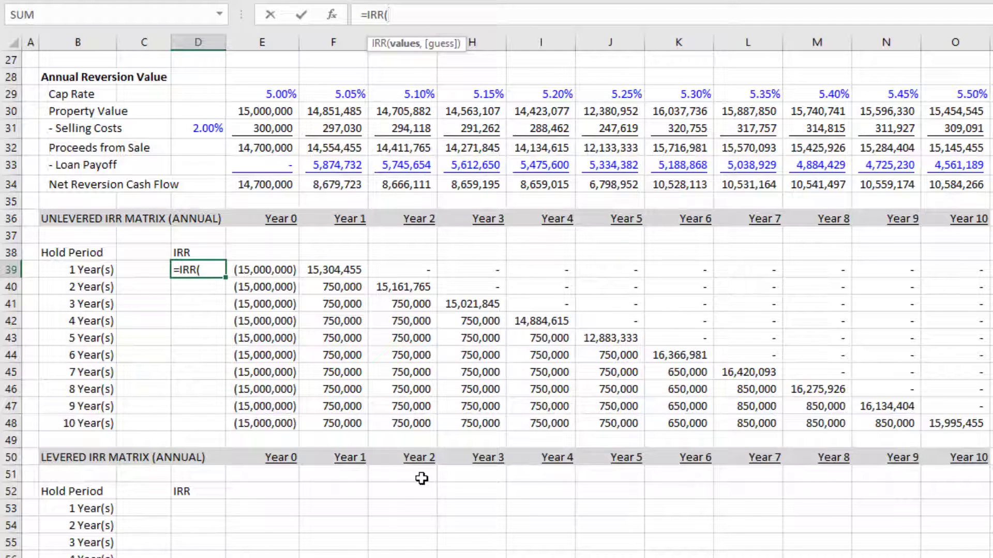
key(Right)
key(ctrl+shift+Right)
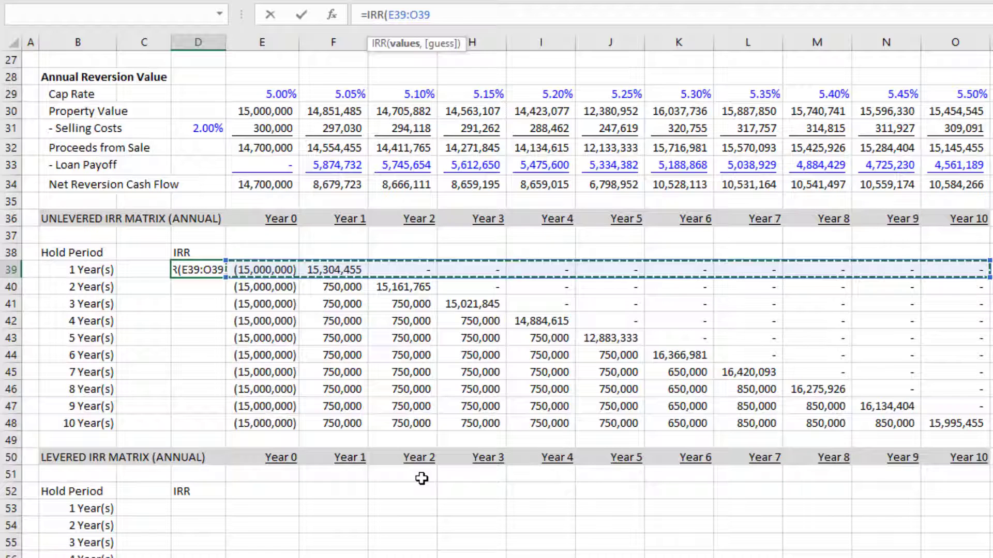
text())
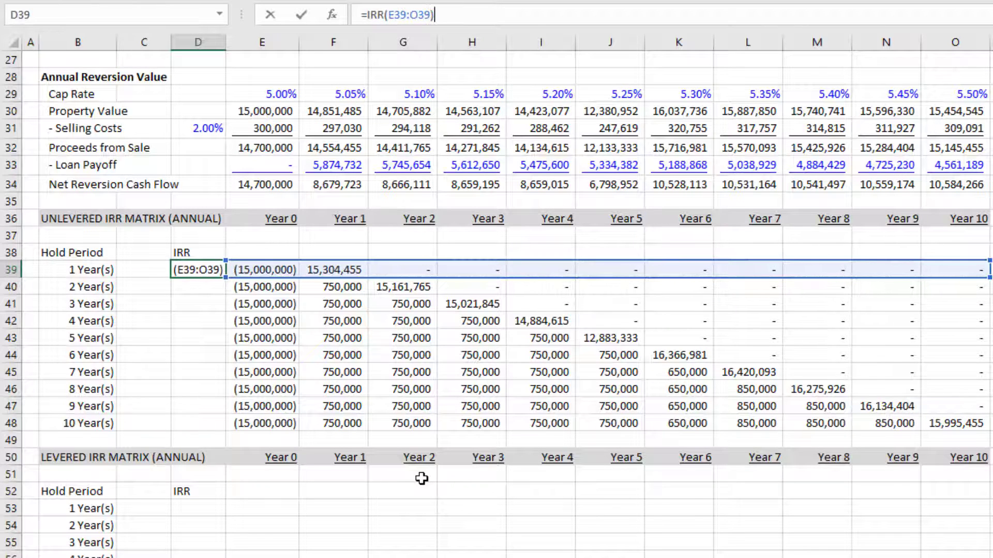
key(Return)
- Copy the IRR formula from D39 over D39:D48 for all ten hold periods
key(Up)
key(ctrl+c)
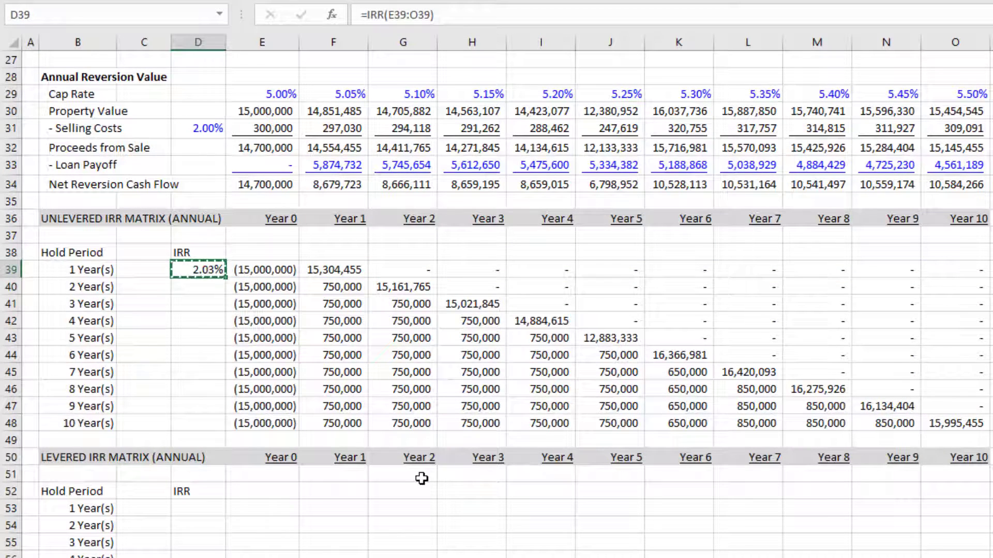
key(shift+Down)
key(shift+Down)
key(shift+Down)
key(shift+Down)
key(shift+Down)
key(shift+Down)
key(shift+Down)
key(shift+Down)
key(shift+Down)
key(ctrl+v)
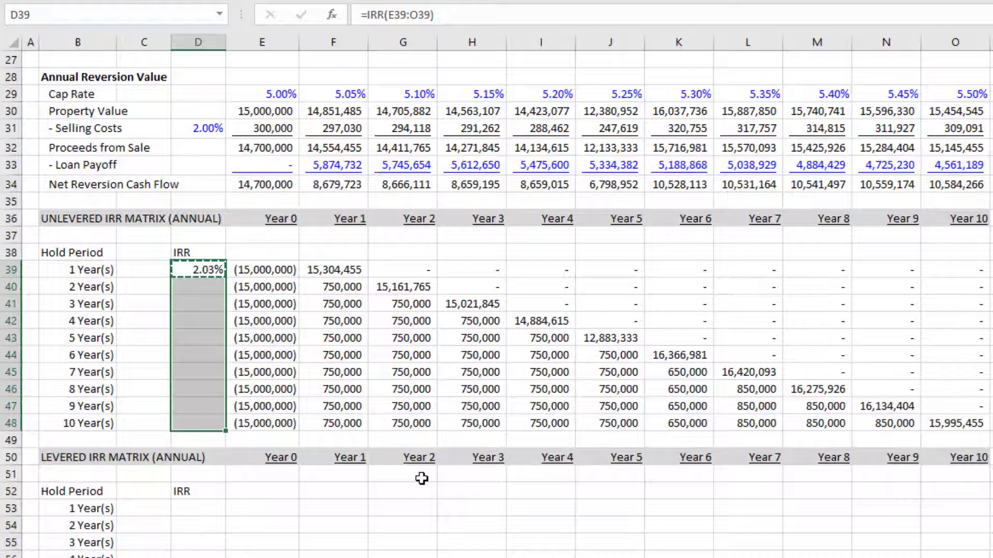
key(Escape)
- Examine the unlevered IRRs in column D for the 1-year to 6-year hold periods
key(Down)
key(Down)
key(Down)
key(Down)
key(Down)
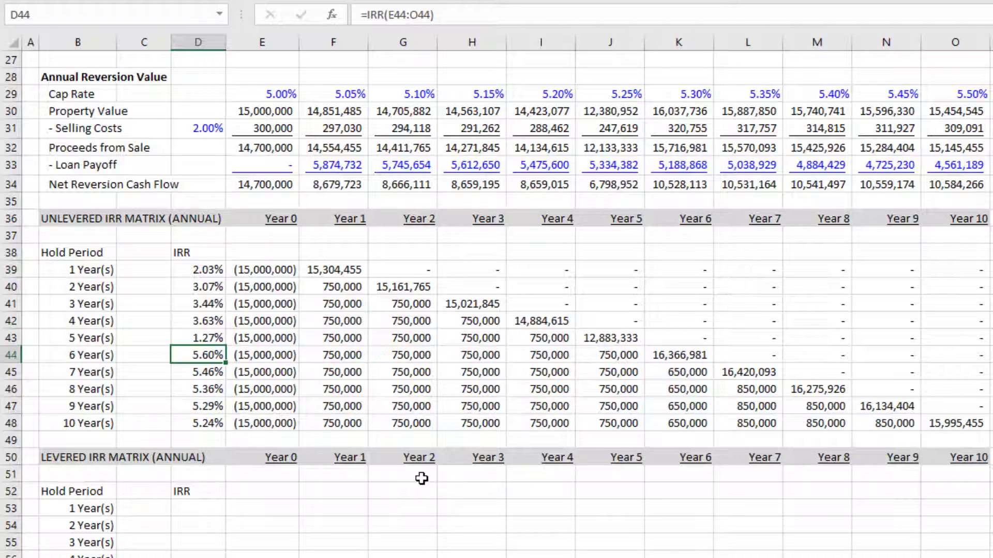
key(Up)
key(Up)
key(Up)
key(Up)
key(Up)
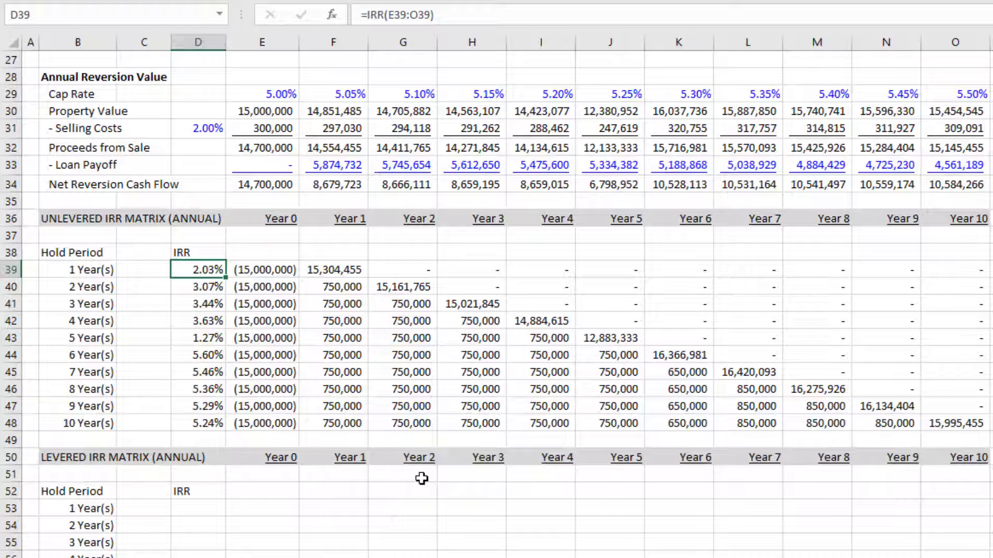
- Copy the unlevered IRR and cash flow block D38:O48 into the Levered IRR Matrix starting at D52
key(Up)
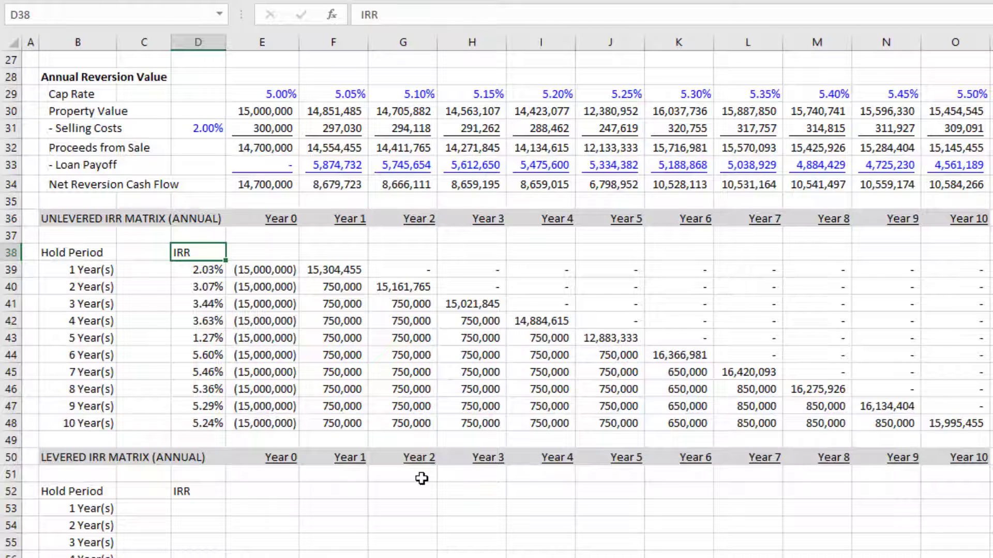
key(shift+Down)
key(shift+Right)
key(shift+Down)
key(shift+Right)
key(shift+Down)
key(shift+Right)
key(shift+Down)
key(shift+Right)
key(shift+Down)
key(shift+Right)
key(shift+Down)
key(shift+Right)
key(shift+Down)
key(shift+Right)
key(shift+Down)
key(shift+Right)
key(shift+Down)
key(shift+Right)
key(shift+Down)
key(shift+Right)
key(shift+Down)
key(shift+Right)
key(shift+Up)
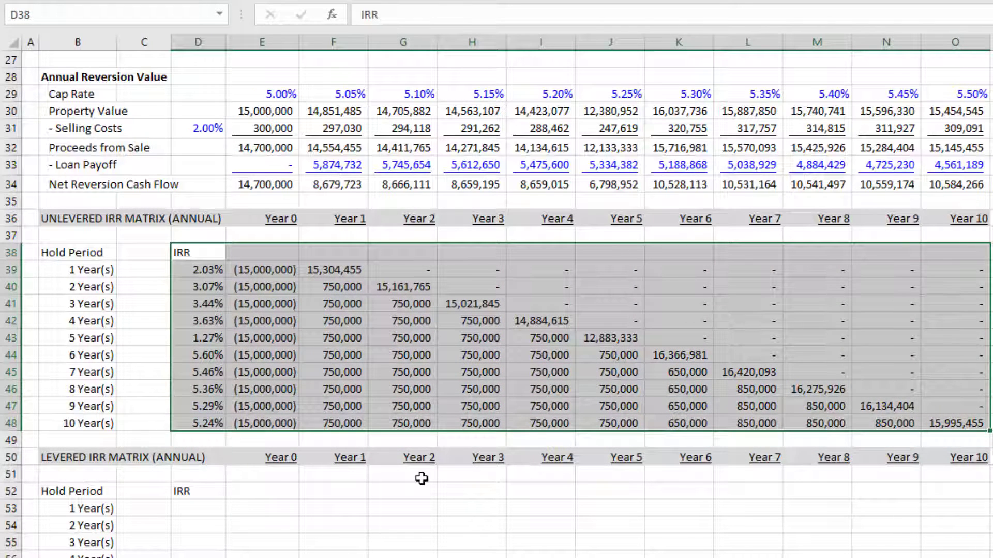
key(ctrl+c)
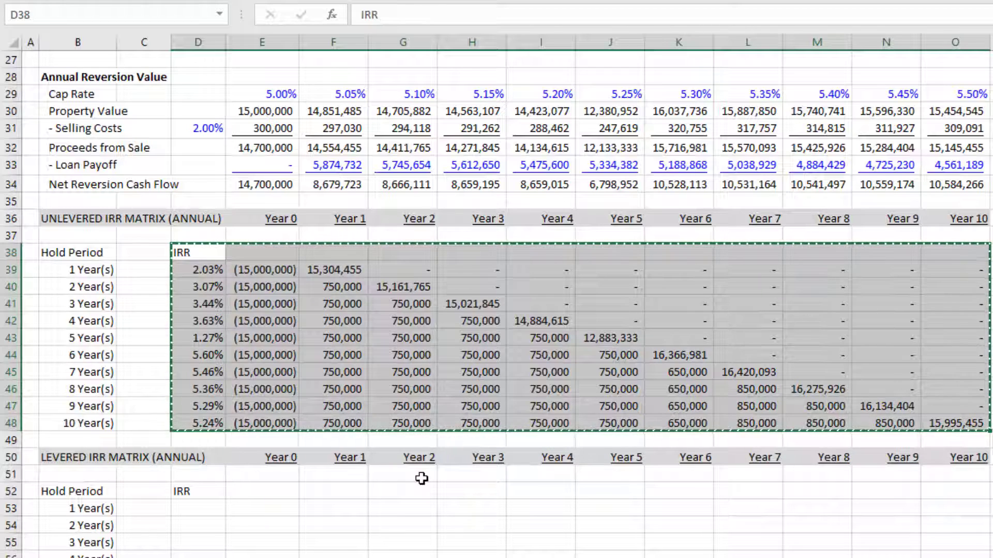
scroll(425, 470, down, 5)
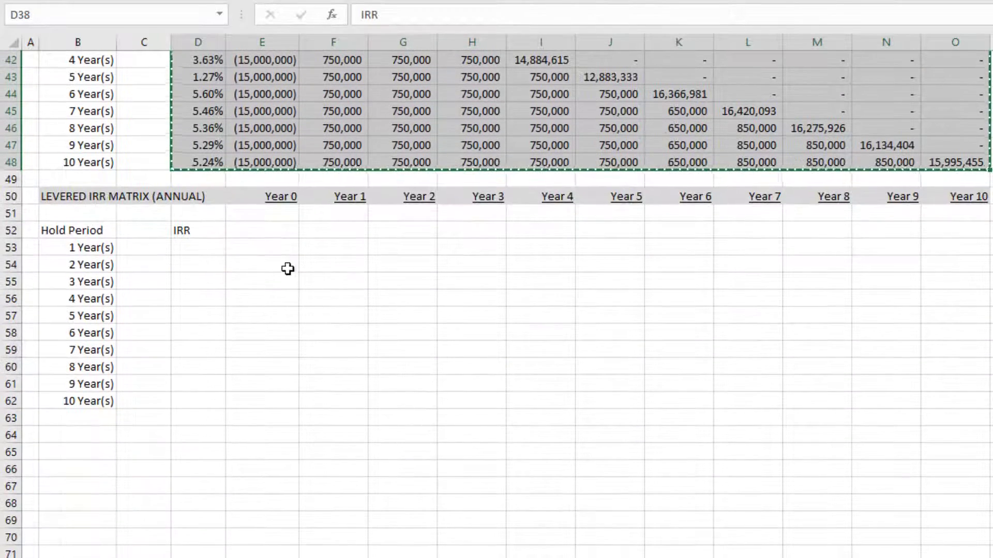
click(209, 230)
key(ctrl+v)
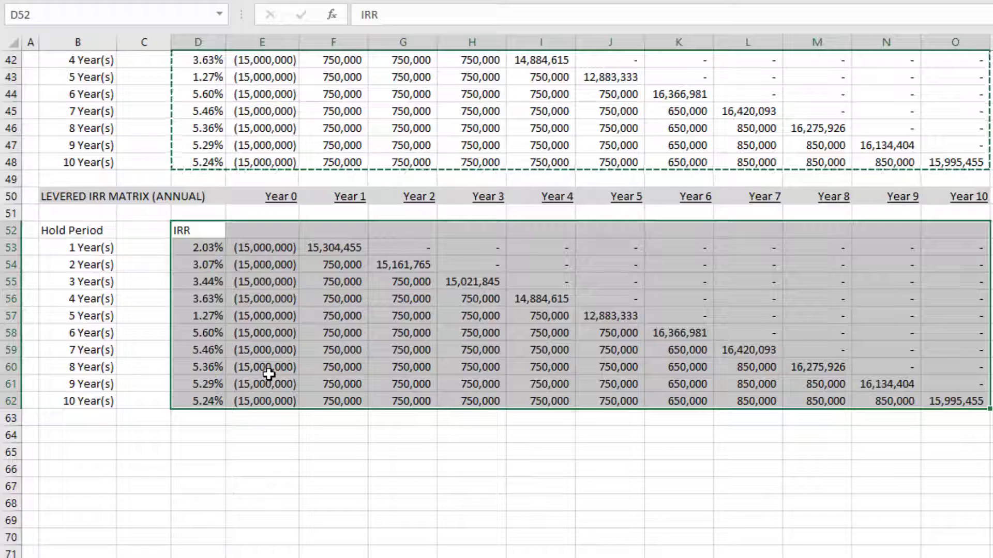
- Check the cell ranges used by the copied IRR formulas in the Levered IRR Matrix, starting at D53
scroll(298, 411, up, 2)
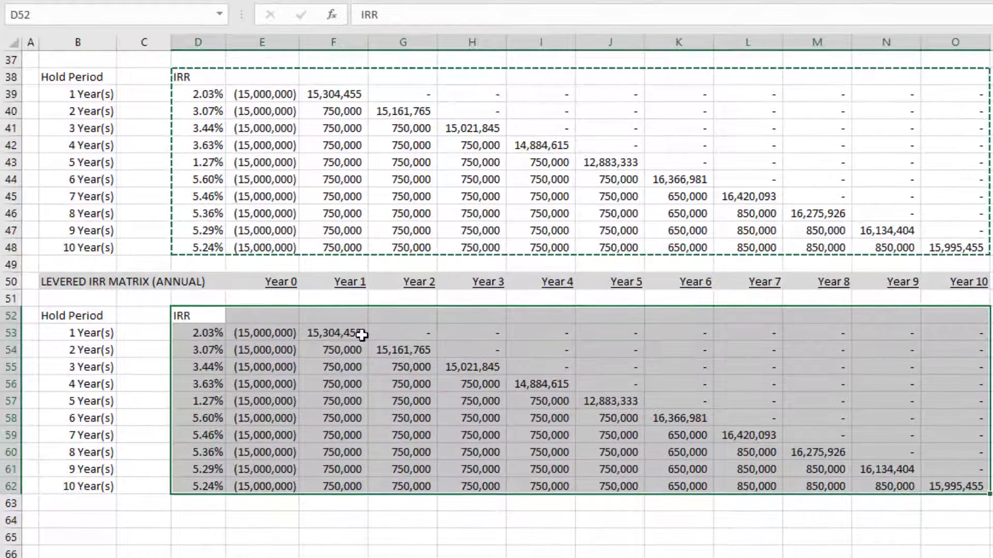
scroll(278, 337, up, 2)
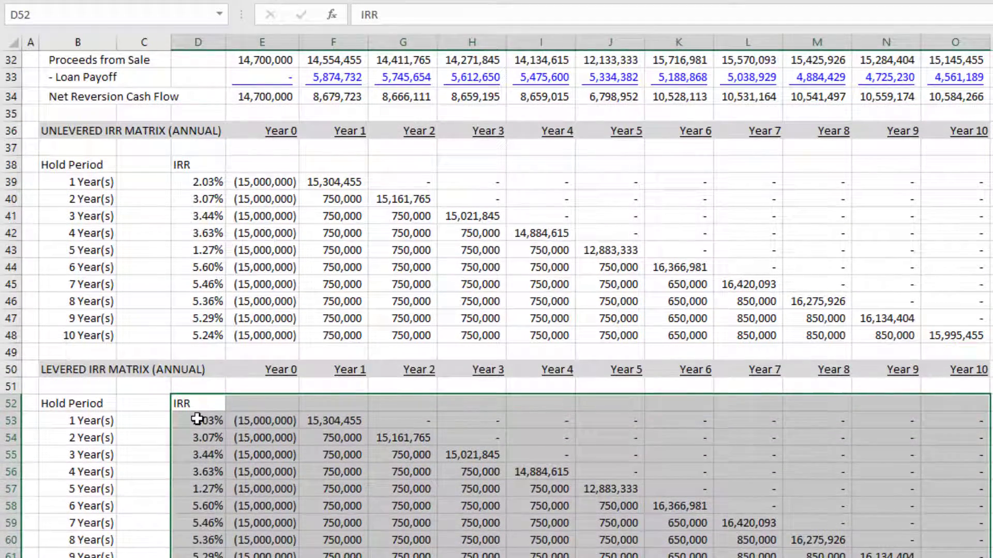
click(195, 419)
key(F2)
key(Return)
key(F2)
key(Return)
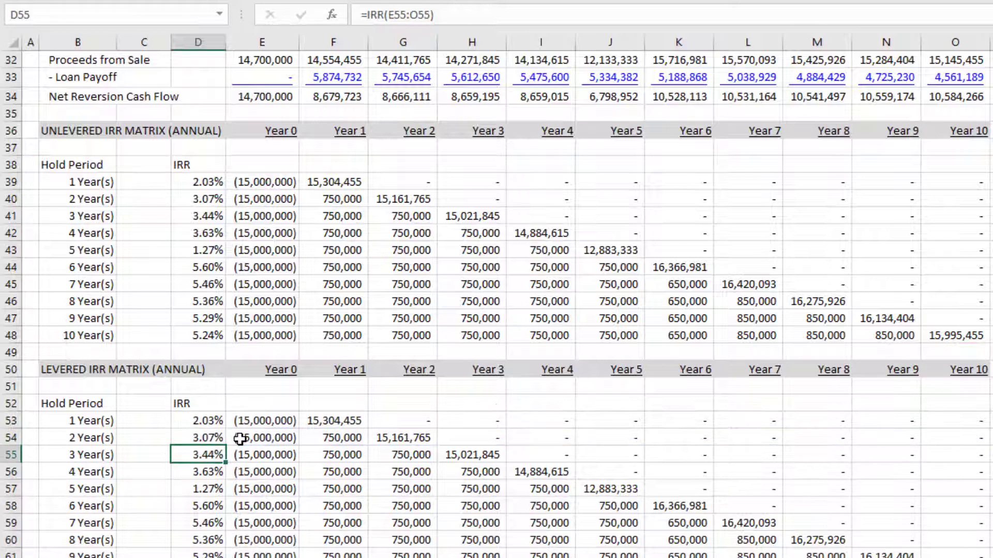
key(Return)
key(F2)
key(Escape)
- Repoint both year references in the E53 formula from E$36 to the levered matrix's Year 0 header, E$50
click(240, 439)
key(Up)
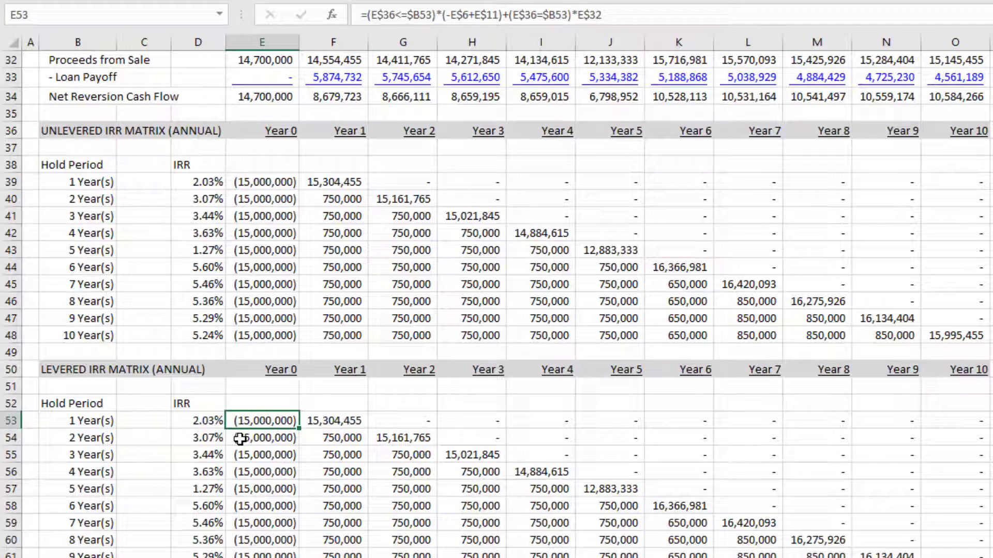
double_click(278, 421)
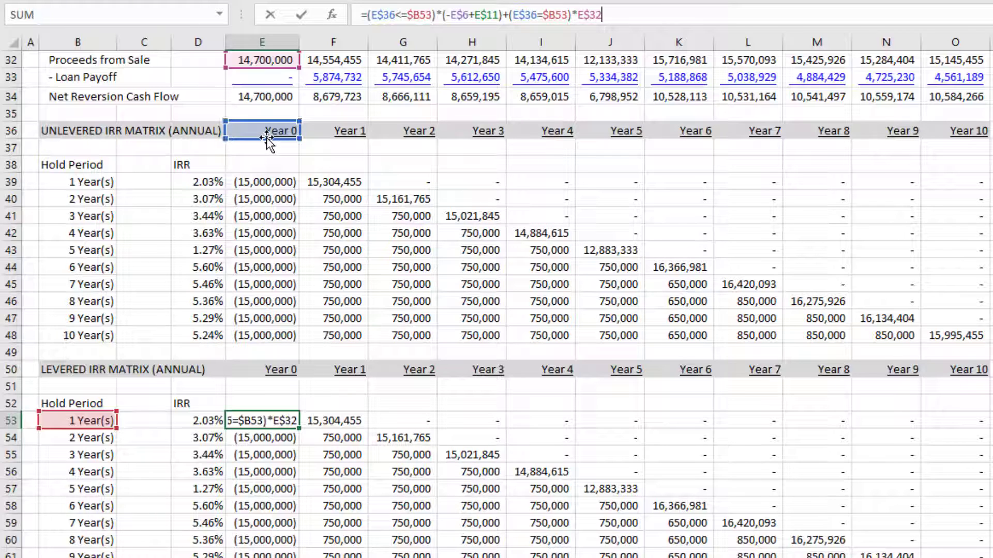
drag(266, 139, 284, 373)
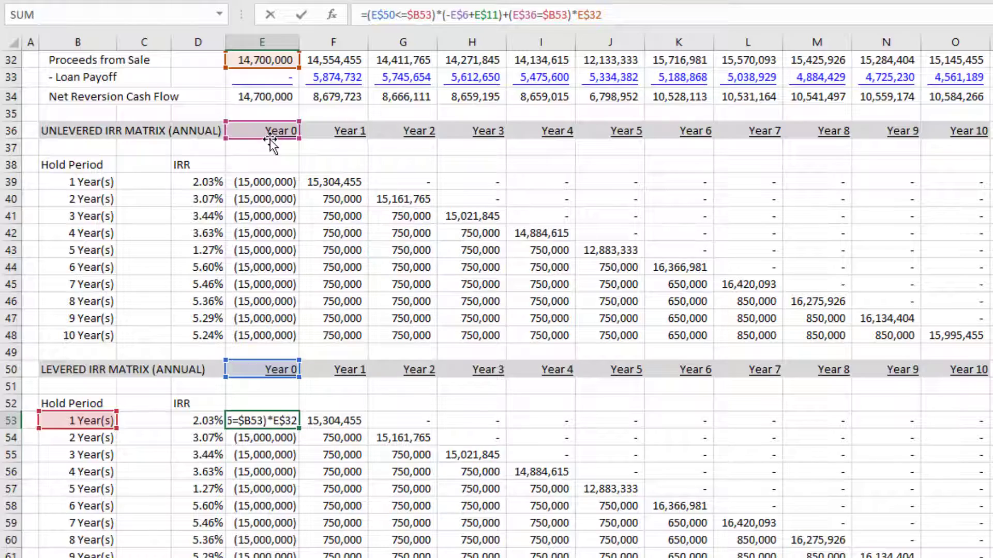
drag(271, 167, 277, 378)
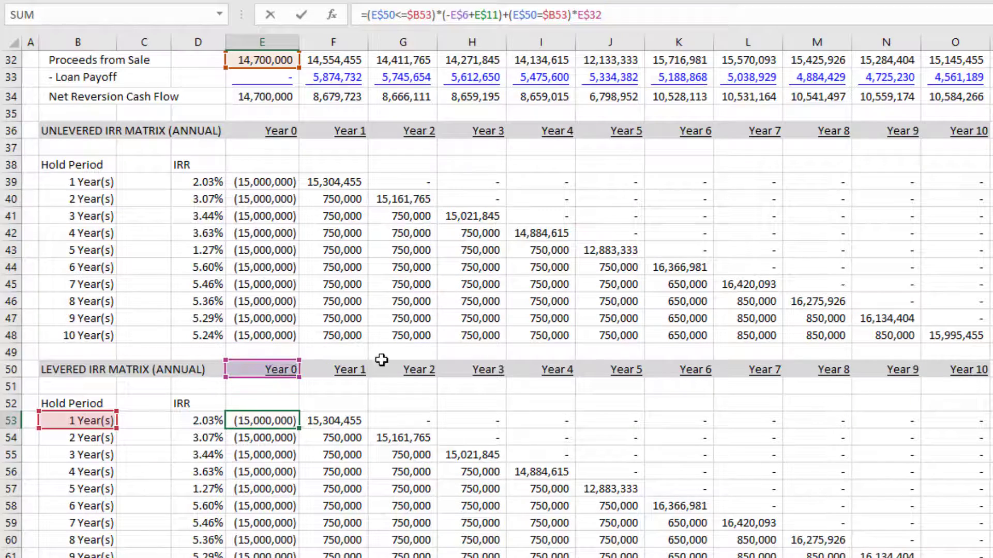
- Repoint the cash flow references in the E53 formula to net investment E$8, cash flow after financing E$13 and net reversion E$34
scroll(496, 310, up, 10)
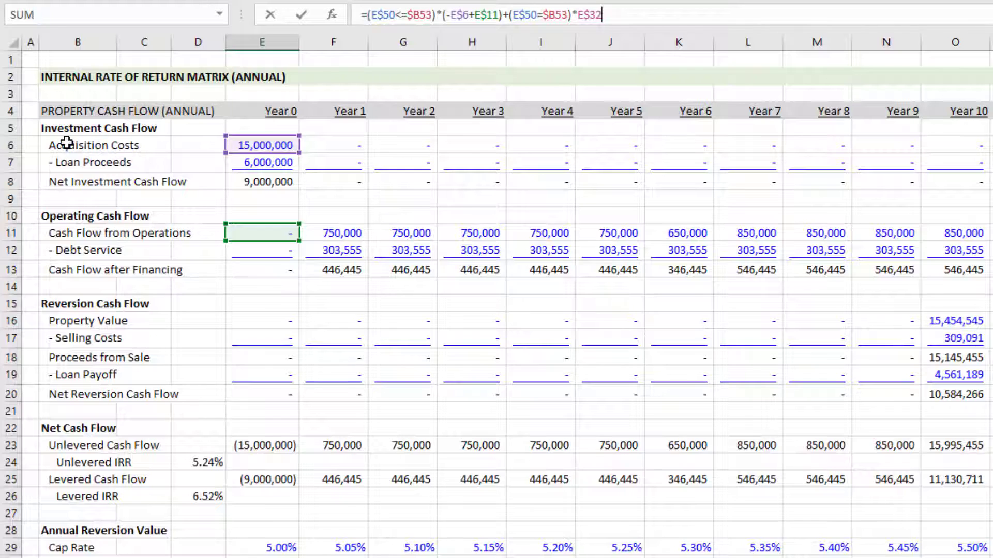
drag(247, 149, 248, 184)
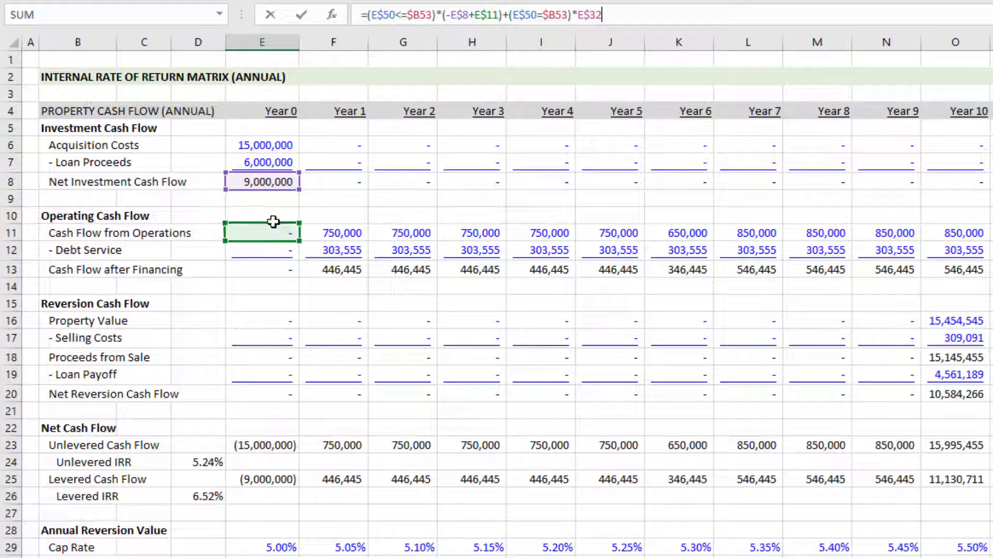
drag(268, 237, 277, 274)
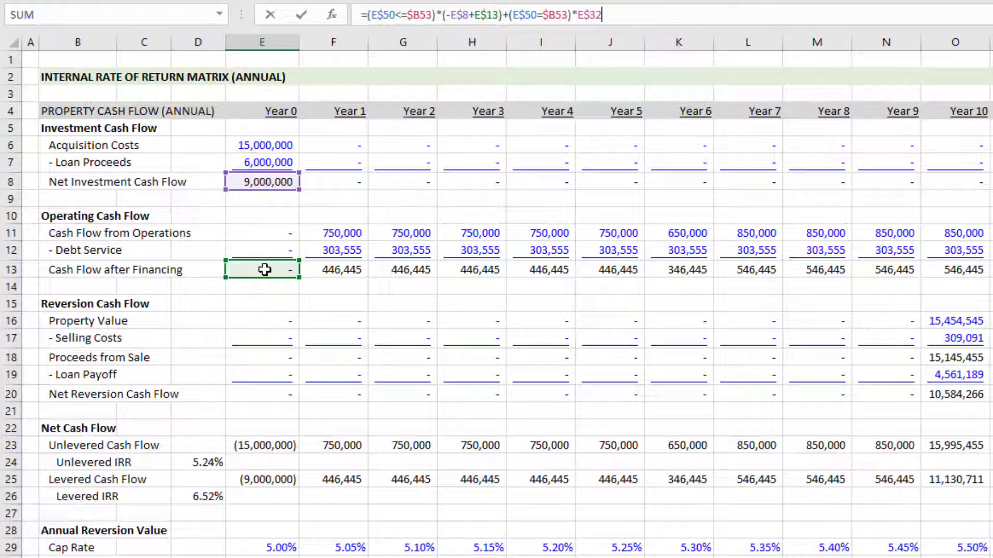
scroll(270, 269, down, 7)
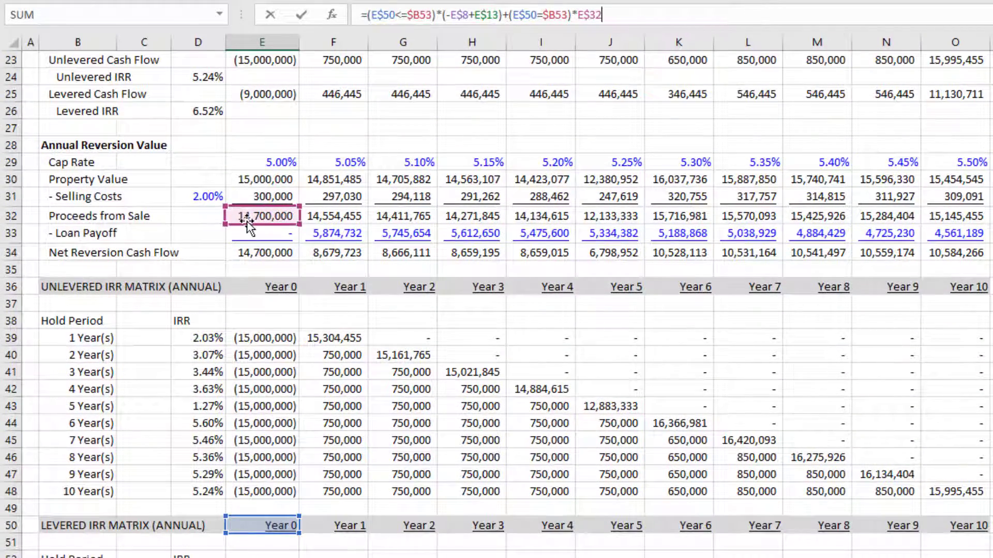
drag(237, 218, 256, 253)
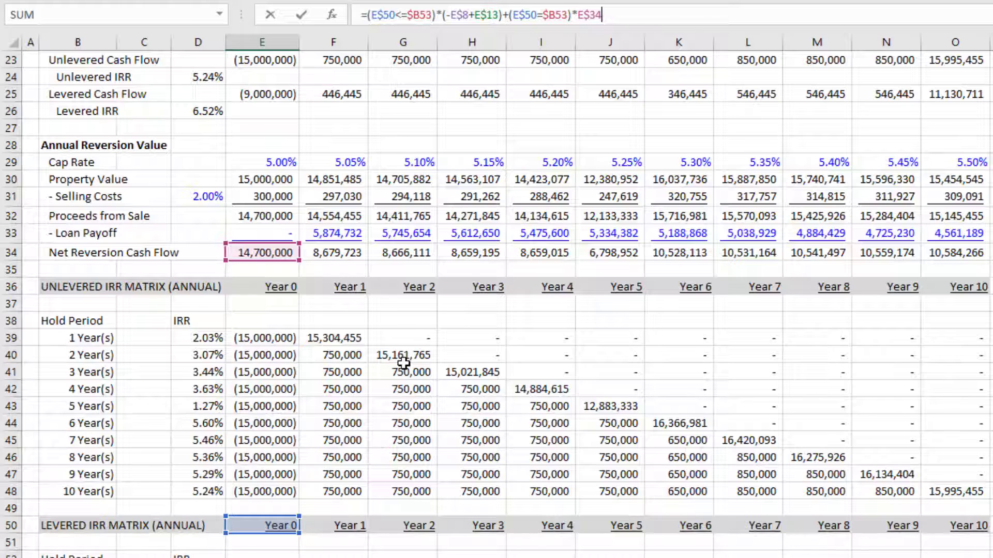
key(Return)
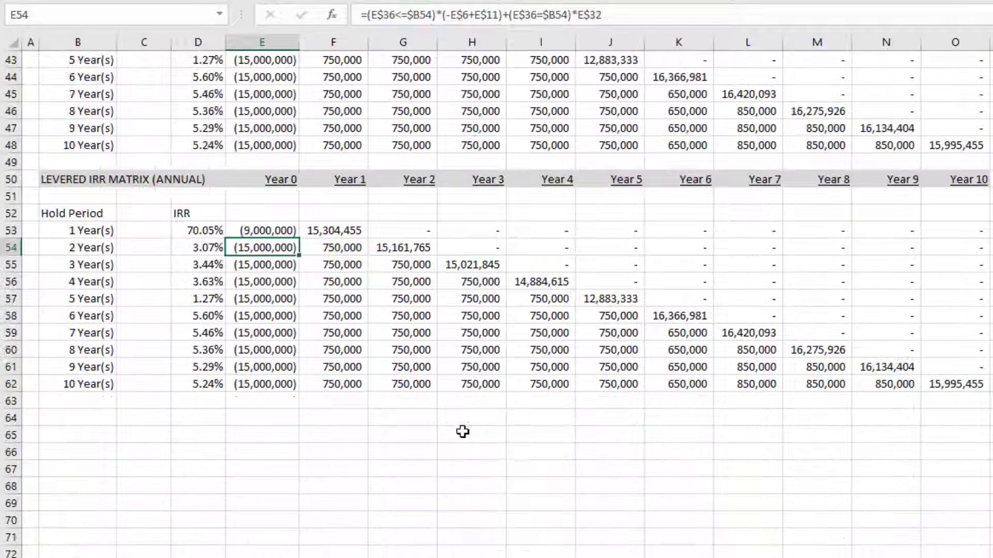
- Copy the levered cash flow formula in E53 across the whole Levered IRR Matrix range E53:O62
click(268, 227)
key(ctrl+c)
key(ctrl+shift+Right)
key(ctrl+shift+Down)
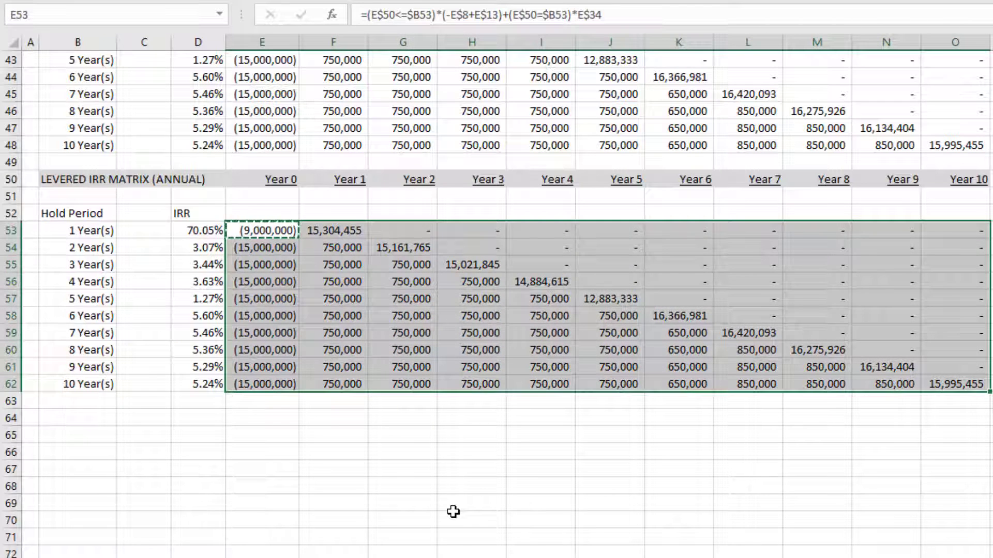
key(ctrl+v)
key(Down)
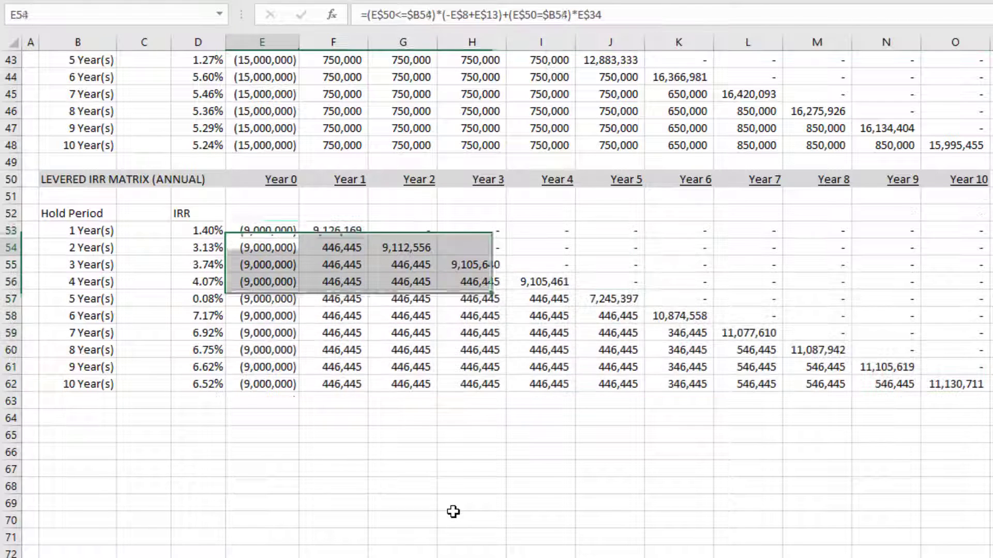
- Examine the levered IRRs in column D for the 1-year to 6-year hold periods, along with the 6-year hold's cash flows
key(Up)
key(Left)
key(Down)
key(Down)
key(Down)
key(Down)
key(Down)
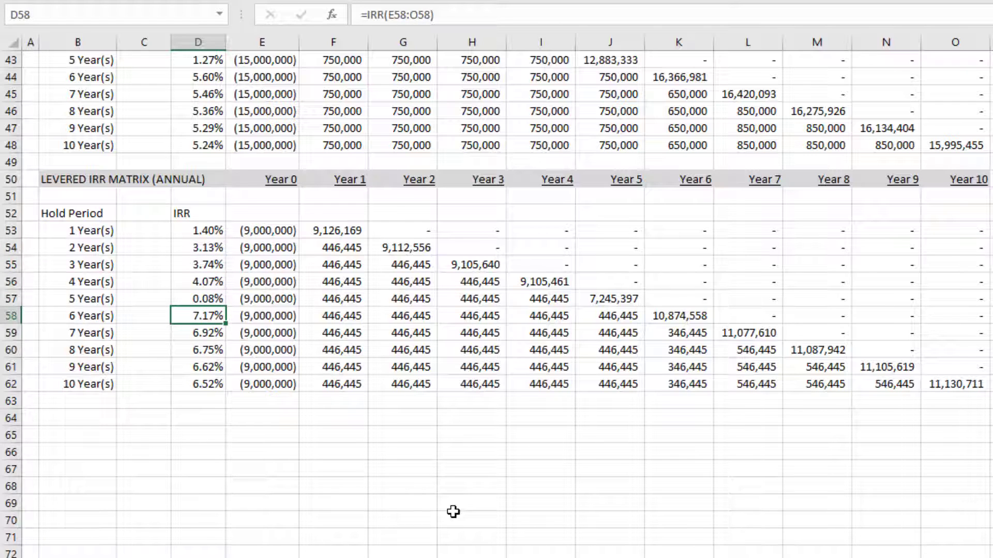
key(Up)
key(Down)
key(Right)
key(Right)
key(Left)
key(Left)
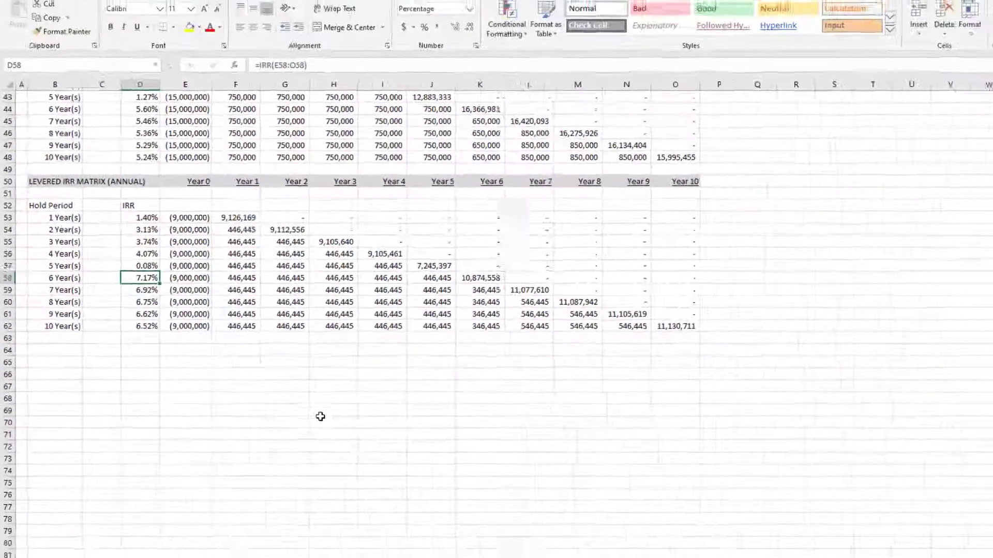
scroll(440, 502, up, 14)
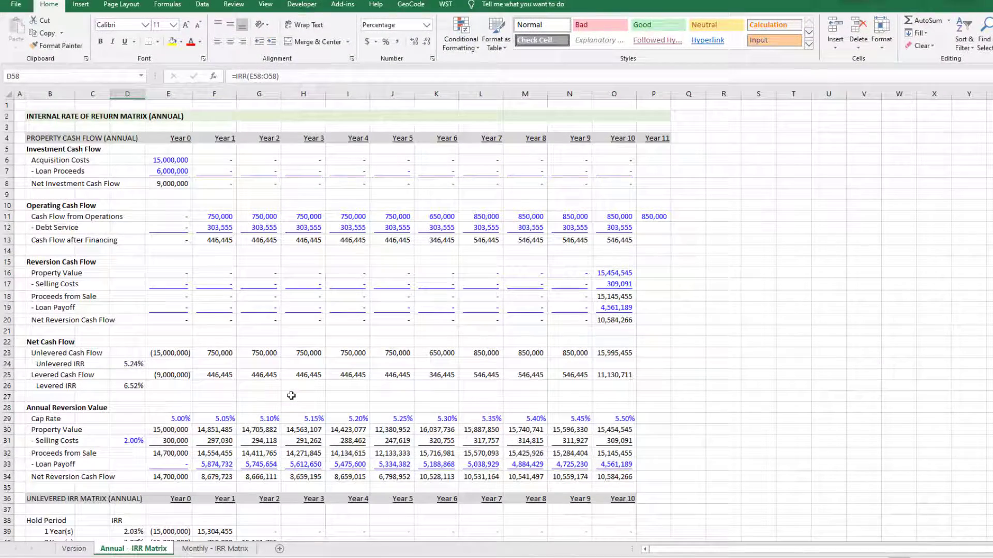